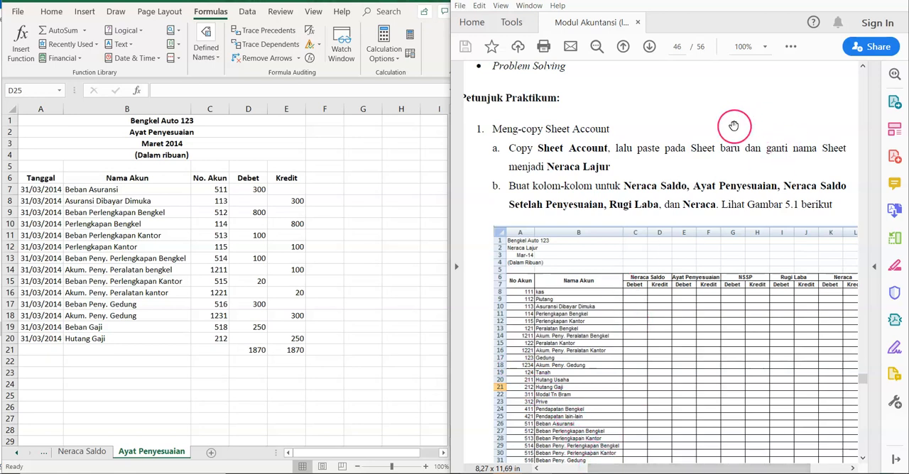
Step: Review the module's Petunjuk Praktikum instructions and the sample layout for the Neraca Lajur sheet
scroll(731, 132, up, 10)
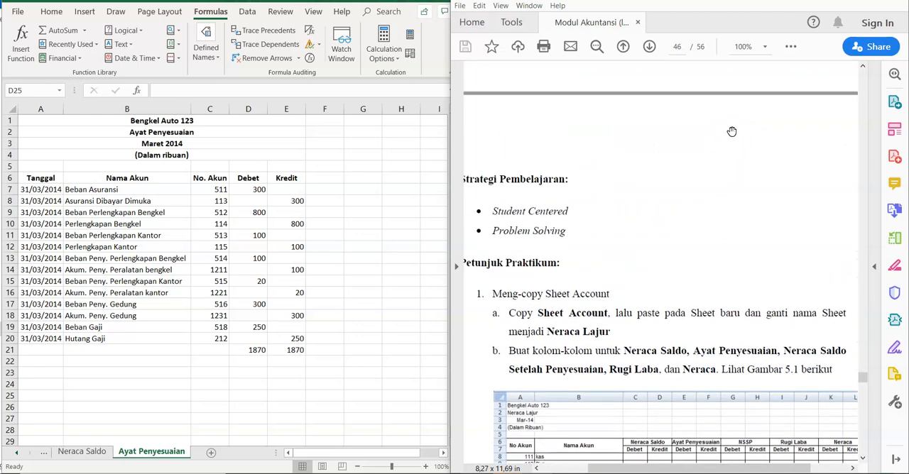
scroll(731, 131, up, 3)
scroll(732, 131, down, 6)
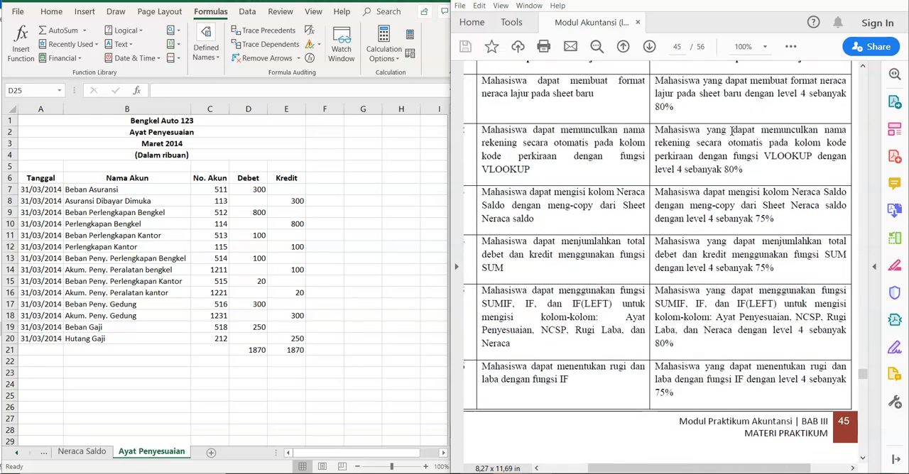
scroll(731, 131, down, 8)
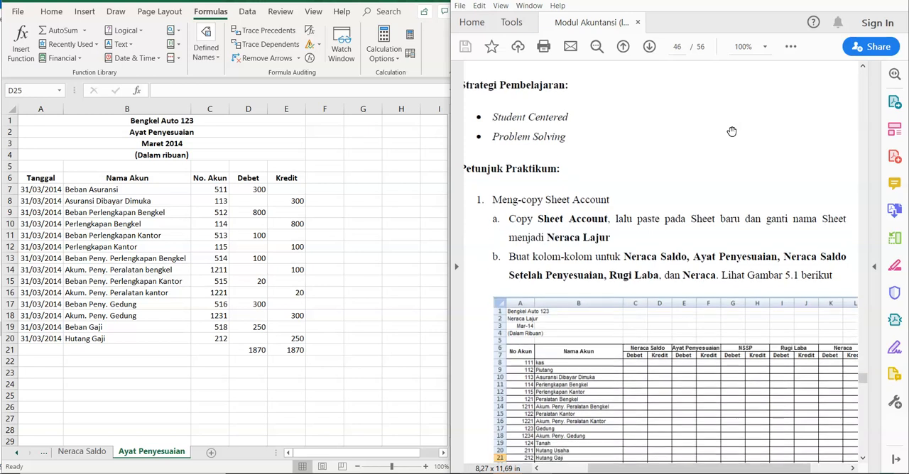
scroll(731, 131, down, 2)
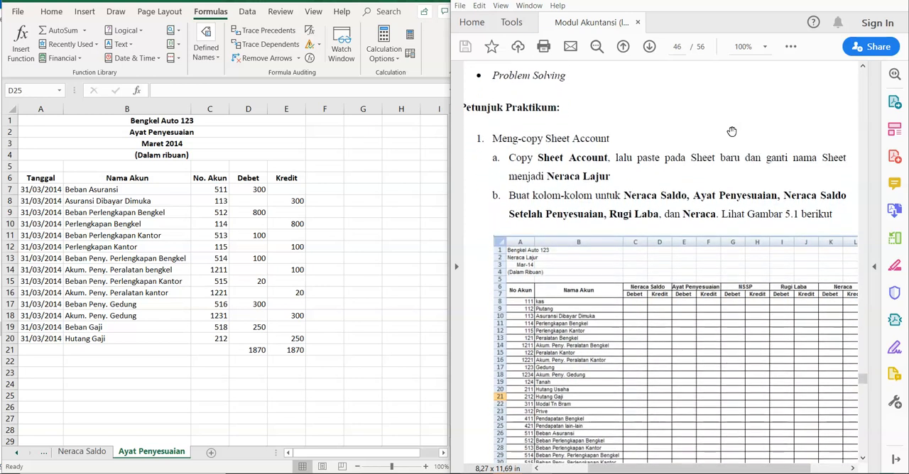
scroll(732, 131, down, 2)
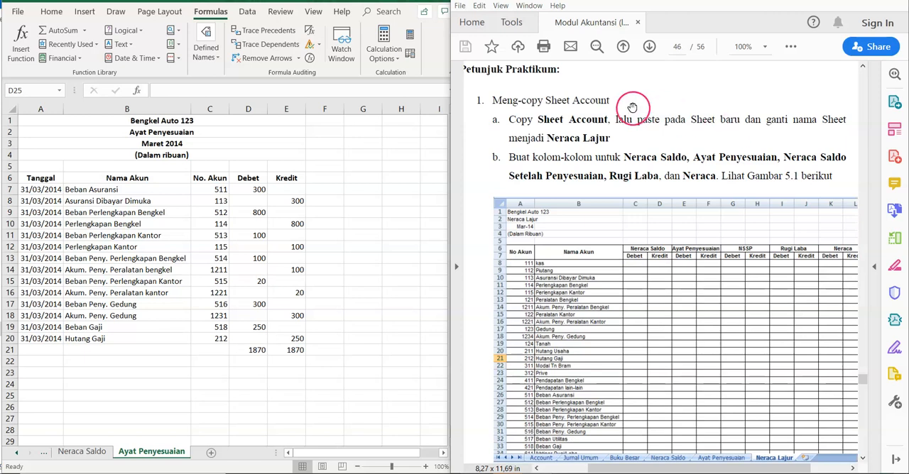
Step: Create a copy of the Account sheet at the end of the Book1.xlsx workbook
click(18, 455)
click(18, 454)
click(18, 454)
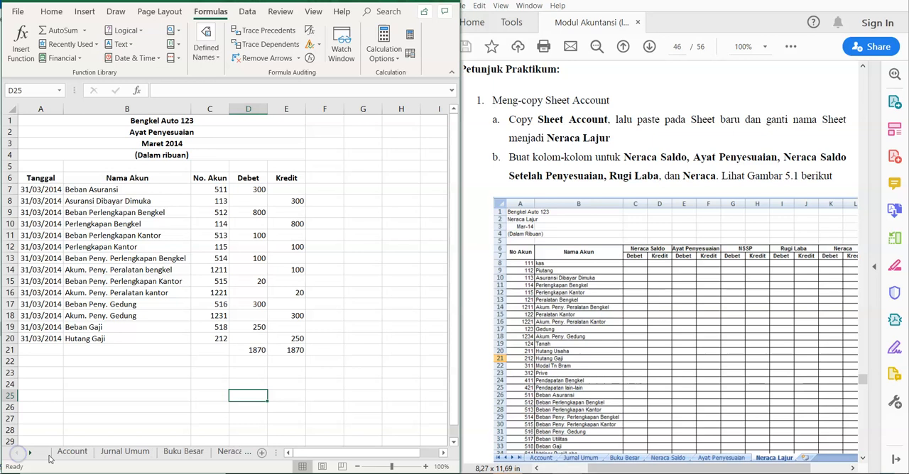
click(64, 453)
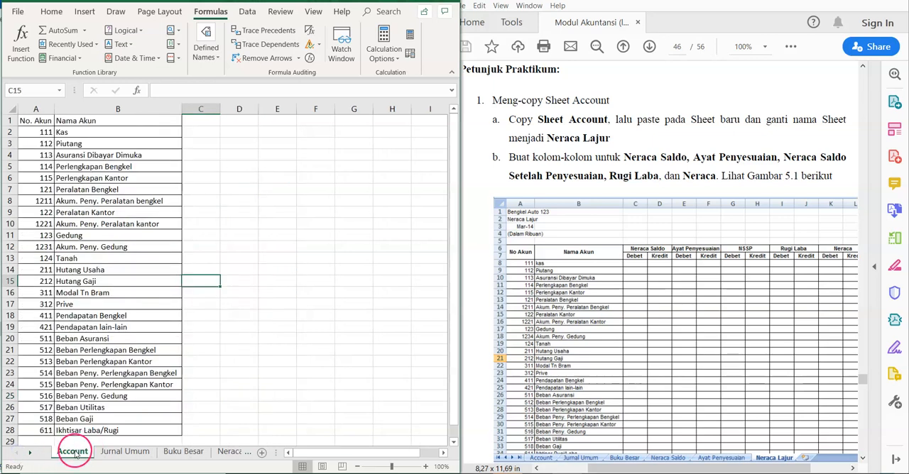
right_click(74, 452)
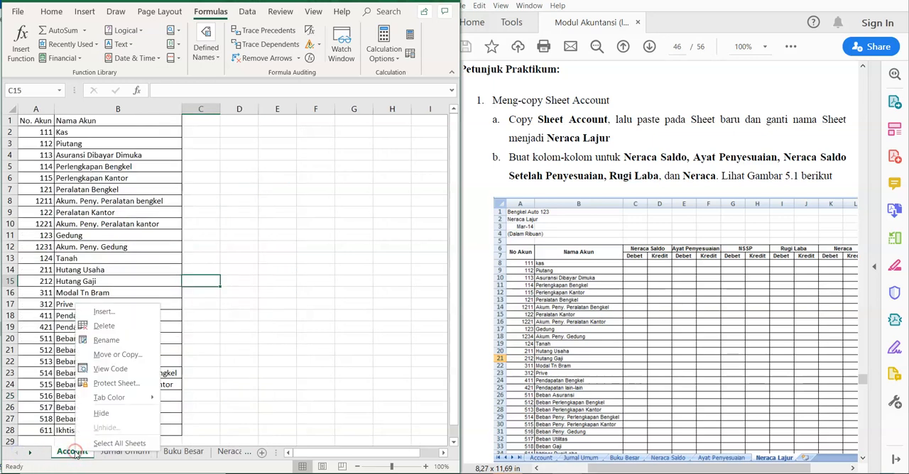
click(155, 354)
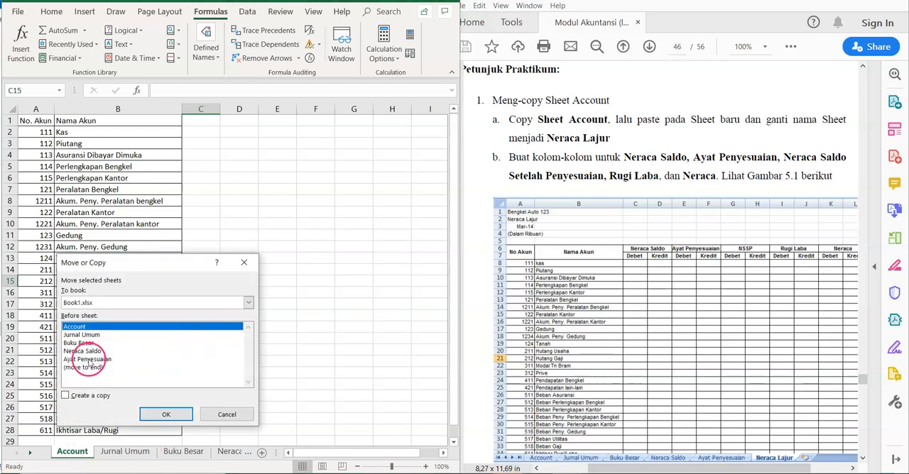
click(83, 367)
click(65, 396)
click(165, 415)
Step: Rename the copied Account sheet as Neraca Lajur
click(162, 455)
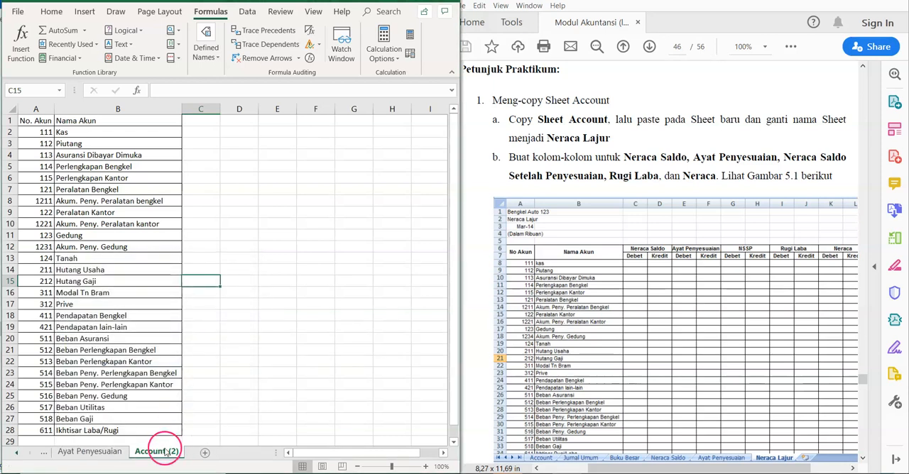
right_click(162, 454)
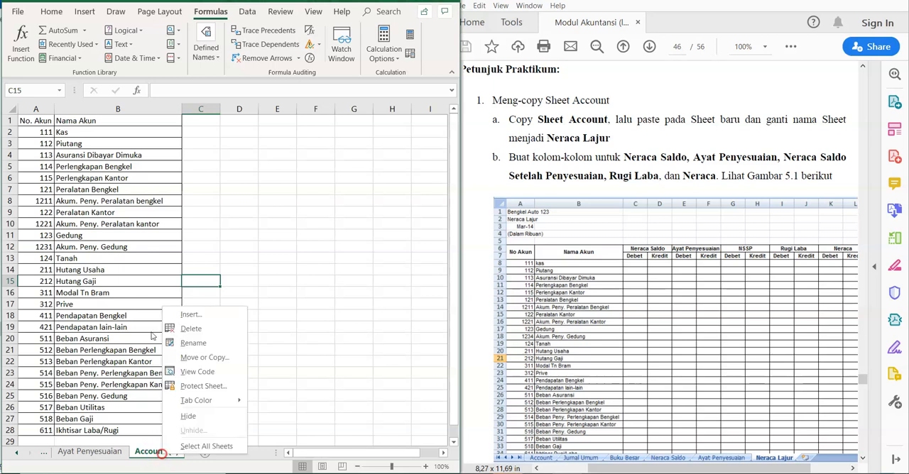
click(191, 344)
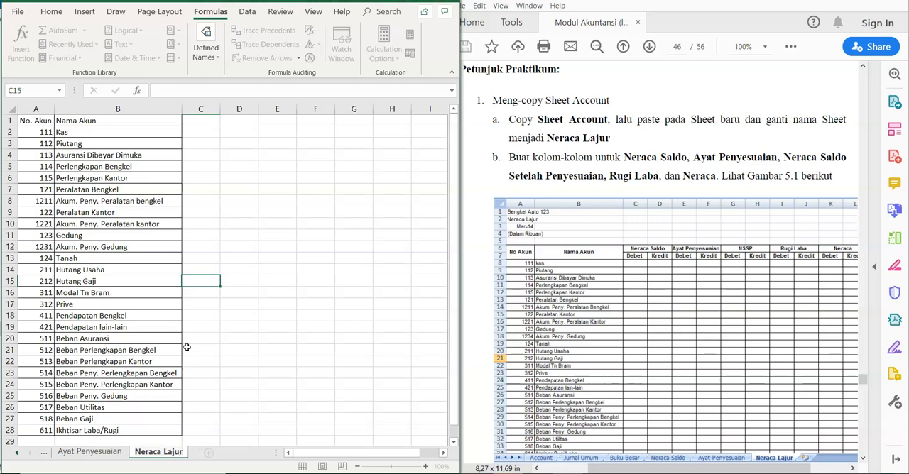
key(Return)
Step: Insert six blank rows above the account table on the Neraca Lajur sheet
click(146, 274)
key(Up)
key(Up)
key(Up)
key(Up)
key(Up)
key(Up)
key(Up)
key(Up)
key(Up)
key(Up)
key(Up)
key(Up)
key(Up)
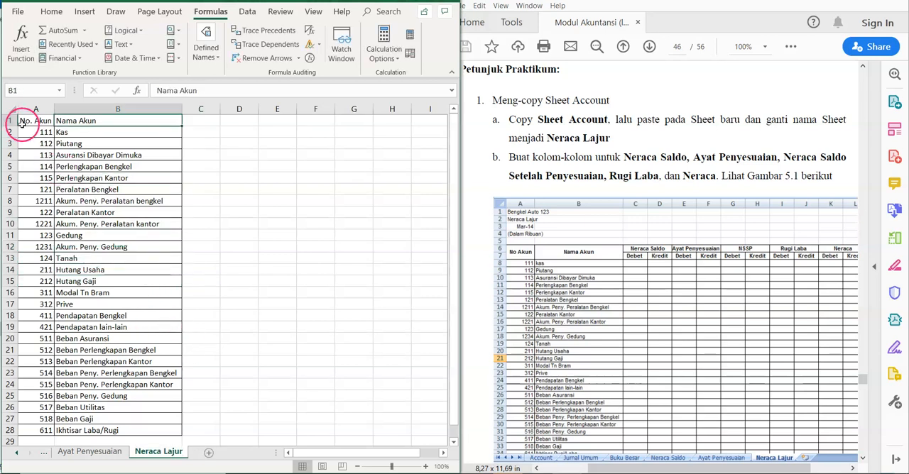
drag(10, 121, 14, 178)
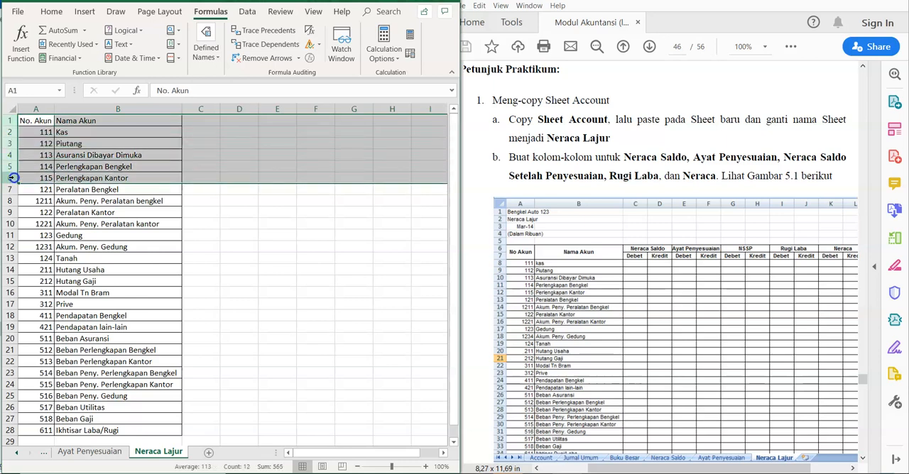
right_click(9, 180)
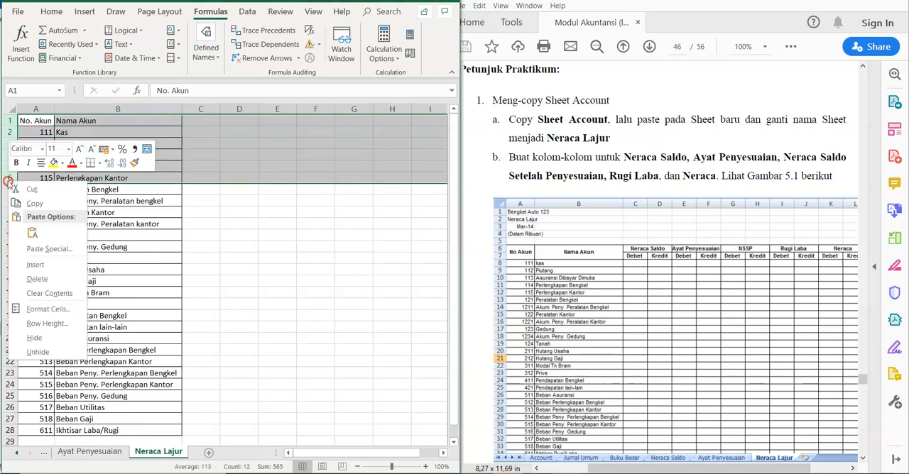
click(36, 265)
click(178, 281)
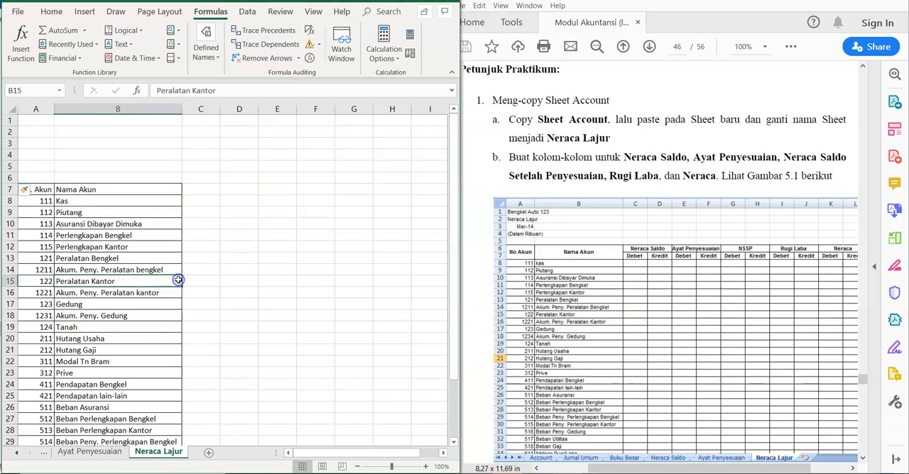
Step: Copy title rows 1 to 4 from the Neraca Saldo sheet into the same rows of the Neraca Lajur sheet
click(15, 456)
click(88, 452)
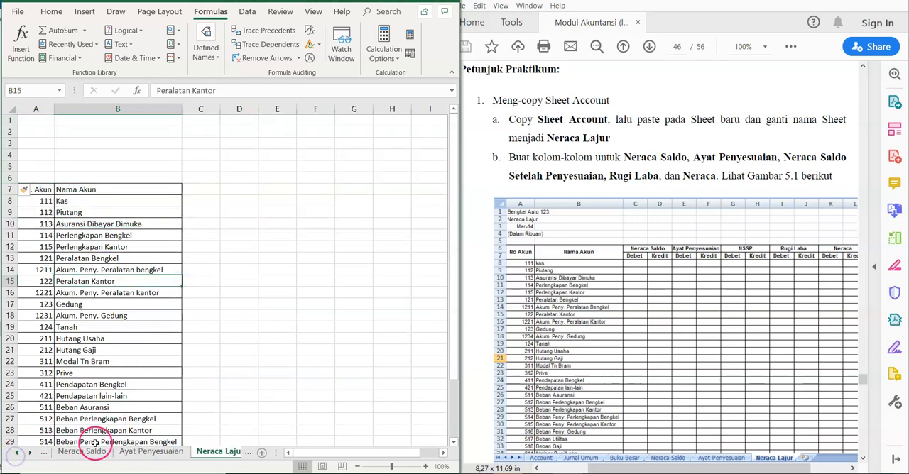
drag(11, 120, 15, 154)
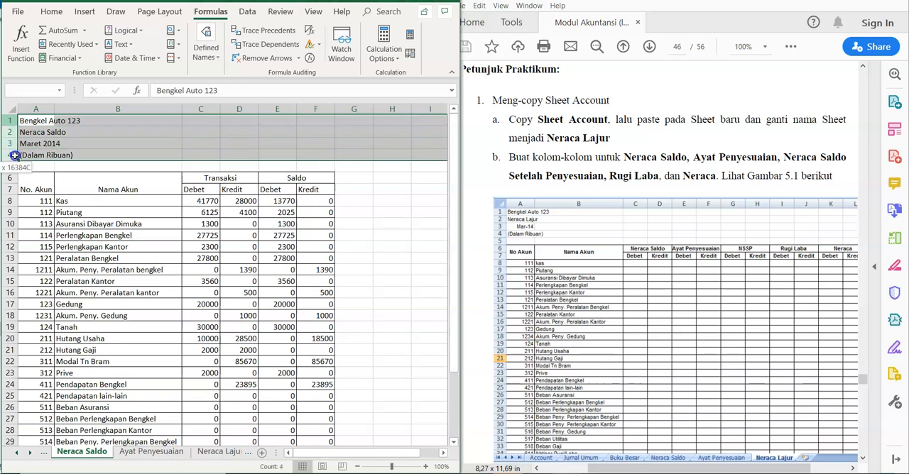
mouse_move(14, 155)
mouse_down()
mouse_move(16, 198)
mouse_move(17, 157)
mouse_up()
key(ctrl+c)
click(213, 452)
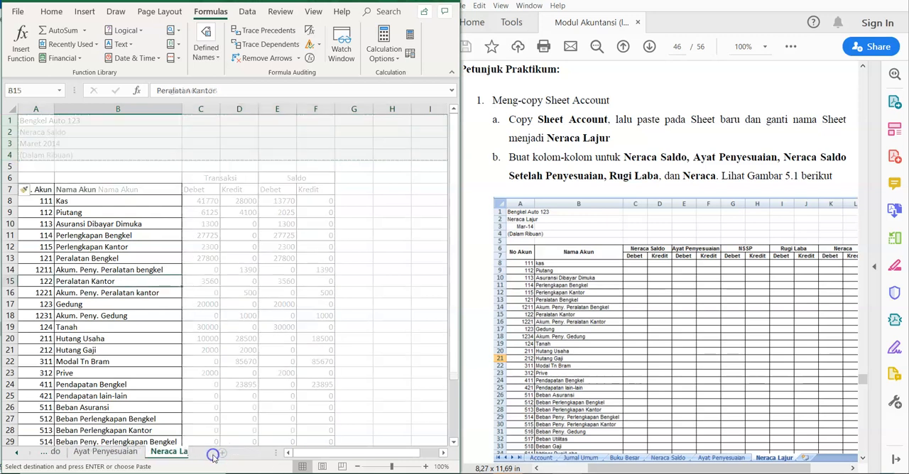
click(14, 121)
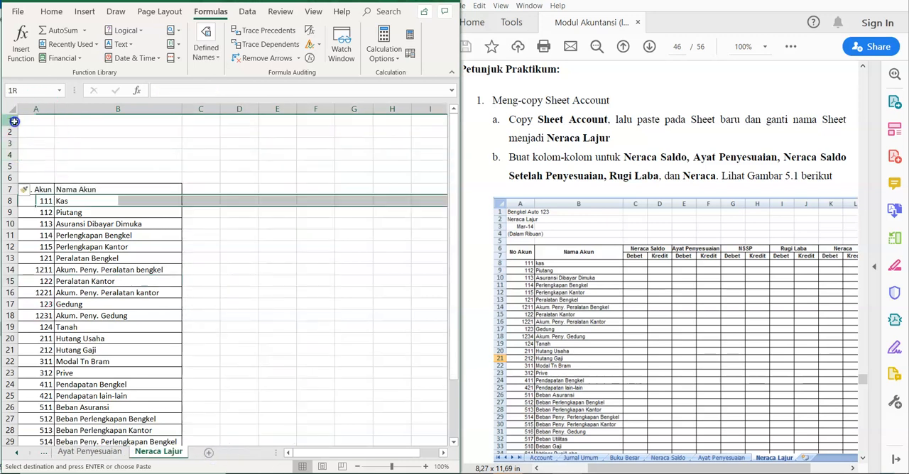
key(ctrl+v)
click(98, 177)
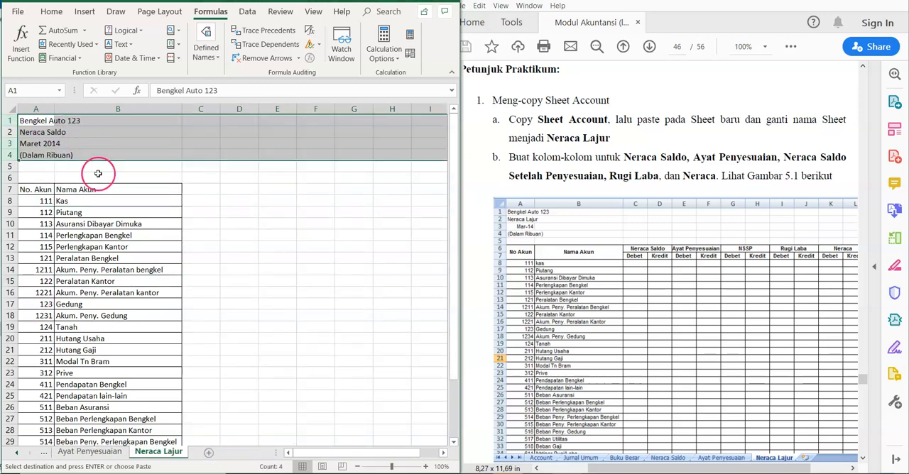
Step: Enter Neraca Saldo, Ayat Penyesuaian, NSSP, Laba Rugi and Neraca in C6, E6, G6, I6 and K6, with Debet and Kredit in C7 and D7
click(194, 177)
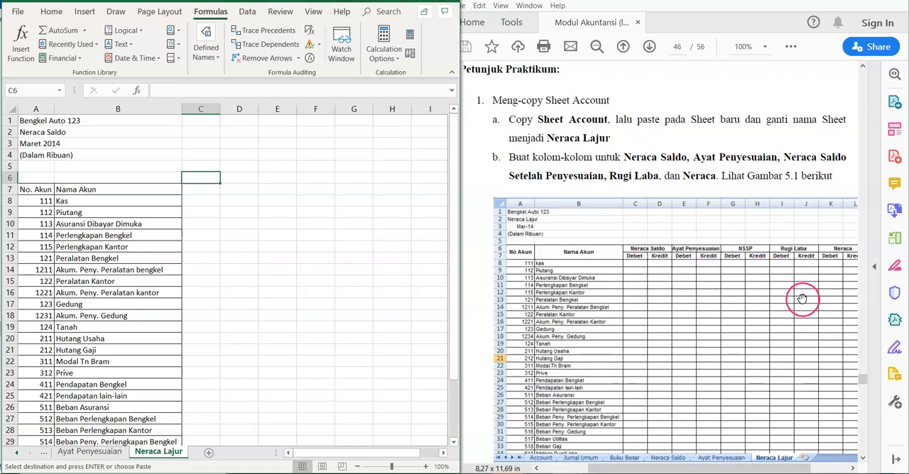
key(Right)
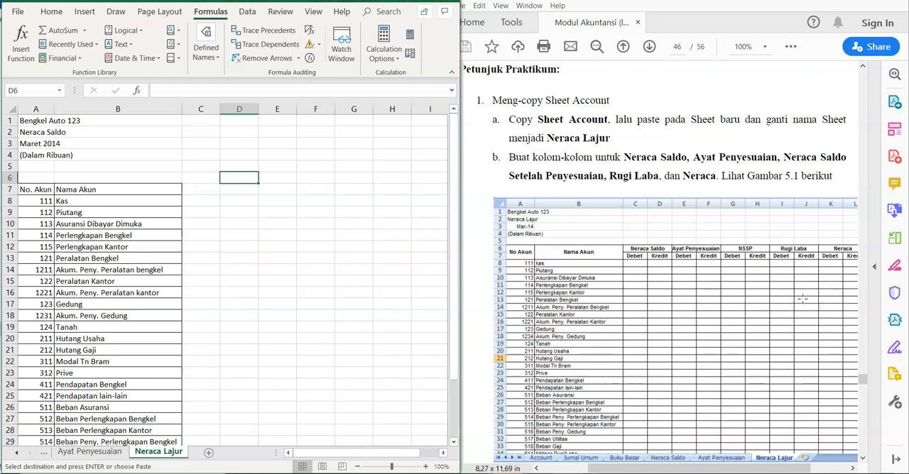
click(725, 189)
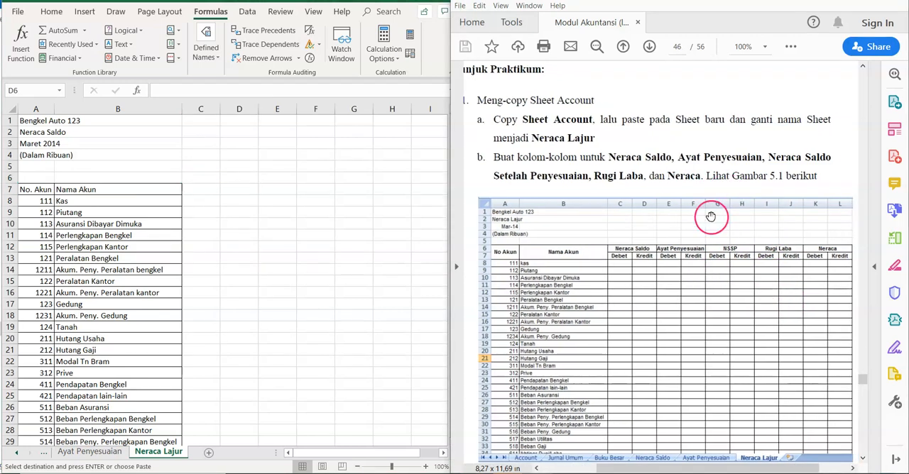
click(211, 183)
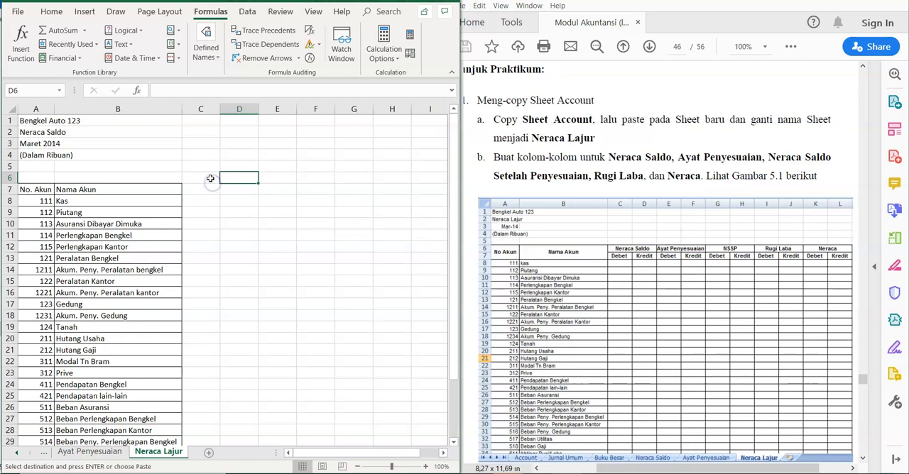
click(210, 178)
text(Neraca Saldo)
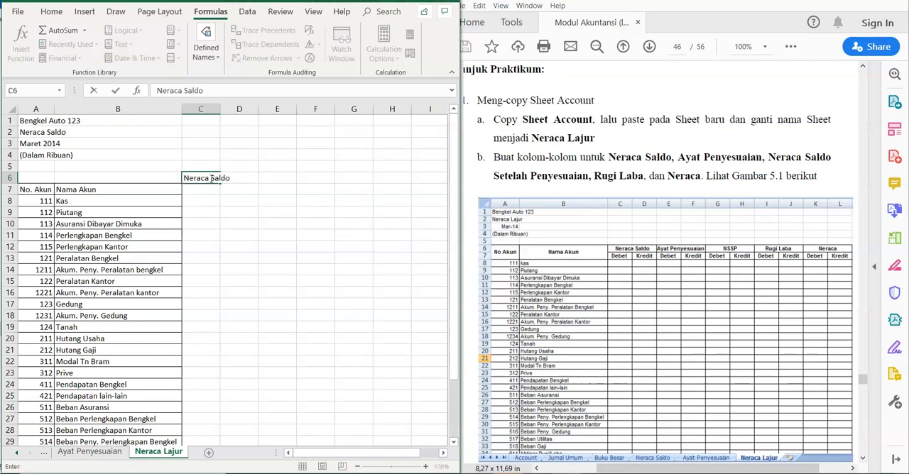
key(Tab)
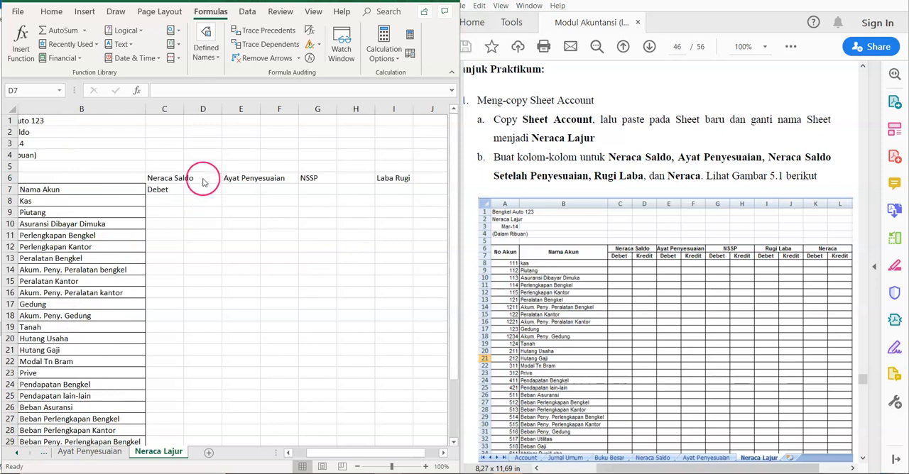
click(192, 190)
text(Kredit)
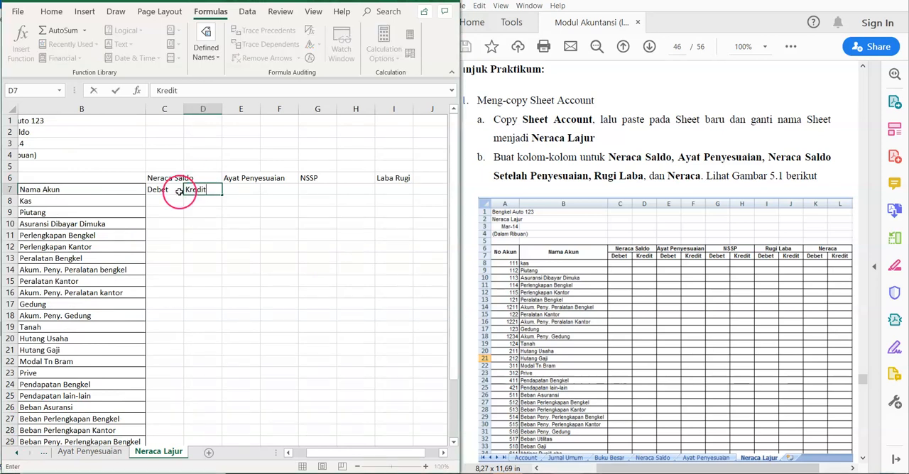
Step: Copy the Debet and Kredit subheadings from C7:D7 under the other four group headings, starting at E7, G7, I7 and K7
drag(180, 192, 189, 189)
key(ctrl+c)
key(Down)
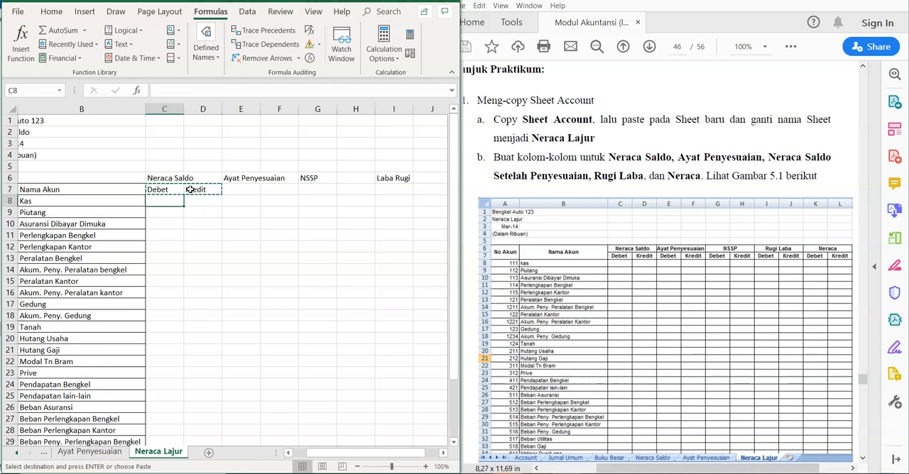
click(234, 189)
key(ctrl+v)
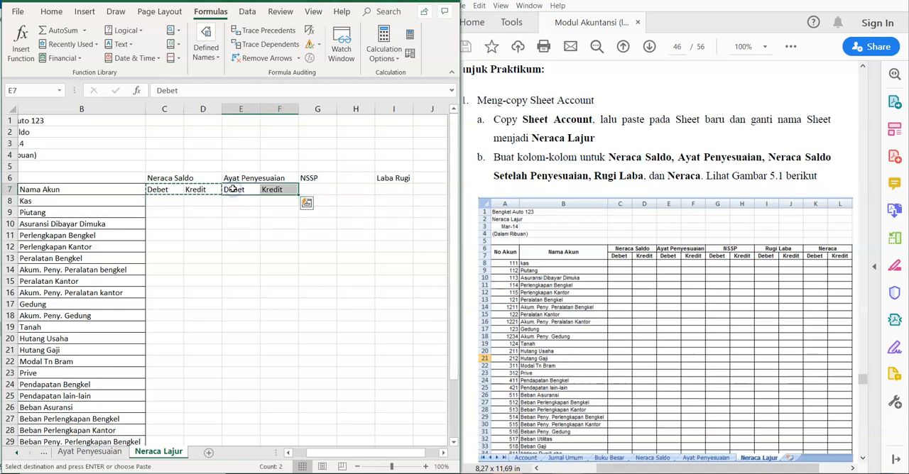
key(Right)
key(Right)
key(ctrl+v)
key(Right)
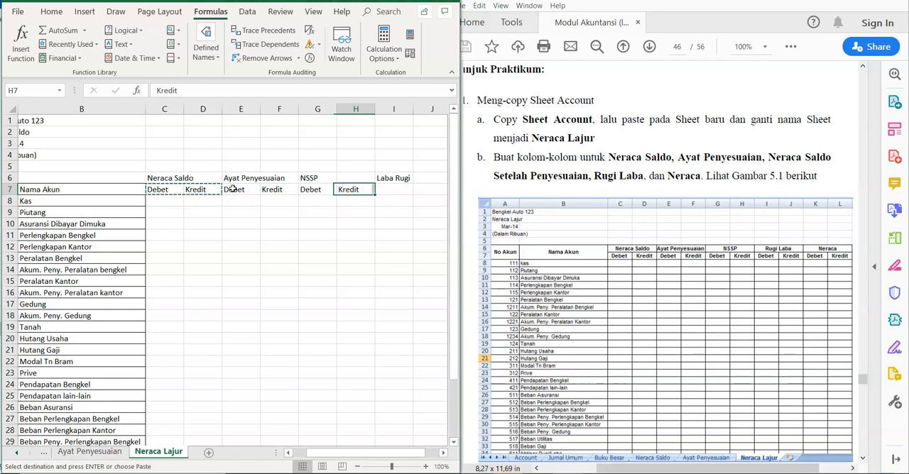
key(Right)
key(ctrl+v)
key(Right)
key(Right)
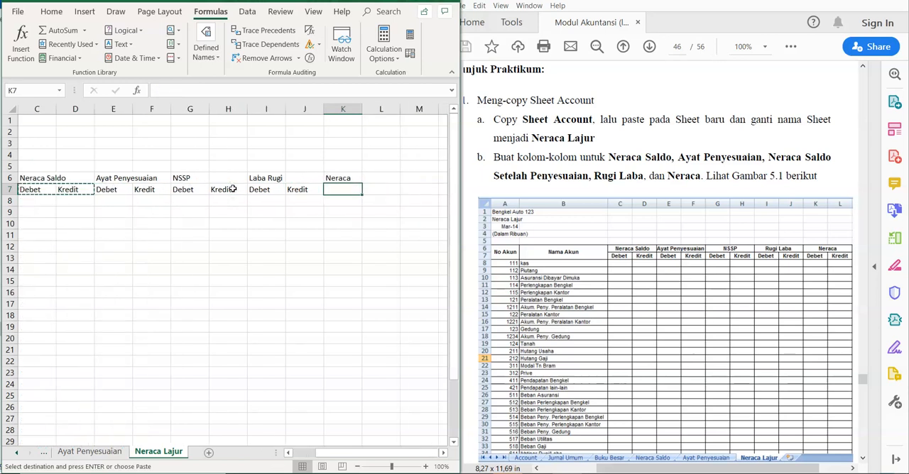
key(ctrl+v)
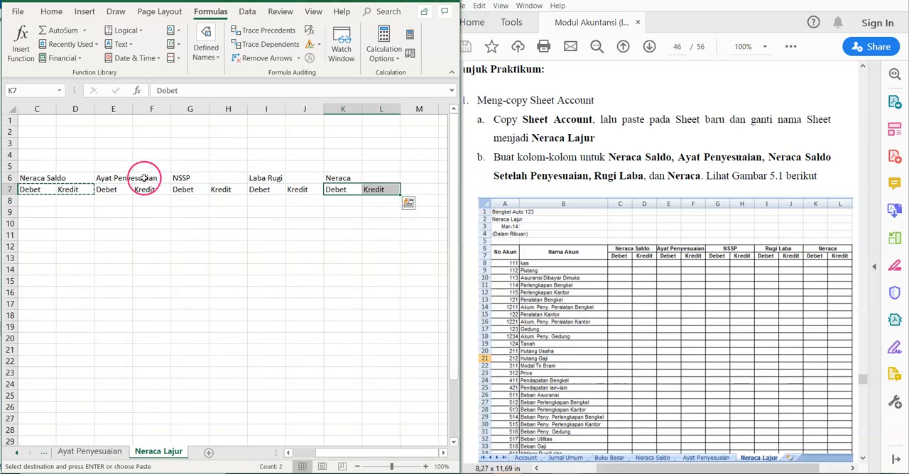
Step: Merge and center the group headings Neraca Saldo, Ayat Penyesuaian, NSSP, Laba Rugi and Neraca across their two columns in row 6
drag(54, 178, 64, 178)
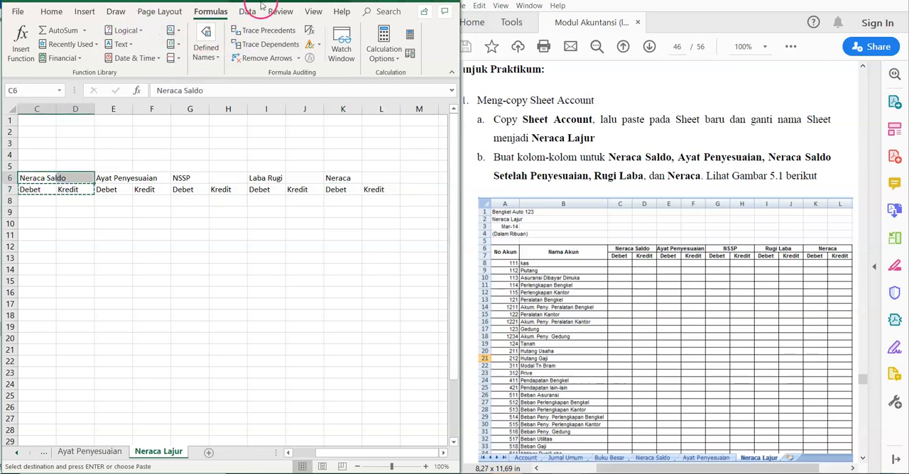
click(421, 1)
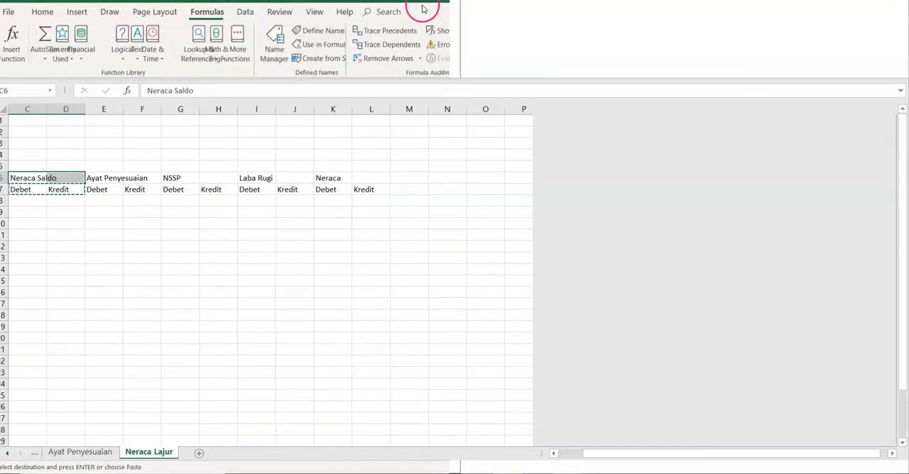
click(42, 11)
click(312, 52)
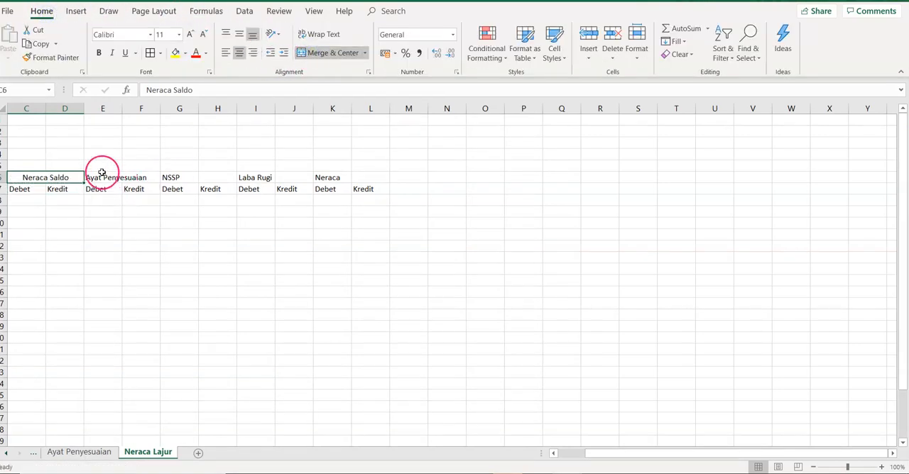
drag(101, 177, 126, 177)
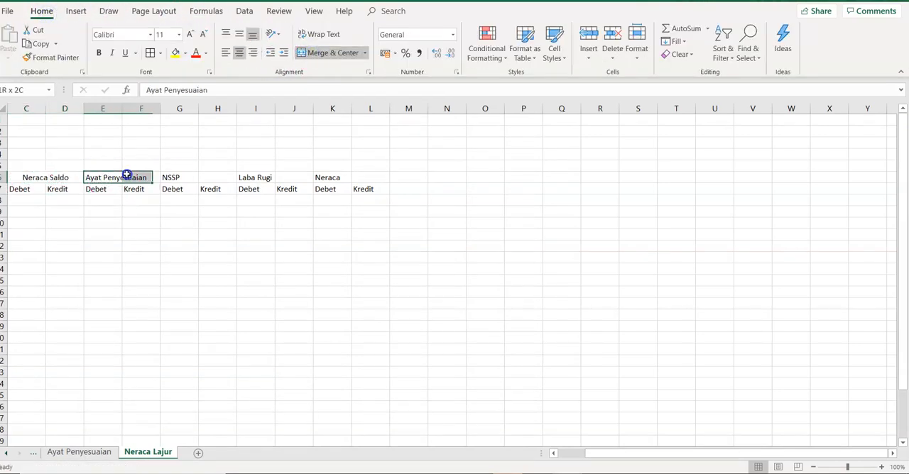
click(340, 55)
drag(186, 177, 213, 178)
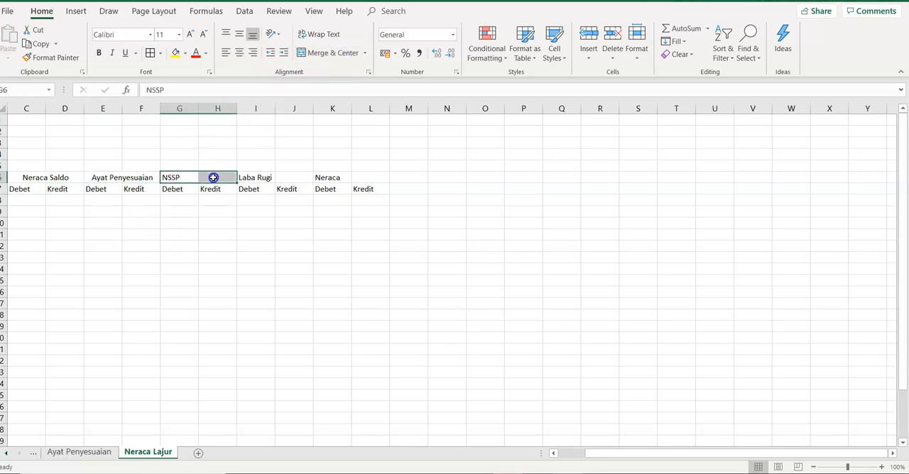
click(338, 57)
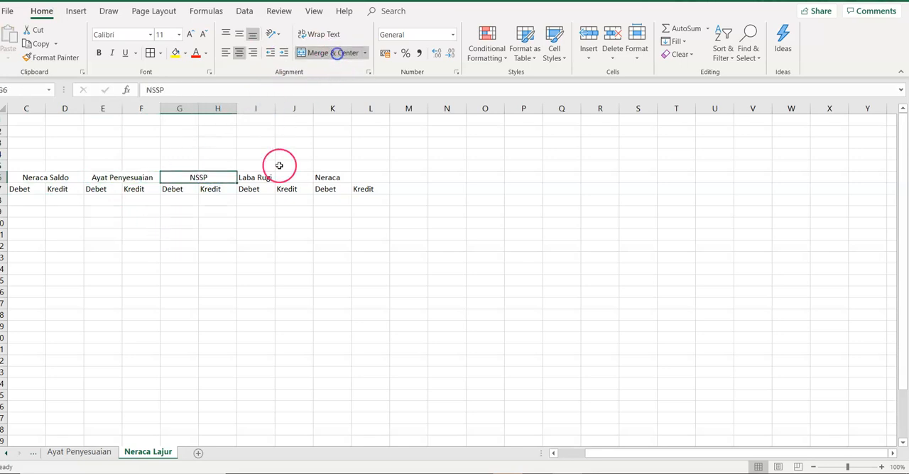
drag(261, 177, 359, 178)
click(335, 54)
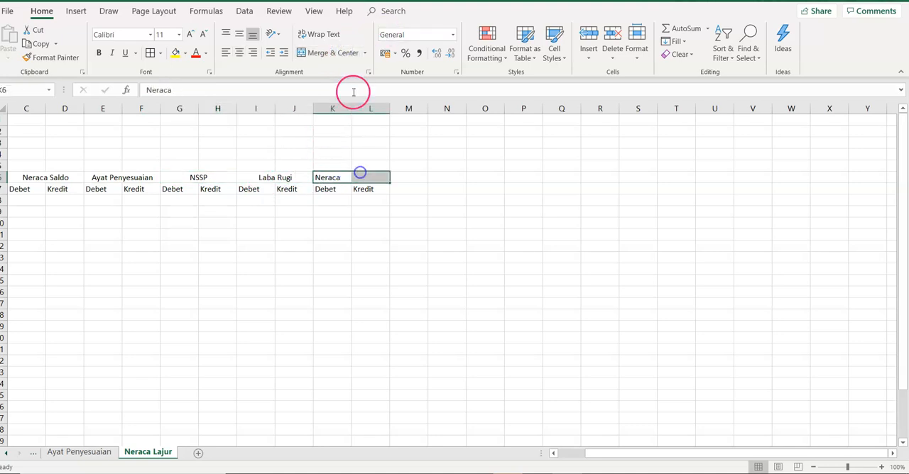
click(337, 57)
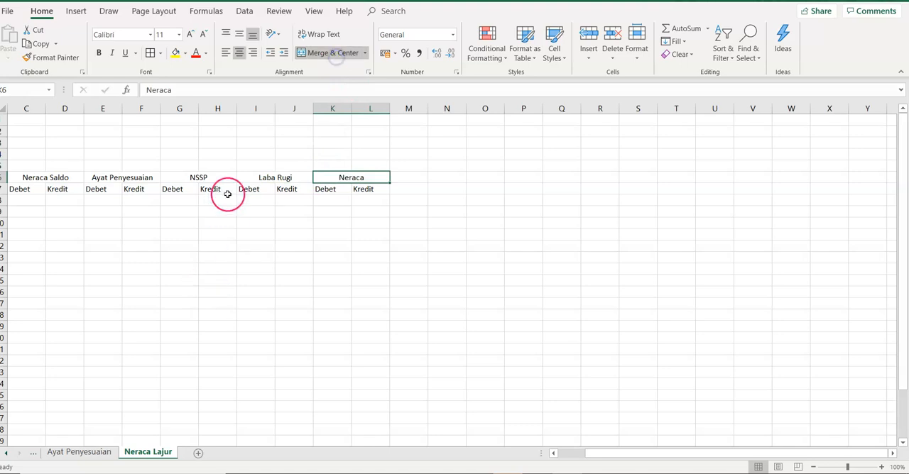
Step: Merge and center the No. Akun heading over A6:A7 and the Nama Akun heading over B6:B7
click(238, 171)
key(Left)
key(Left)
key(Left)
key(Left)
key(Left)
key(Left)
key(Left)
key(Left)
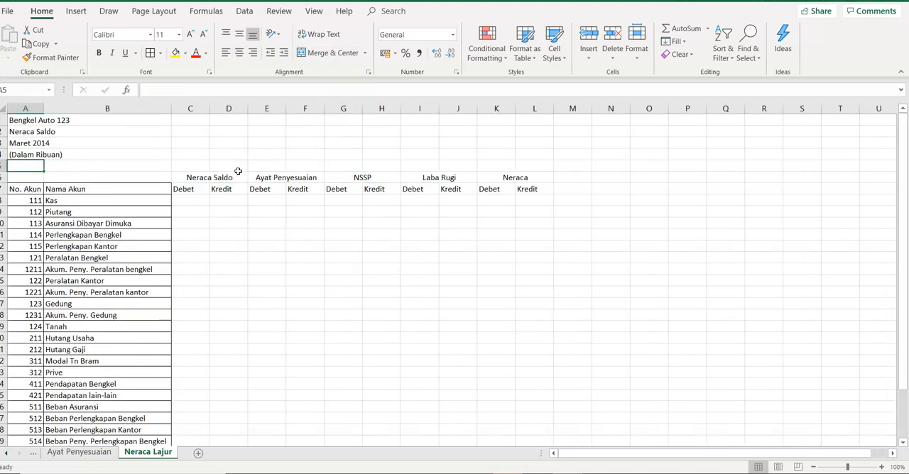
drag(38, 179, 29, 190)
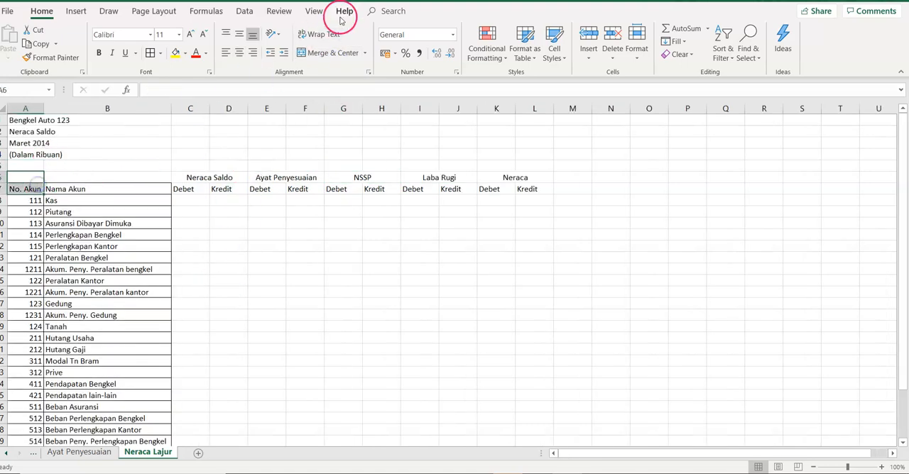
click(317, 54)
drag(102, 175, 102, 186)
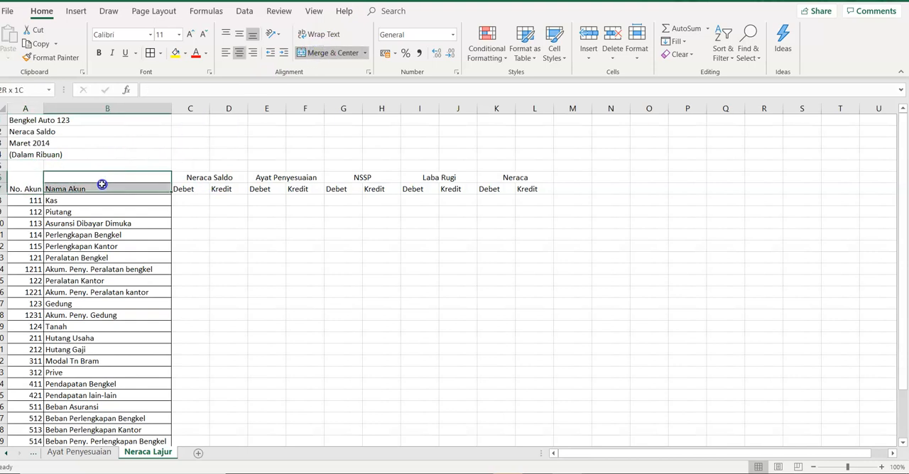
click(317, 59)
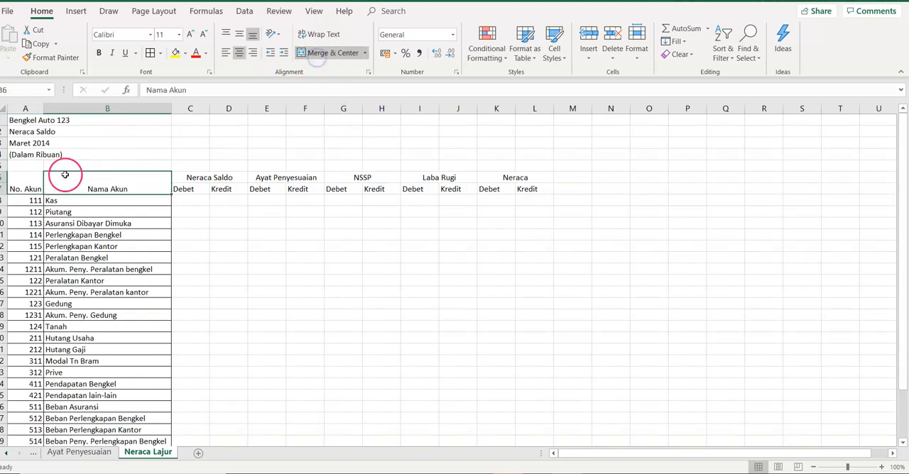
Step: Apply all borders to the worksheet table A6:L34 and change the title in A2 to Neraca Lajur
drag(25, 190, 530, 426)
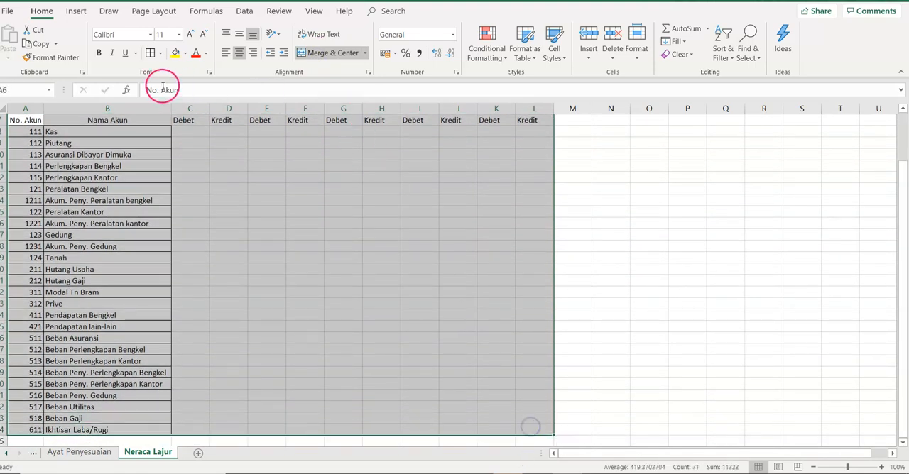
scroll(136, 176, up, 2)
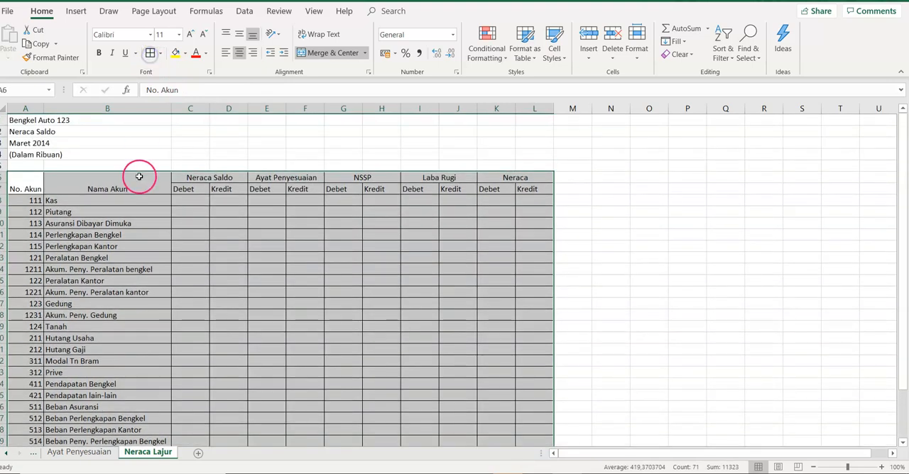
click(44, 132)
click(25, 132)
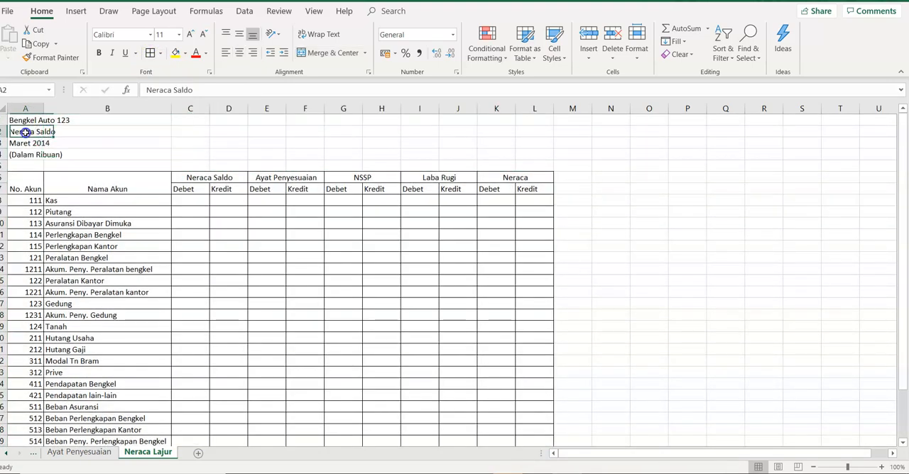
text(Neraca Laj)
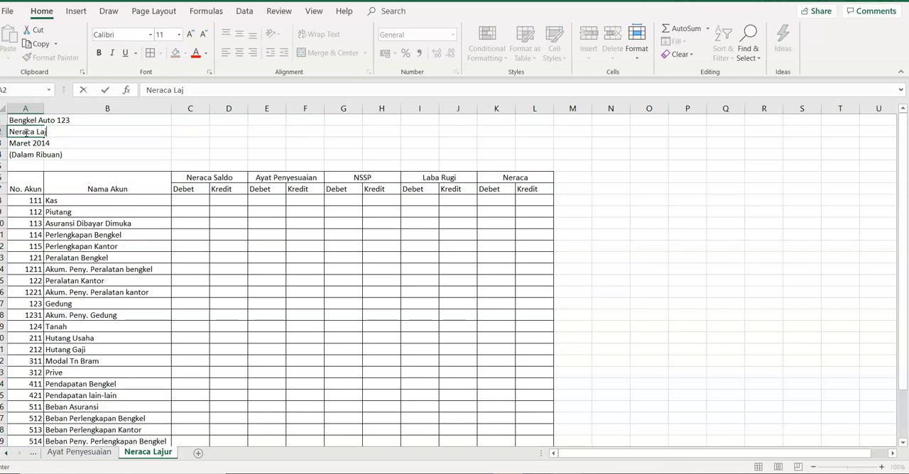
text(ur)
key(Return)
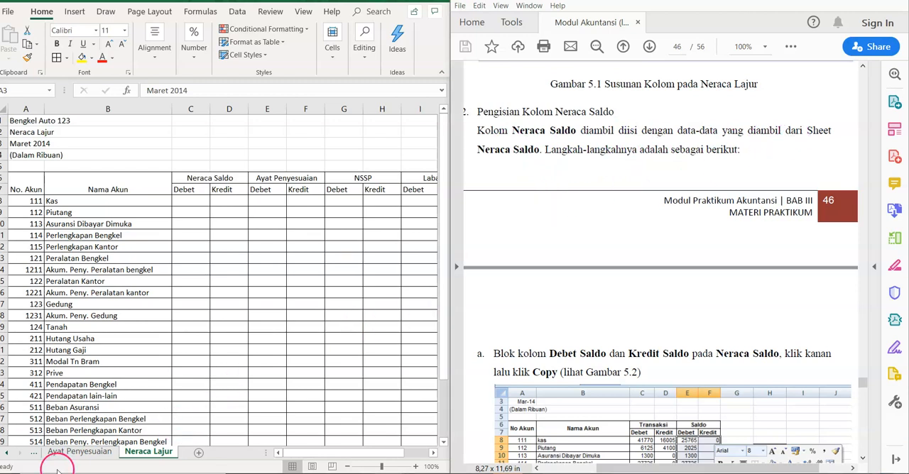
Step: Copy the Saldo Debet and Kredit values with their totals, E8:F35, from the Neraca Saldo sheet
click(7, 452)
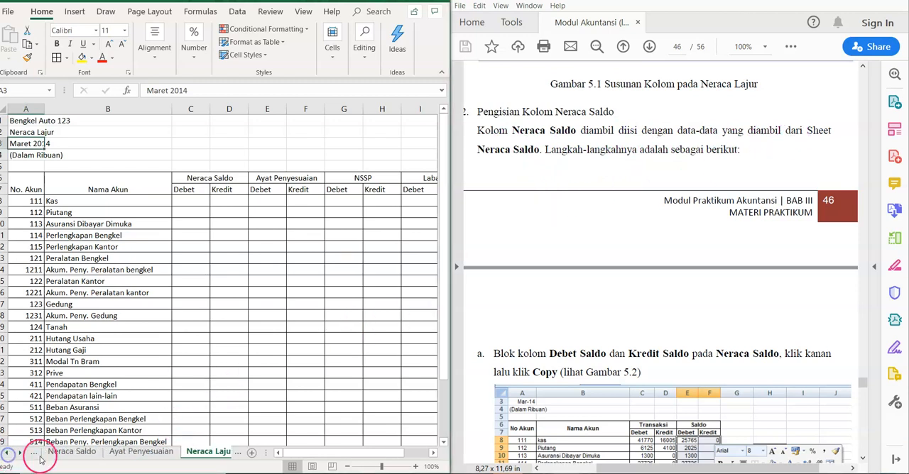
click(62, 452)
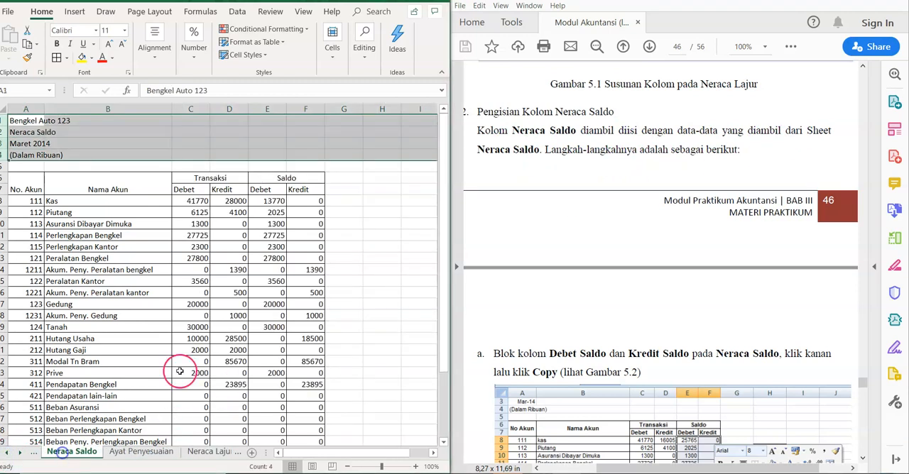
click(276, 203)
drag(278, 204, 300, 440)
right_click(306, 262)
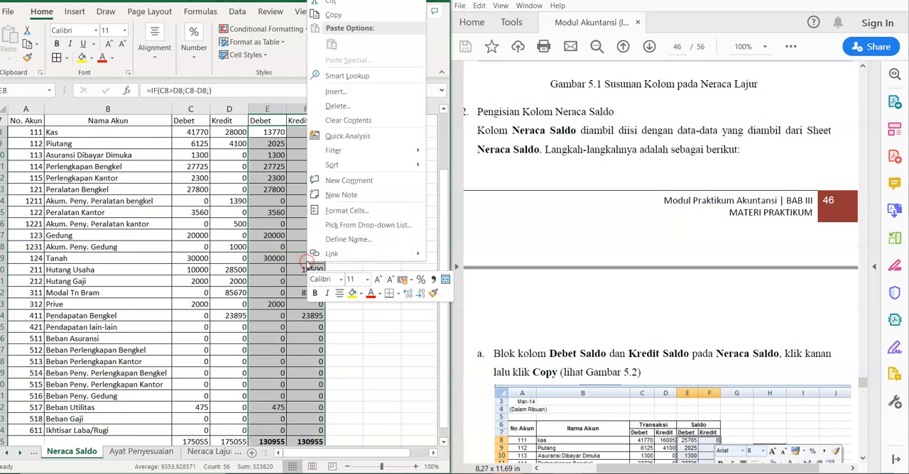
click(344, 17)
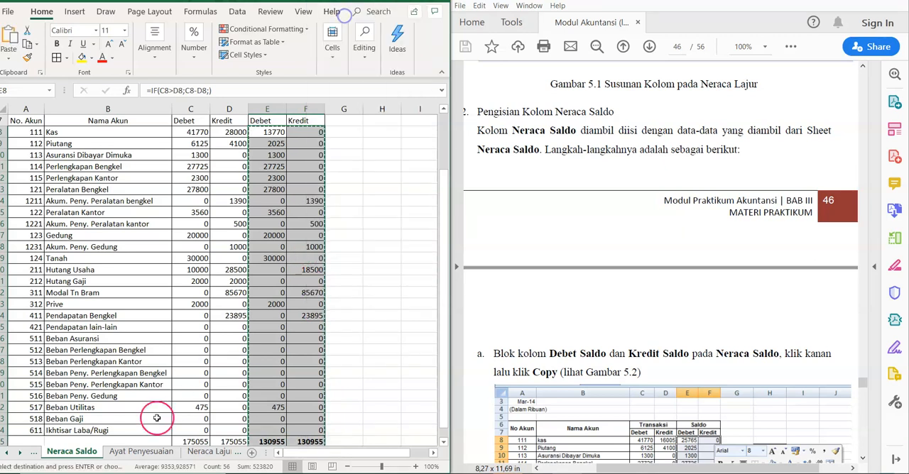
Step: Try a plain paste at C8 of the Neraca Lajur sheet, undo it, and paste the copied balances there as links instead
click(211, 452)
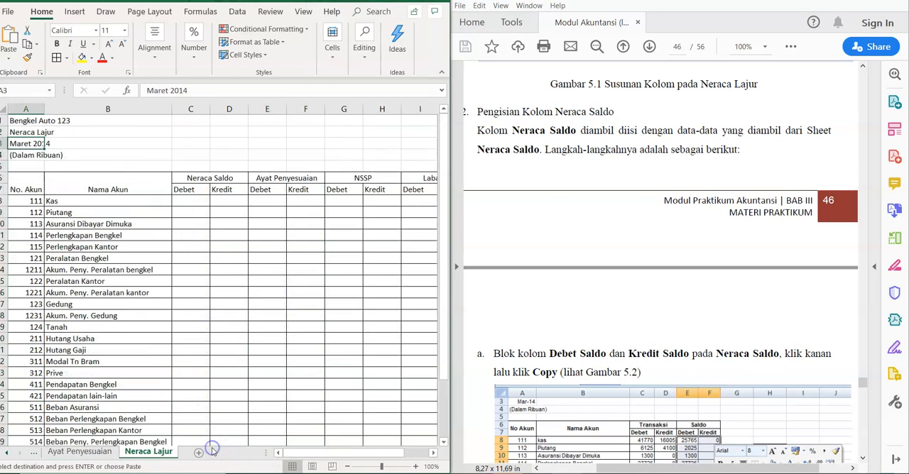
click(193, 205)
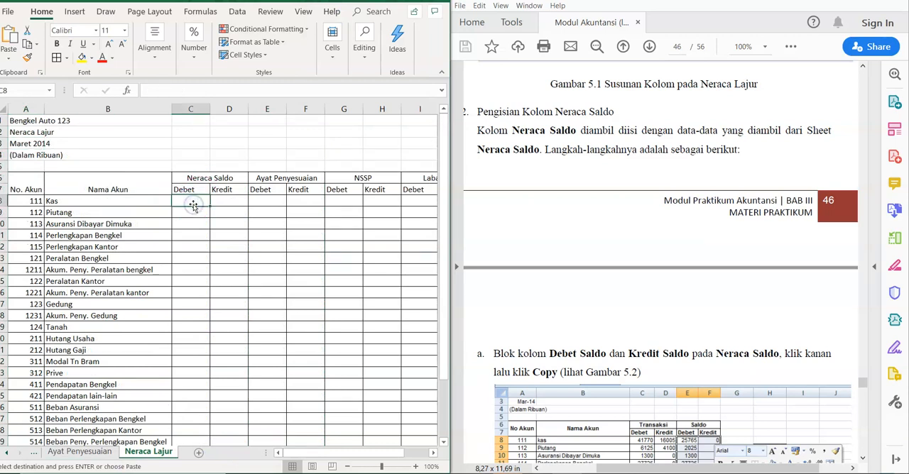
key(ctrl+v)
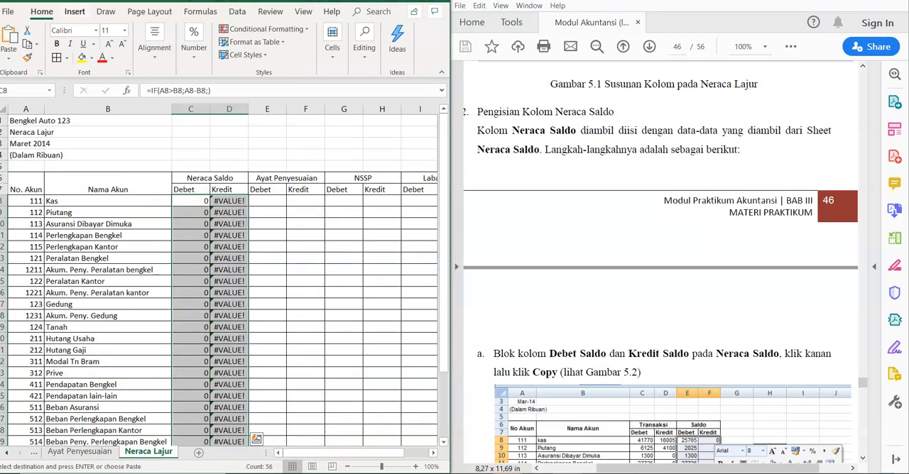
key(ctrl+z)
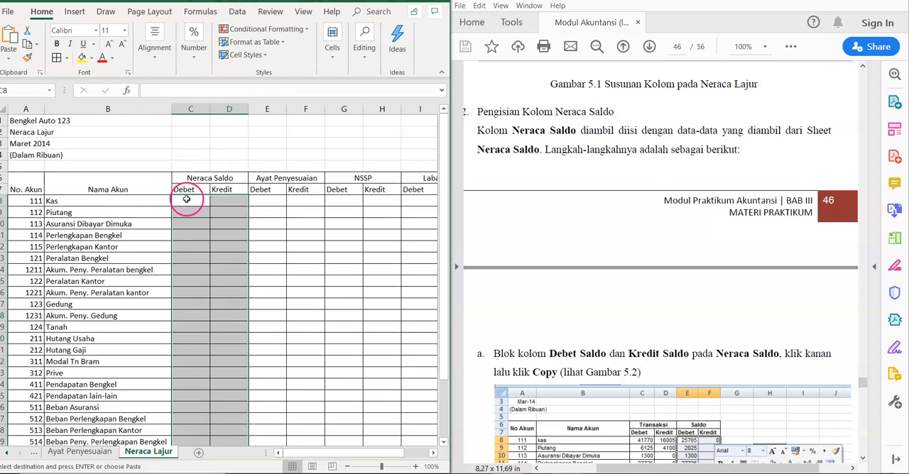
right_click(186, 199)
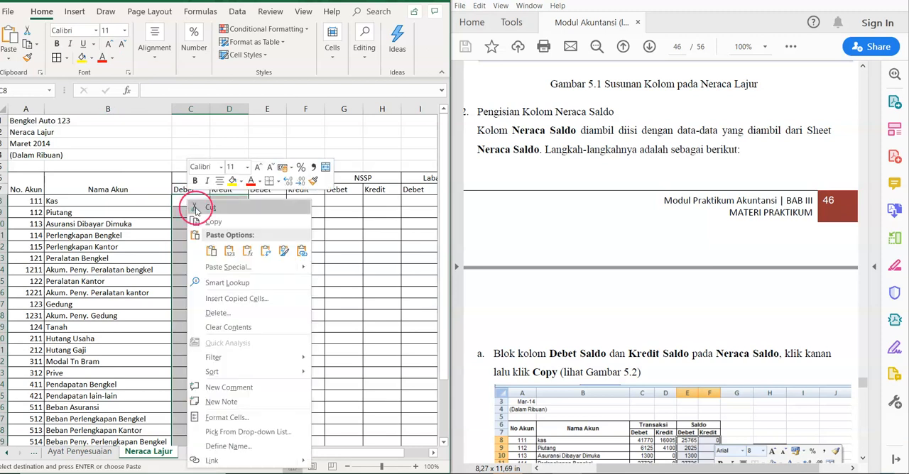
click(223, 267)
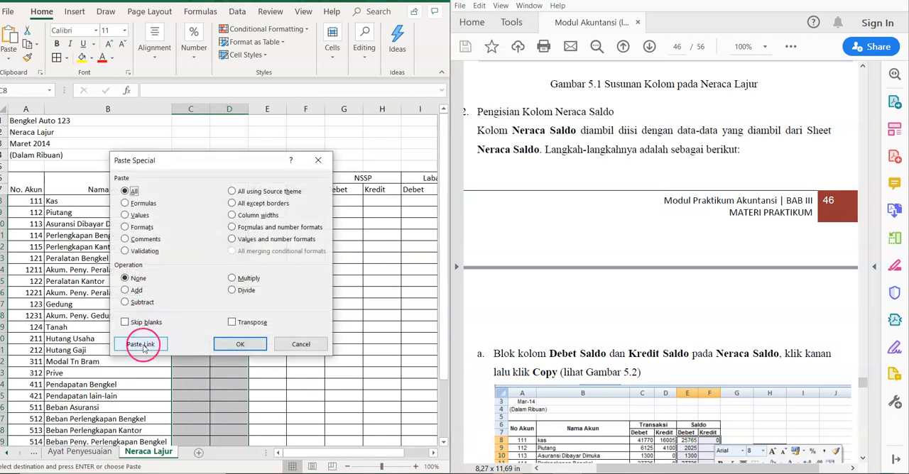
click(146, 345)
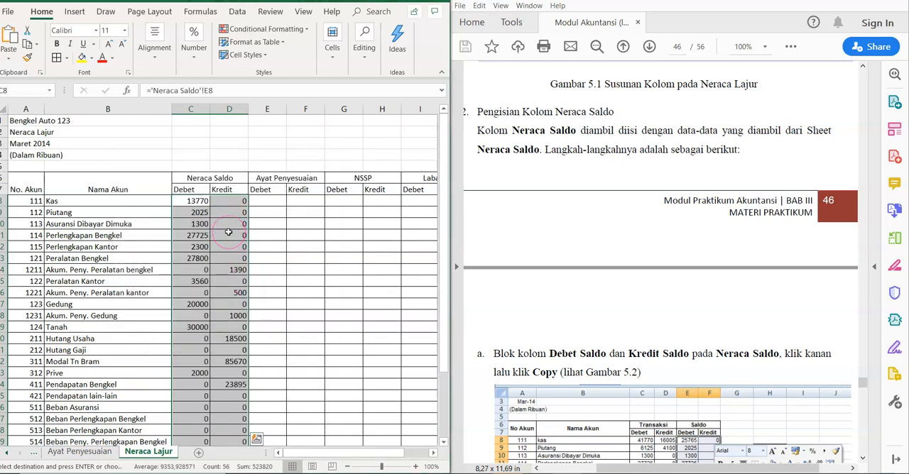
click(281, 206)
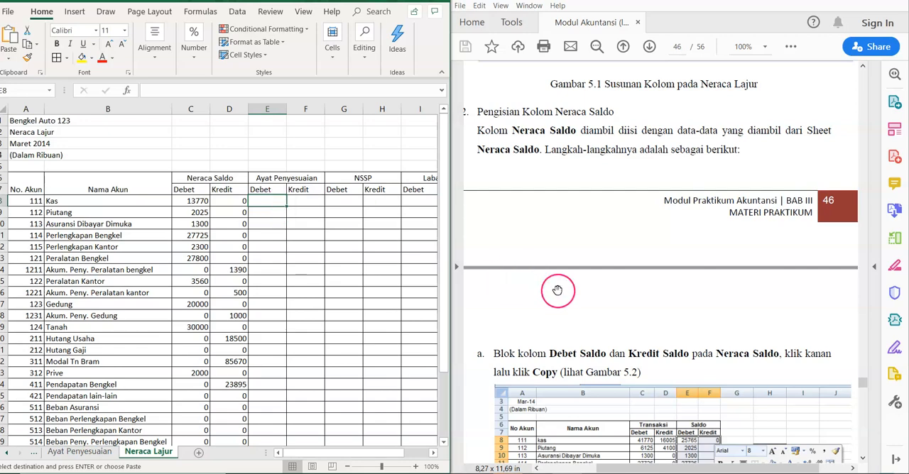
Step: Read the module's instructions for the Ayat Penyesuaian and NSSP column formulas, and select E8 on the Neraca Lajur sheet
scroll(557, 290, down, 3)
scroll(557, 289, down, 10)
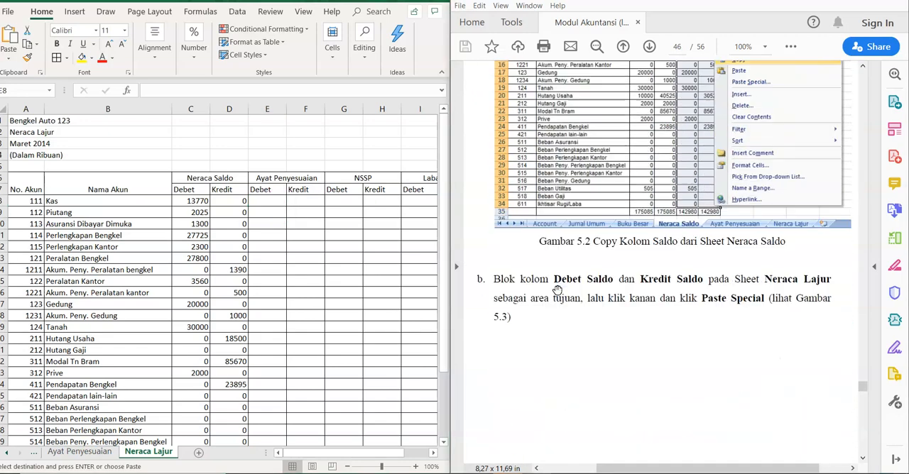
scroll(557, 289, down, 10)
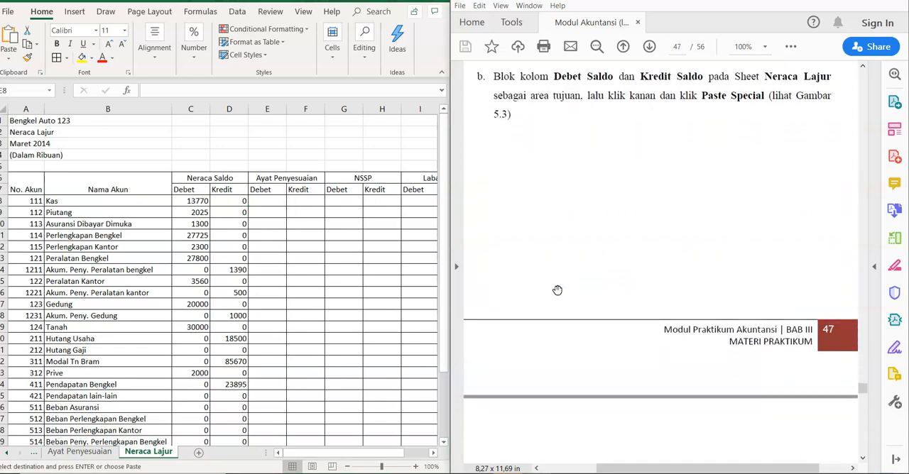
scroll(557, 289, down, 10)
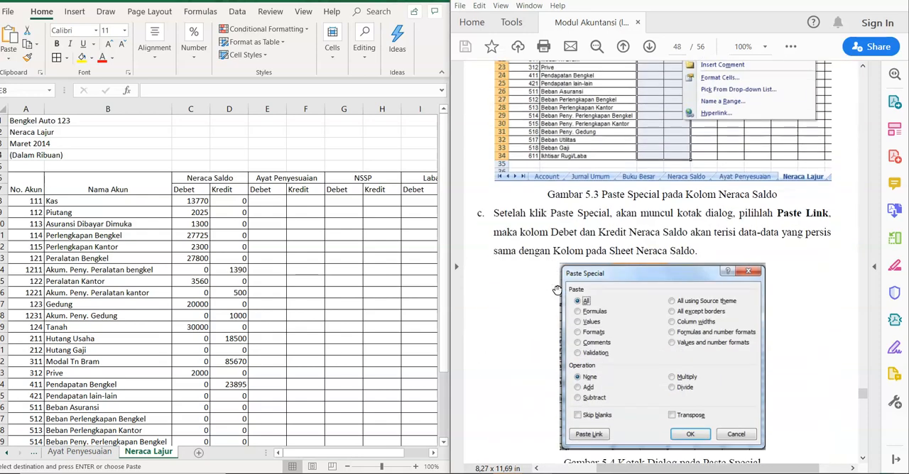
scroll(557, 290, down, 5)
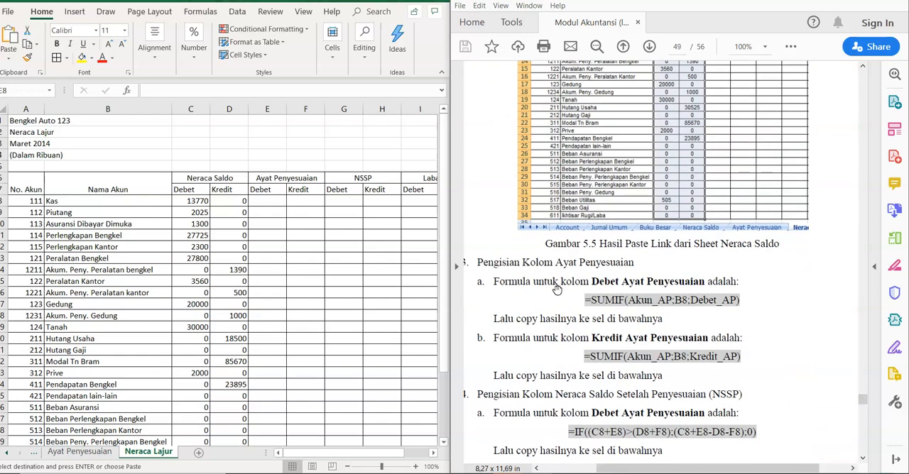
scroll(557, 289, down, 3)
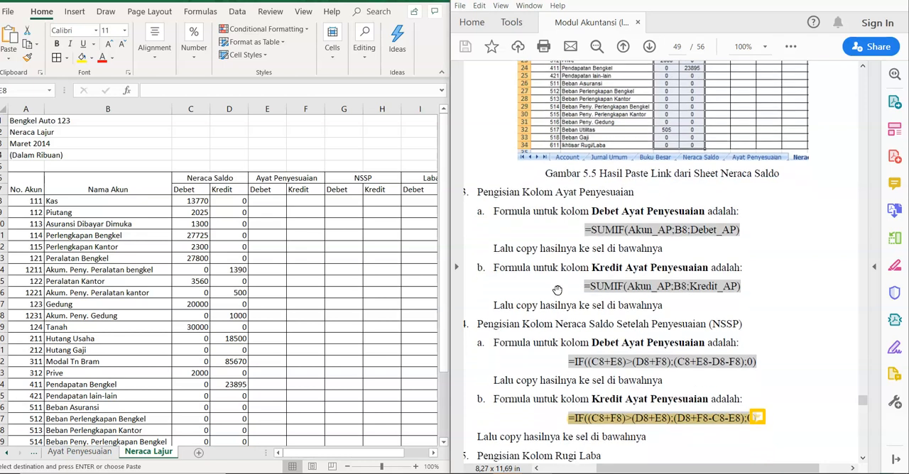
scroll(557, 290, down, 2)
click(287, 215)
click(266, 200)
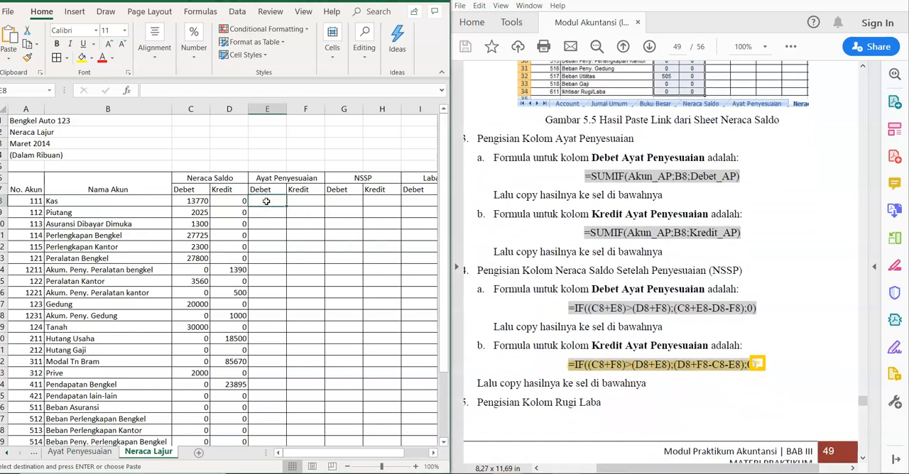
Step: Enter =SUMIF(Akun_AP;B8;Debet_AP) in E8 for the Ayat Penyesuaian Debet column and fill it down to E34
text(=)
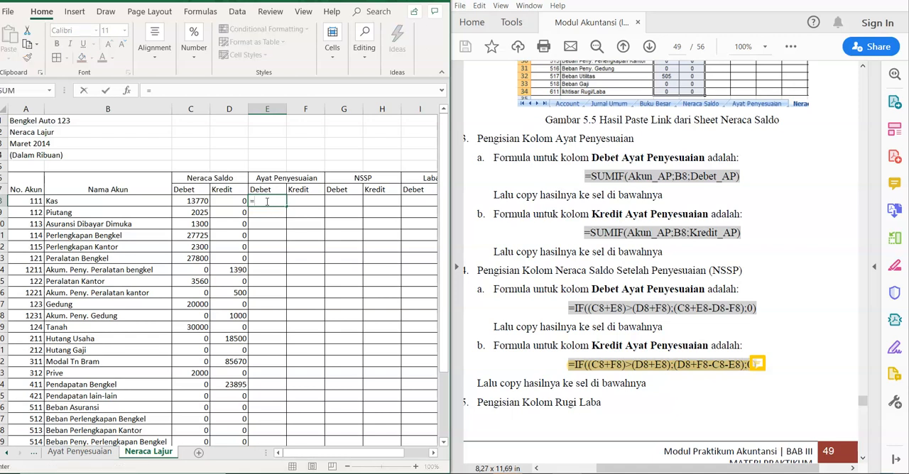
text(SUMIF)
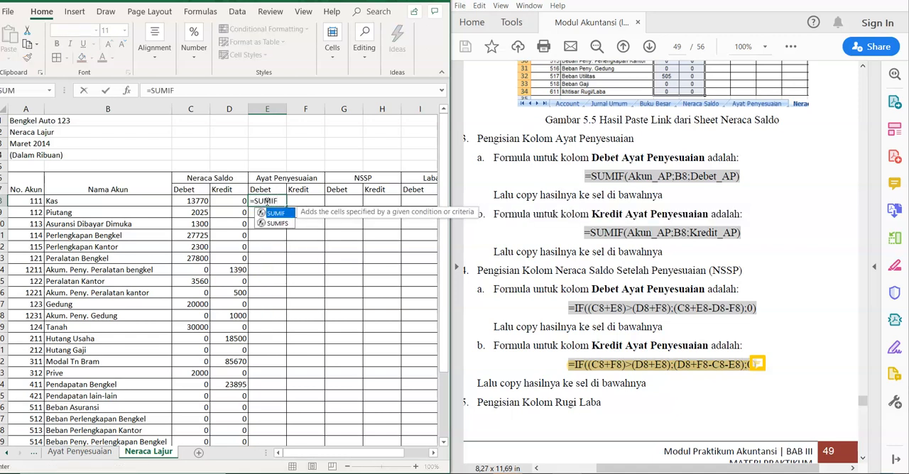
text((Akun)
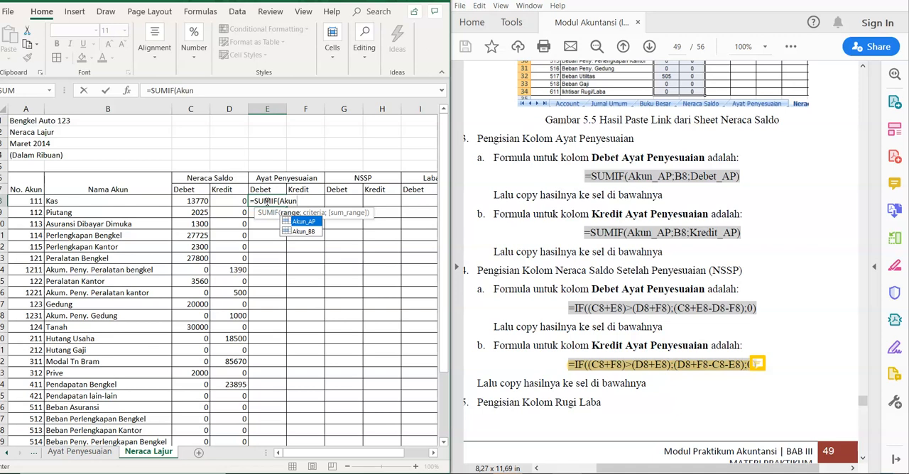
double_click(303, 220)
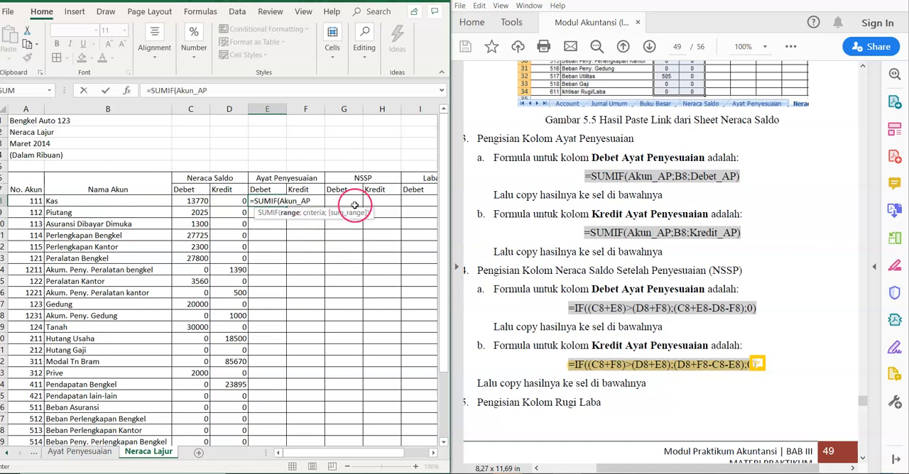
text(;B)
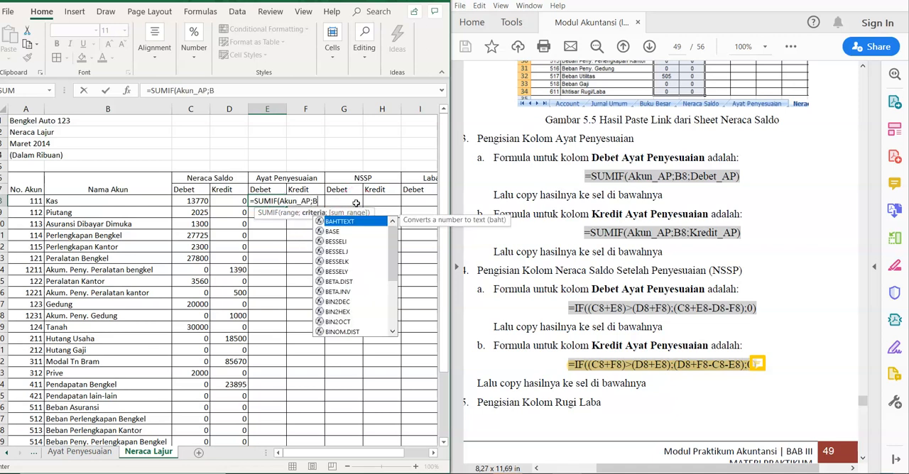
text(8;Debet)
click(359, 221)
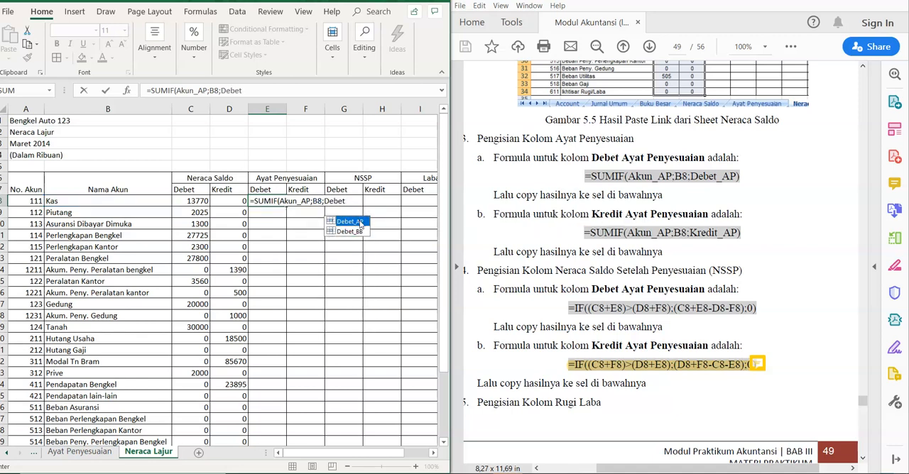
double_click(358, 221)
key(Return)
click(276, 200)
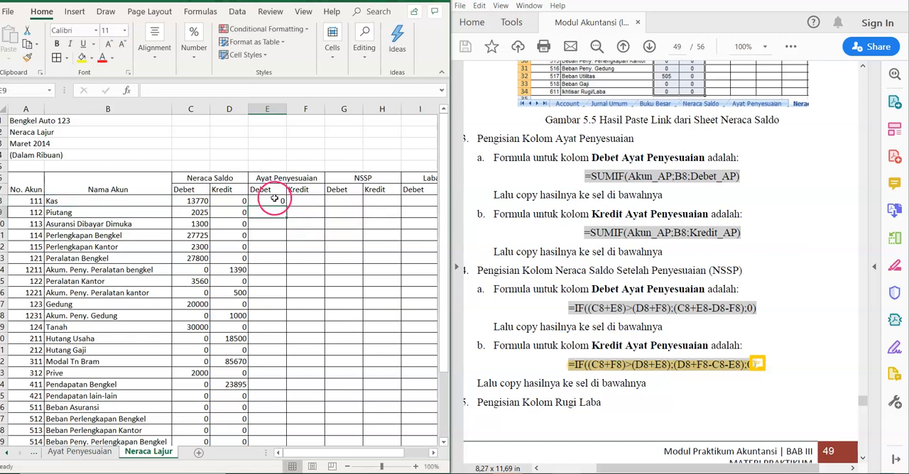
drag(284, 205, 276, 413)
Step: Enter =SUMIF(Akun_AP;B8;Kredit_AP) in F8 for the Ayat Penyesuaian Kredit column and fill it down to F34
click(301, 216)
key(Up)
key(Up)
key(Up)
key(Up)
key(Up)
key(Up)
key(Up)
key(Up)
key(Up)
key(Up)
key(Up)
key(Up)
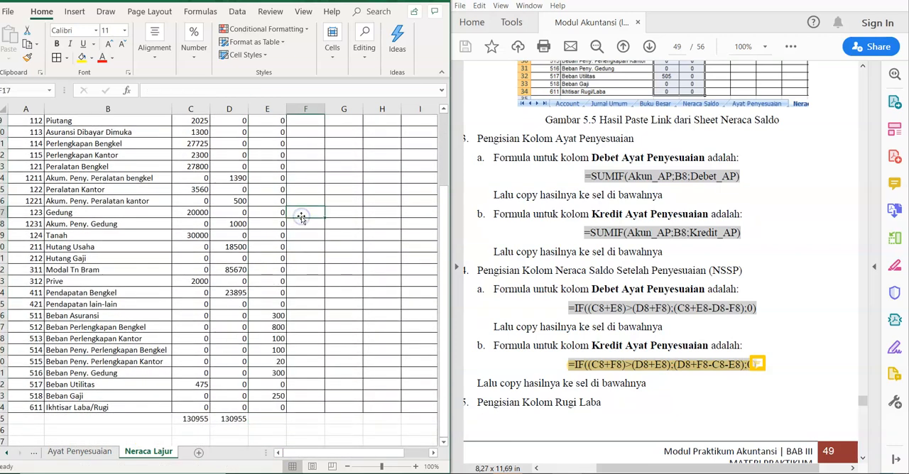
key(Up)
key(Up)
key(Up)
key(Up)
key(Down)
key(Down)
key(Down)
key(Down)
key(Down)
key(Down)
key(Down)
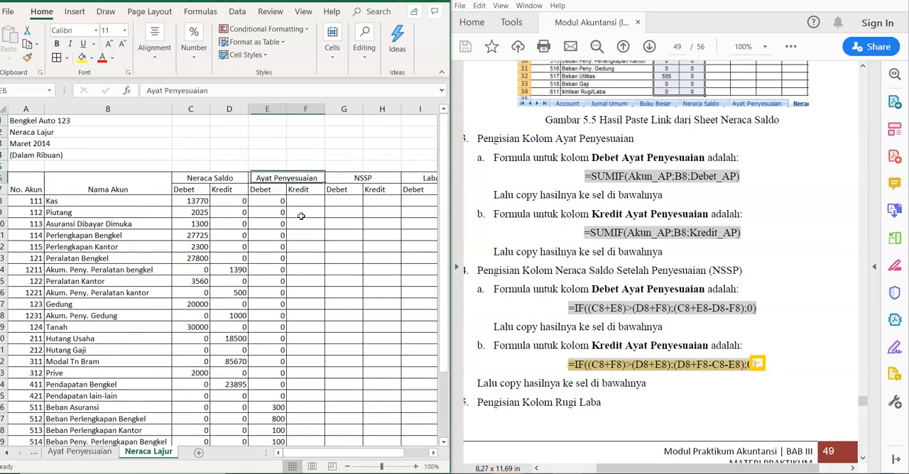
text(=)
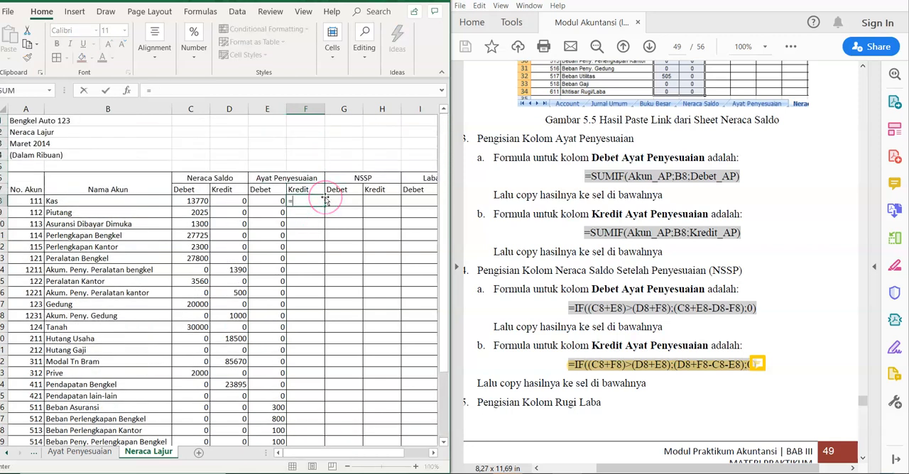
text(SUMIF)
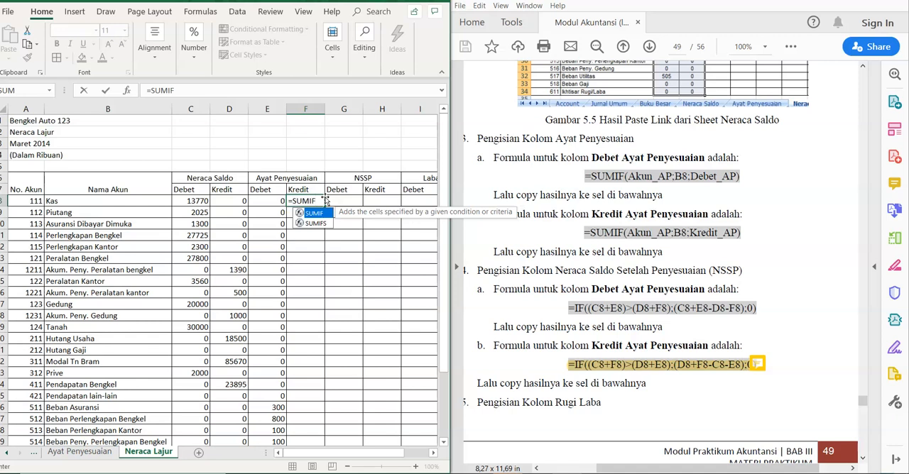
text((Akun)
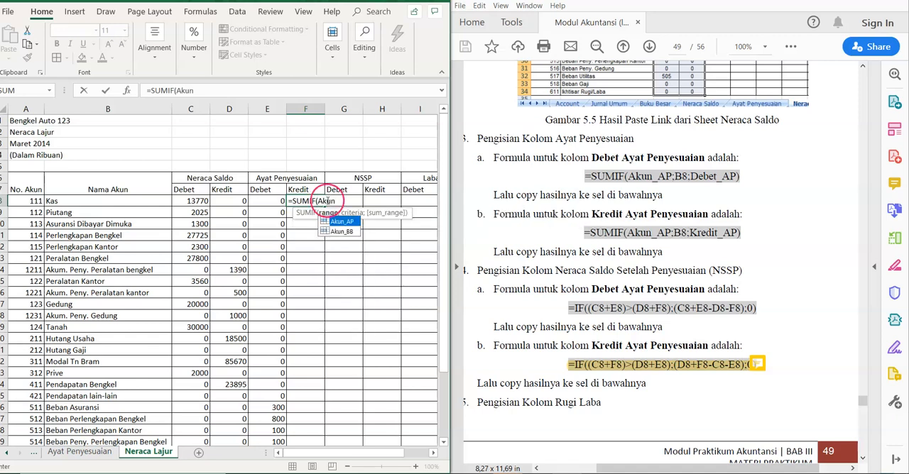
double_click(338, 222)
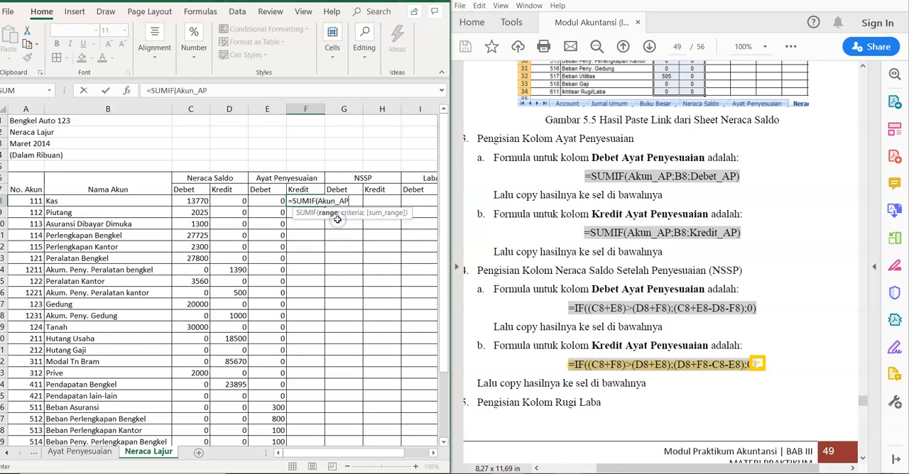
text(;B8;K)
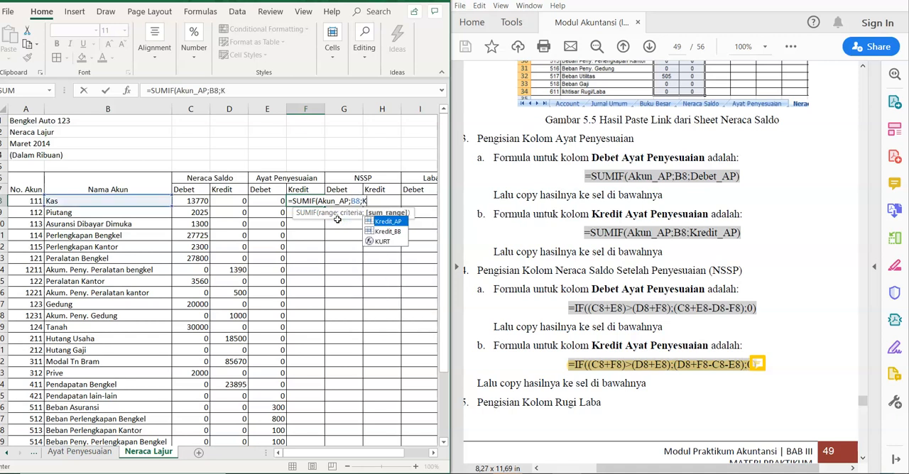
text(redit)
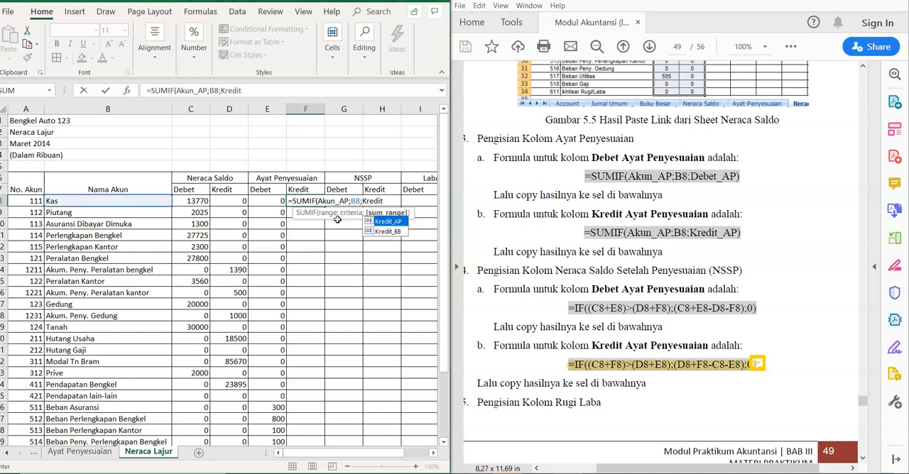
double_click(394, 221)
text())
key(Return)
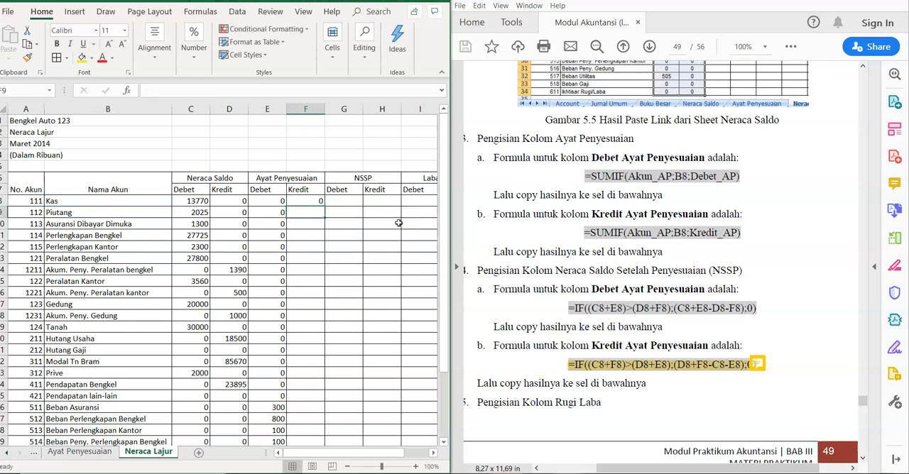
click(310, 201)
drag(324, 206, 315, 410)
Step: Total the Ayat Penyesuaian Debet and Kredit columns in row 35 by applying AutoSum to E8:F35
drag(443, 354, 445, 243)
drag(267, 201, 307, 416)
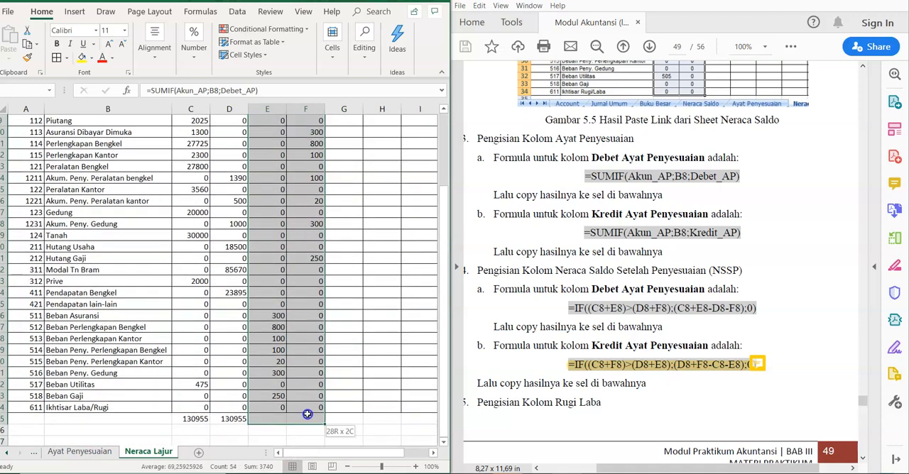
click(193, 10)
click(74, 30)
click(71, 47)
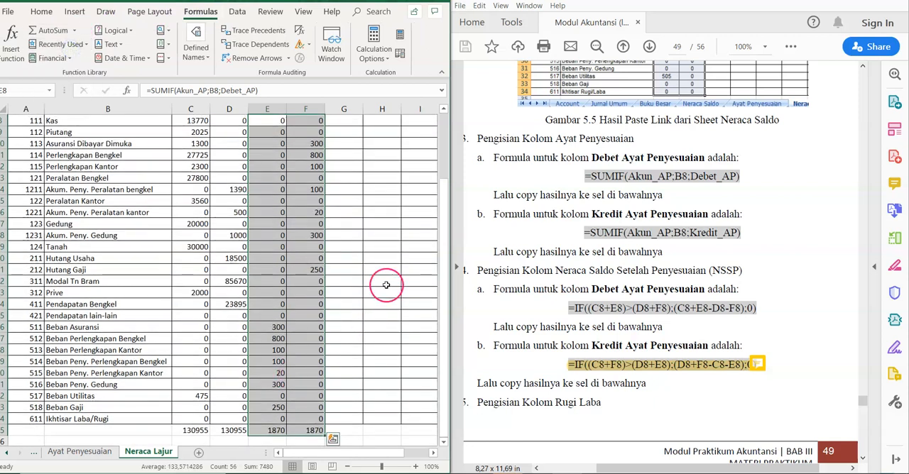
Step: Enter =IF((C8+E8)>(D8+F8);(C8+E8-D8-F8);) in G8 for the NSSP Debet column and fill it down to G34
click(344, 282)
key(Up)
key(Up)
key(Up)
key(Up)
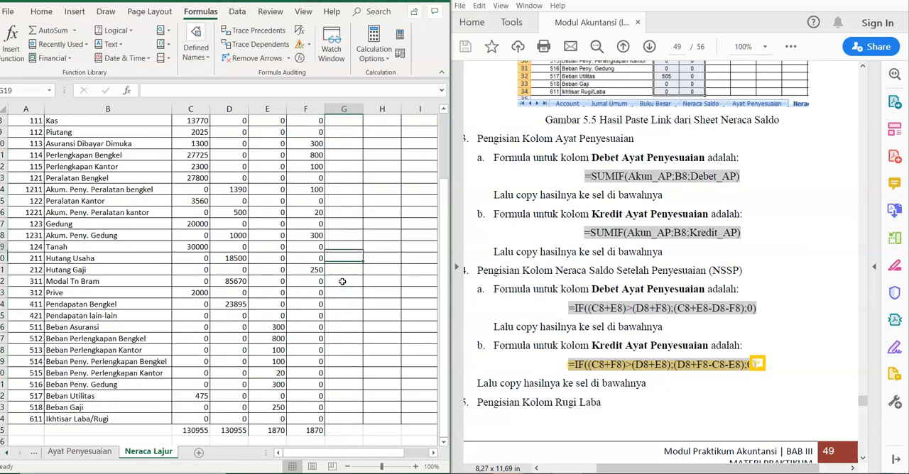
key(Up)
key(Up)
key(Up)
key(Up)
key(Up)
key(Up)
key(Up)
key(Up)
key(Up)
key(Up)
key(Up)
key(Up)
key(Up)
key(Up)
key(Up)
key(Up)
key(Up)
key(Down)
key(Down)
key(Down)
key(Down)
key(Down)
key(Down)
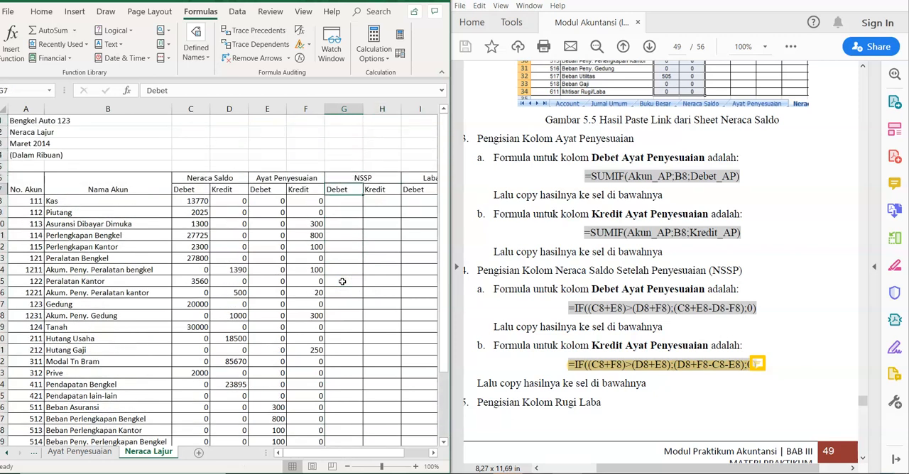
click(349, 203)
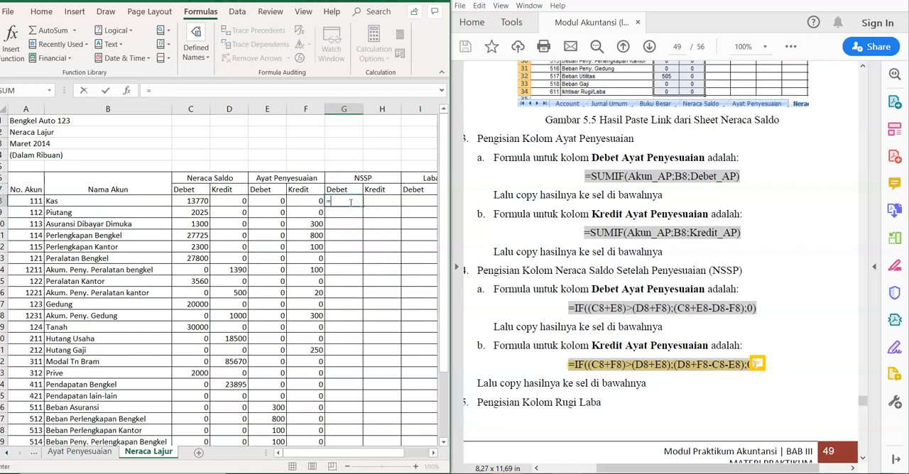
text(=IF)
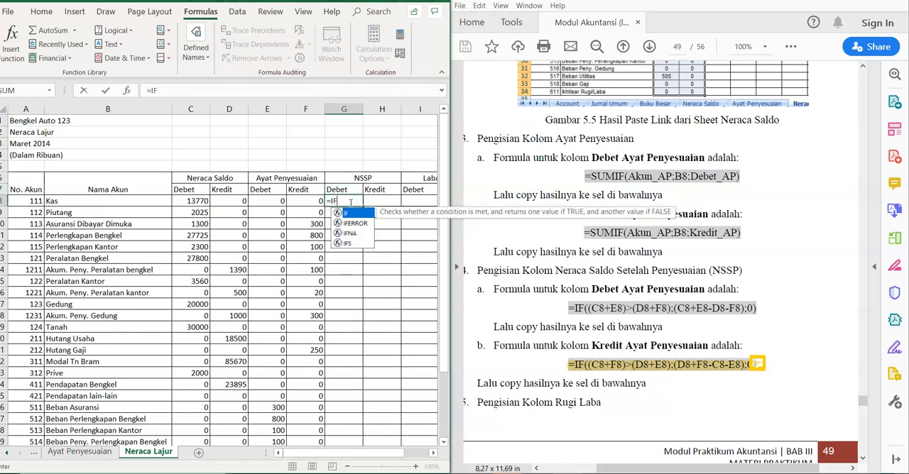
text(((C8+)
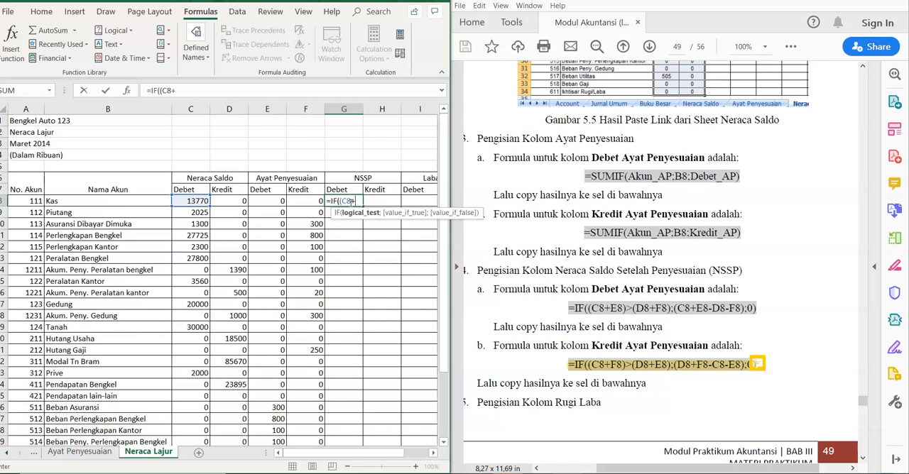
text(E8)
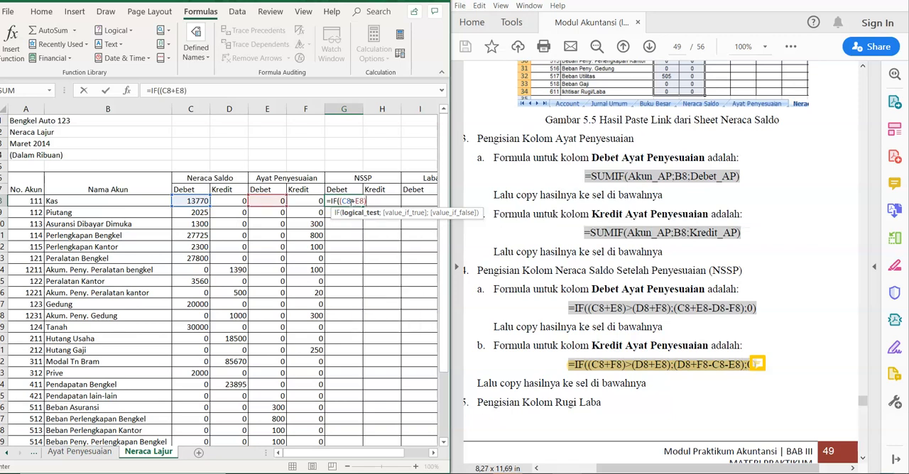
text()>(D8)
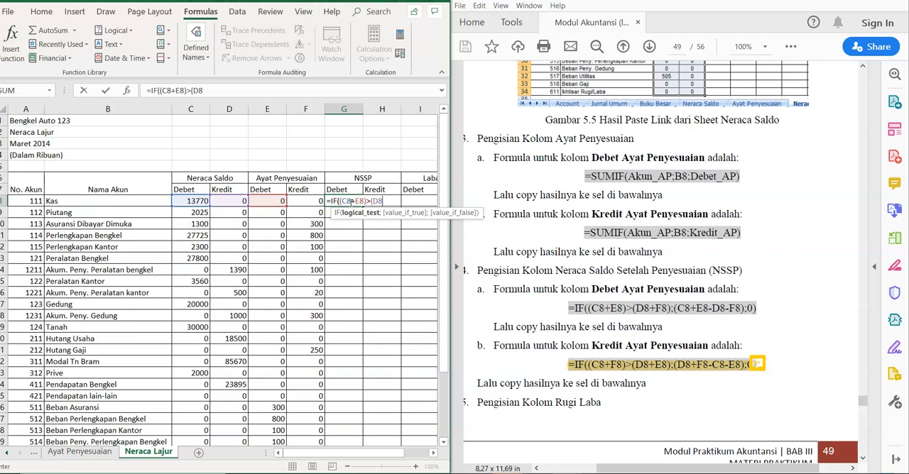
text(+F8)
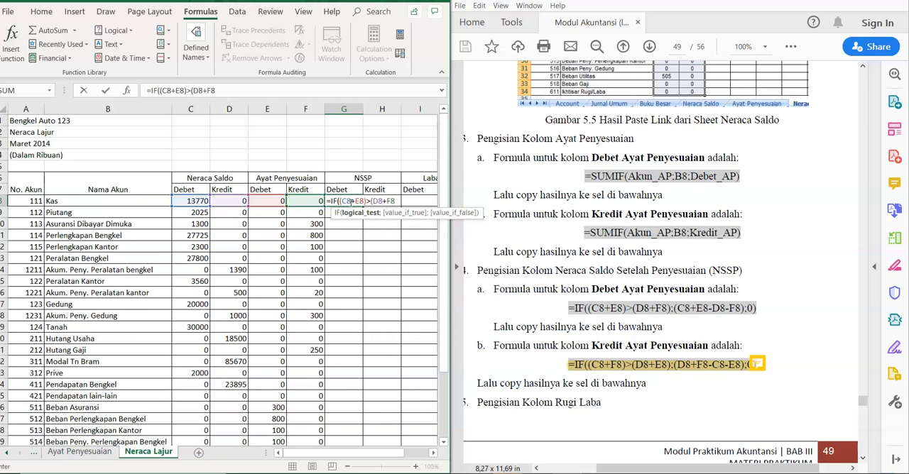
text();)
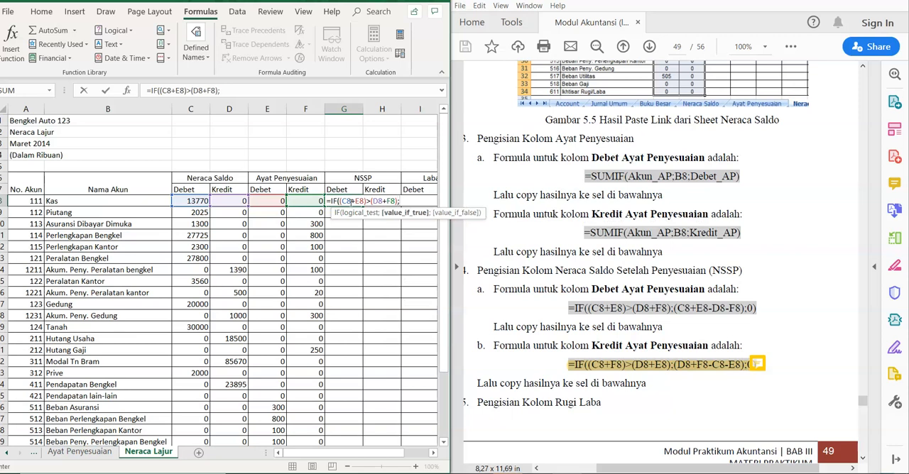
text((C8+E8)
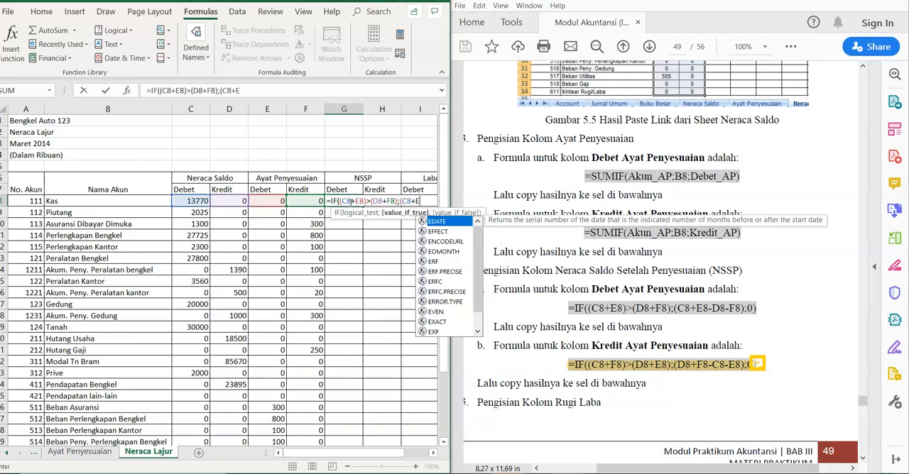
text(-D8)
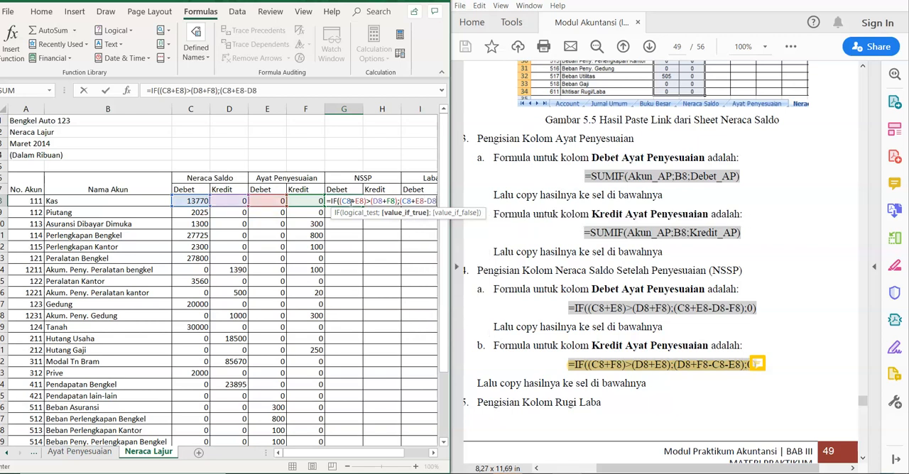
text(-F8)
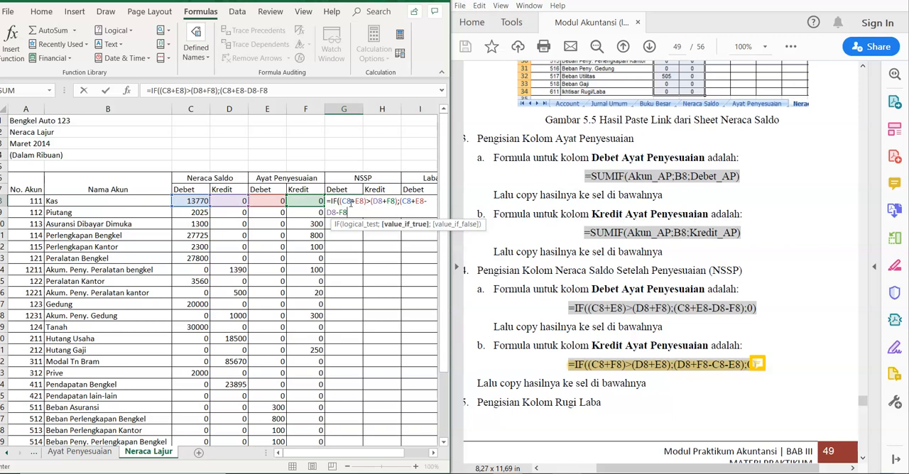
text();)
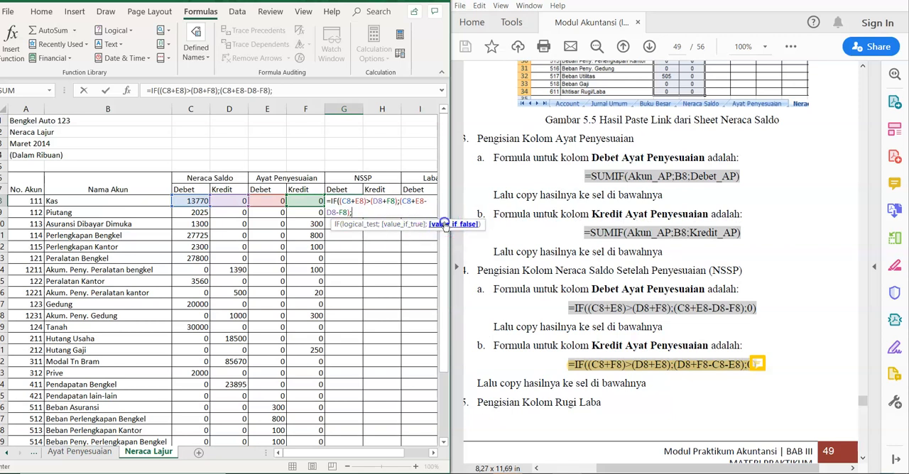
text())
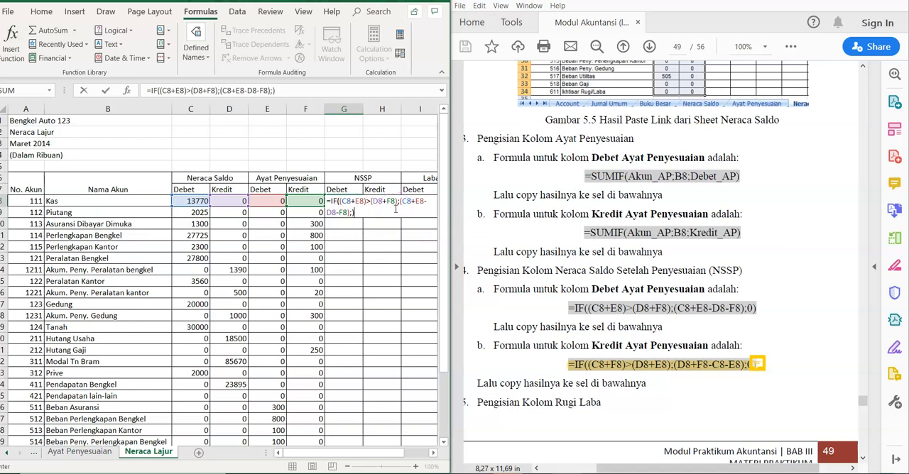
key(Return)
click(343, 200)
drag(362, 202, 362, 408)
Step: Select H8 in the NSSP Kredit column and read the note attached to the module's Kredit formula
click(385, 224)
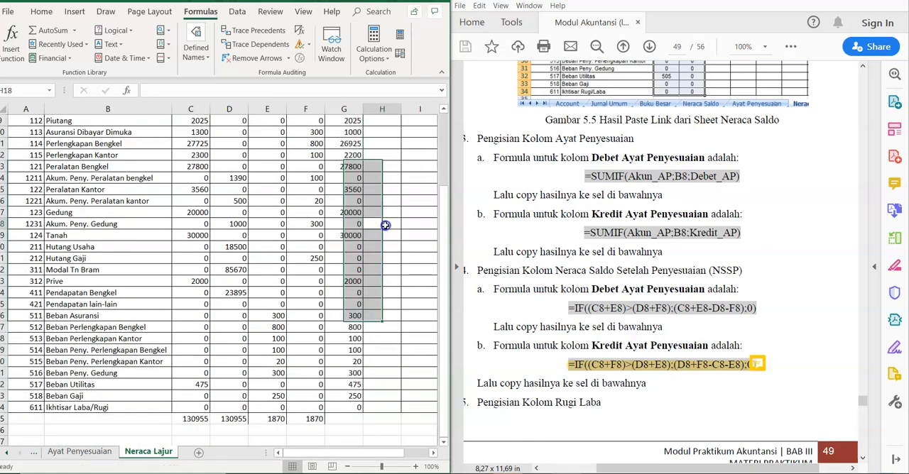
key(Up)
key(Up)
key(Up)
key(Up)
key(Up)
key(Up)
key(Up)
key(Up)
key(Up)
key(Up)
key(Up)
key(Up)
key(Up)
key(Up)
key(Up)
key(Up)
key(Up)
key(Down)
key(Down)
key(Down)
key(Down)
key(Down)
key(Down)
key(Down)
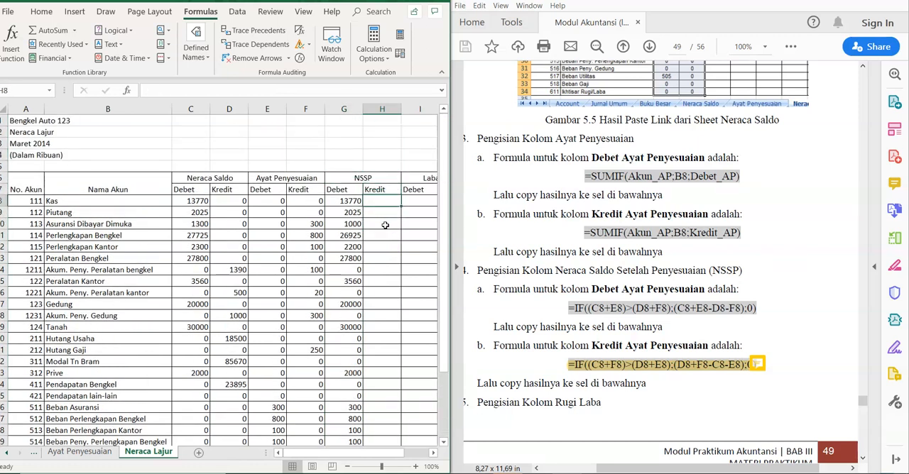
mouse_move(758, 365)
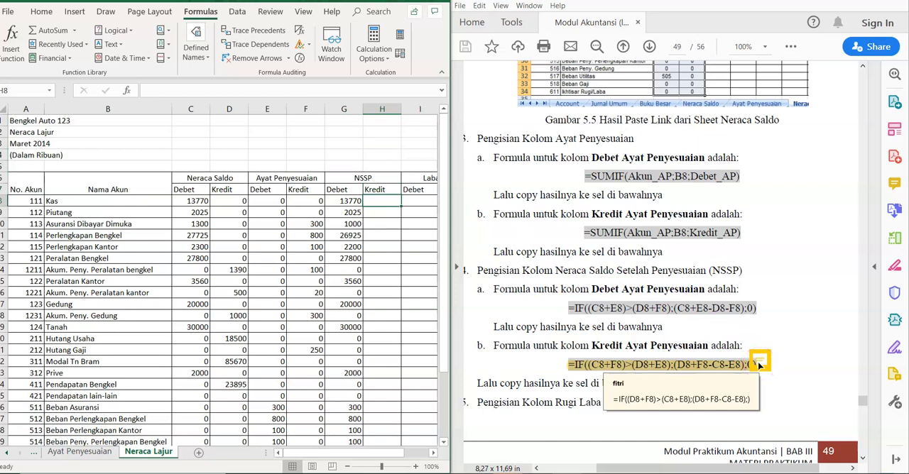
Step: Open the note attached to the module's NSSP Kredit formula to check the corrected IF formula
click(760, 362)
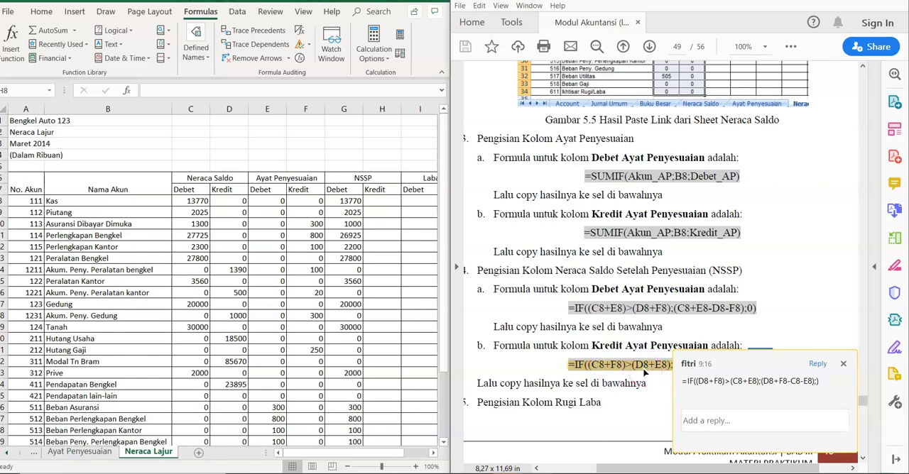
drag(686, 383, 843, 390)
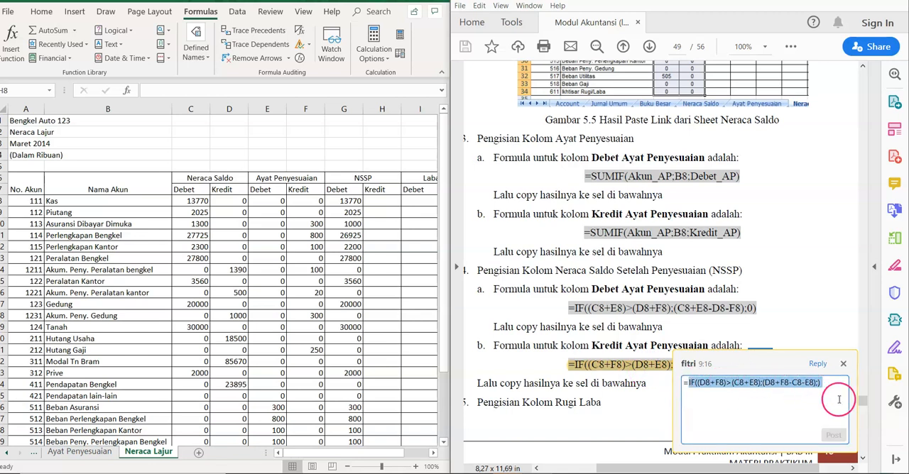
click(708, 423)
click(643, 422)
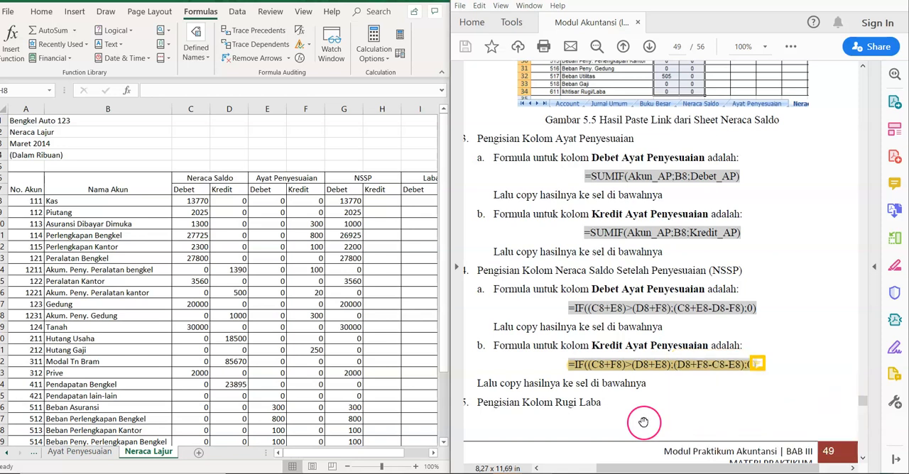
click(759, 365)
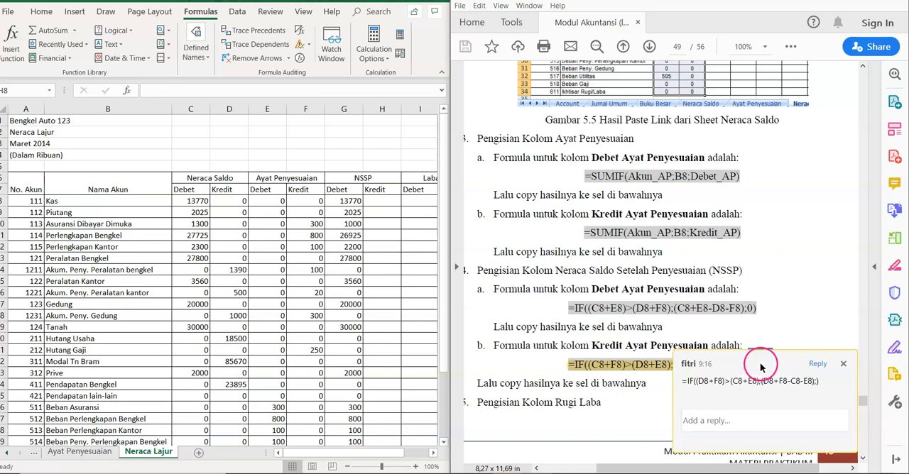
Step: Enter =IF((D8+F8)>(C8+E8);(D8+F8-C8-E8);) in H8 for the NSSP Kredit column and fill it down to H34
click(384, 202)
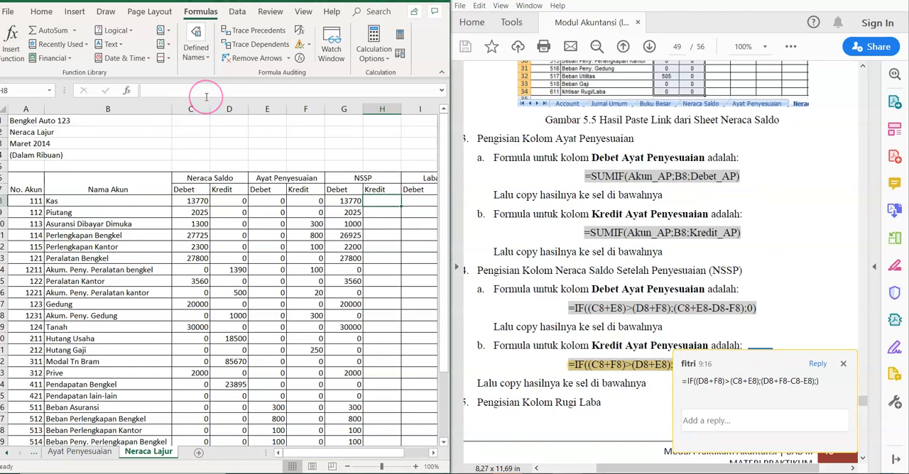
text(=IF)
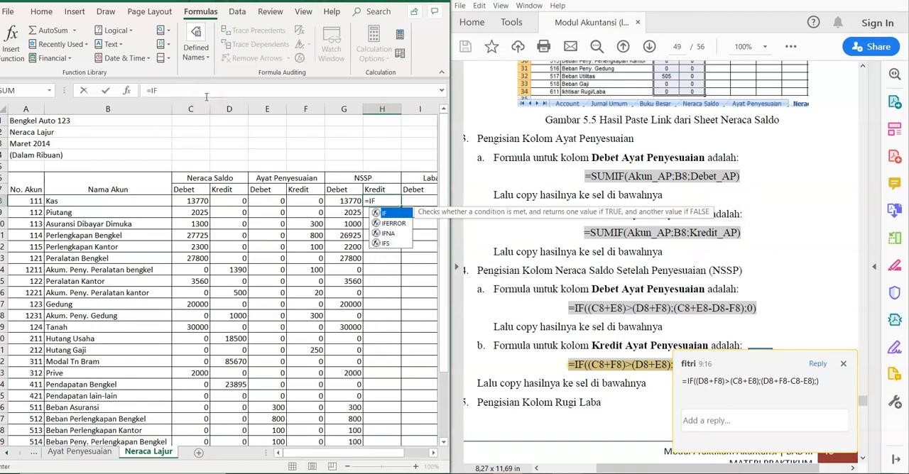
text((()
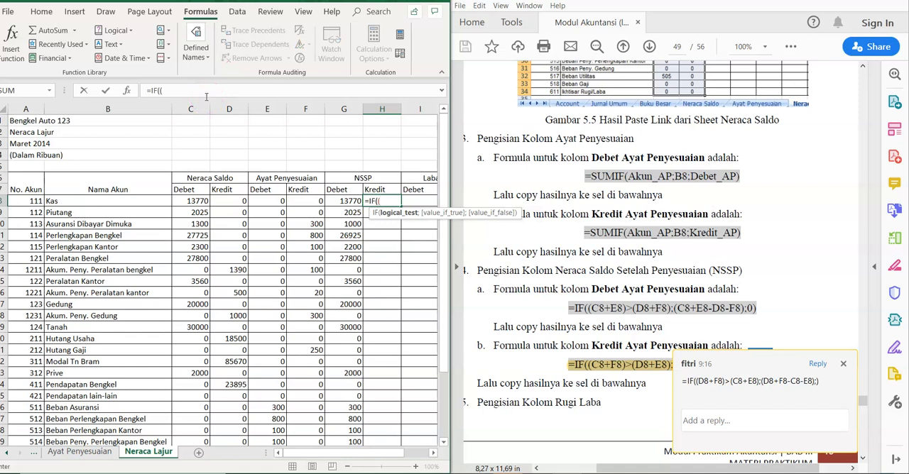
text(D)
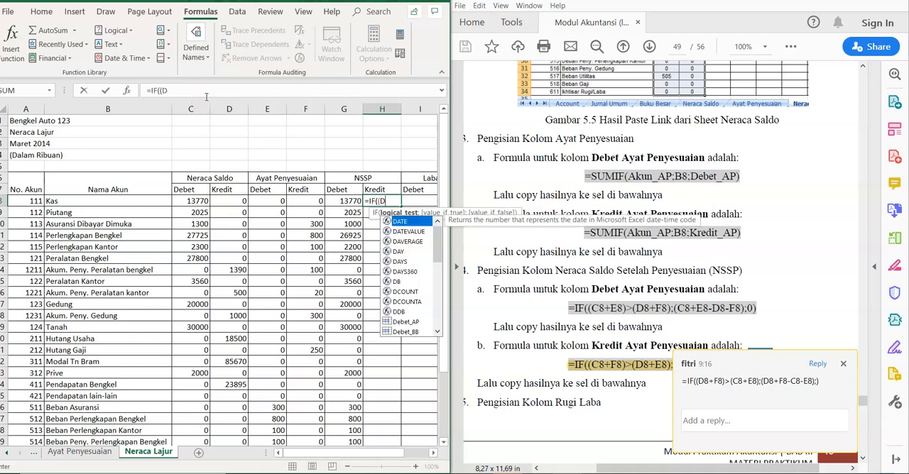
text(8+F8)
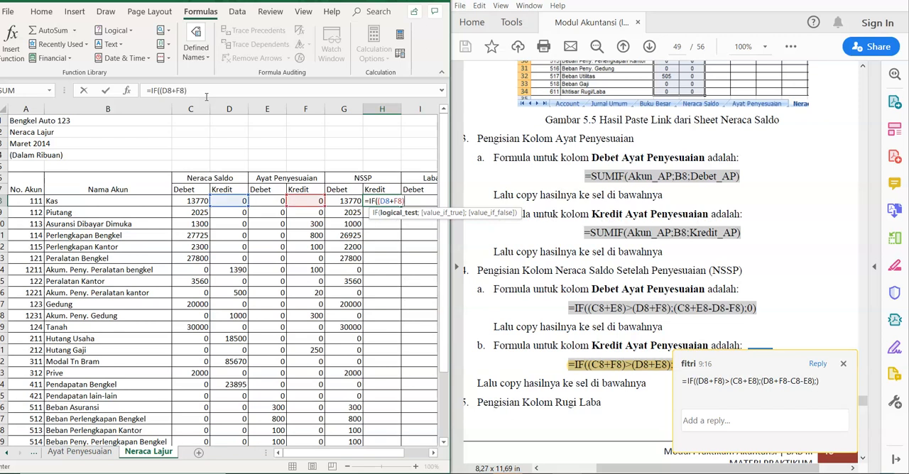
text()>(C8)
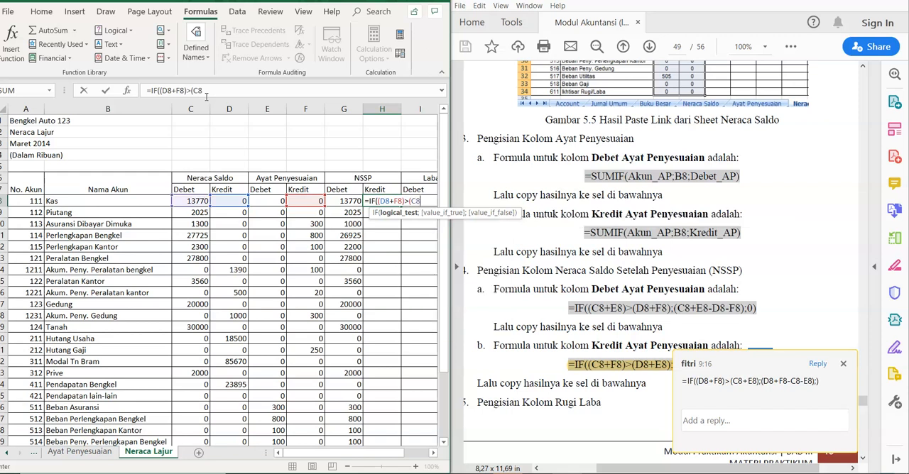
text(+E8)
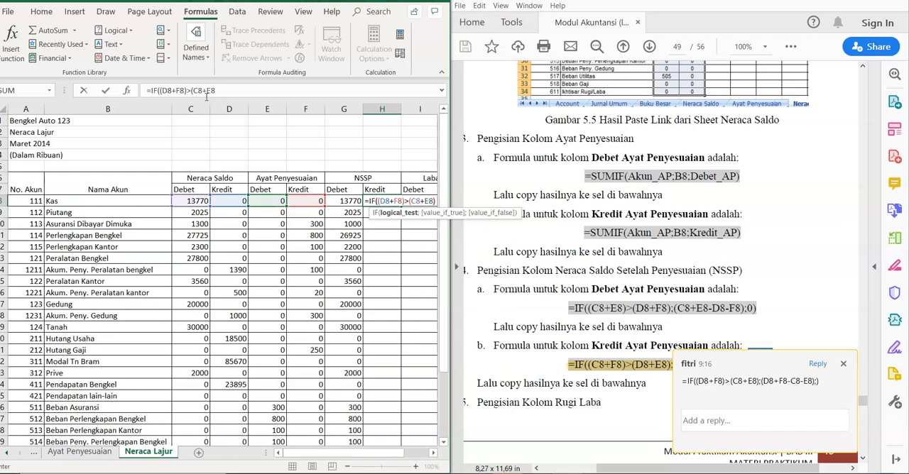
text();)
text(D8+F8-C8-E8)
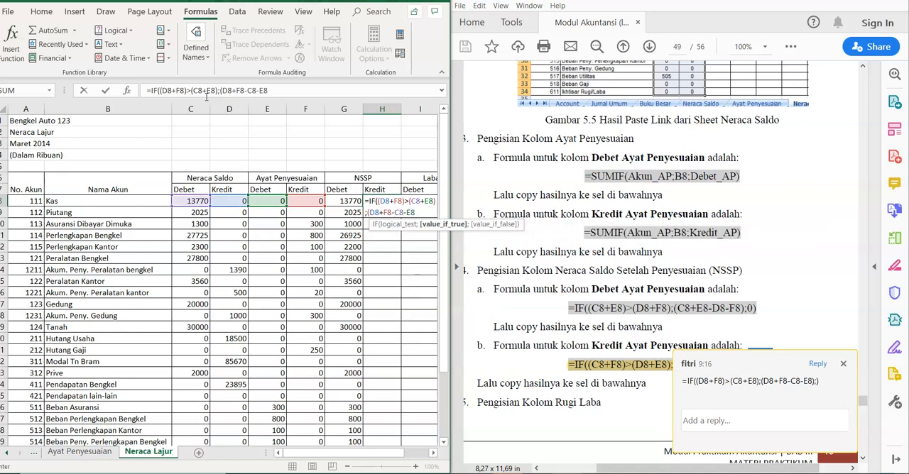
text();)
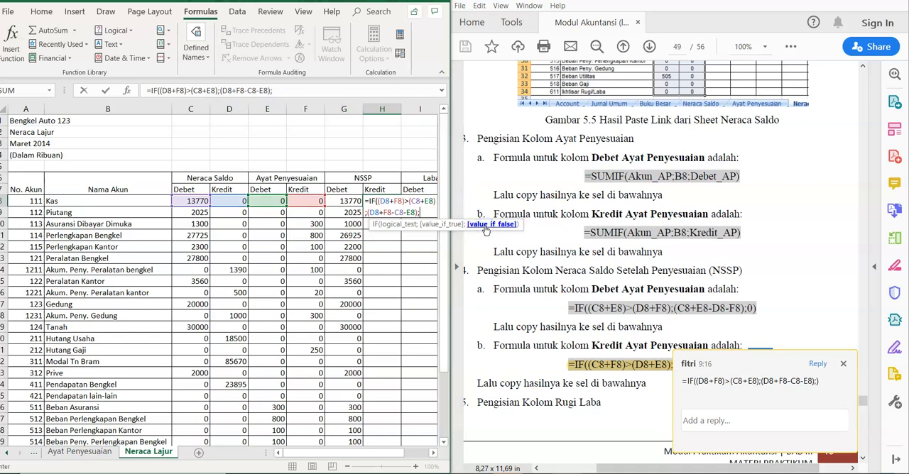
text())
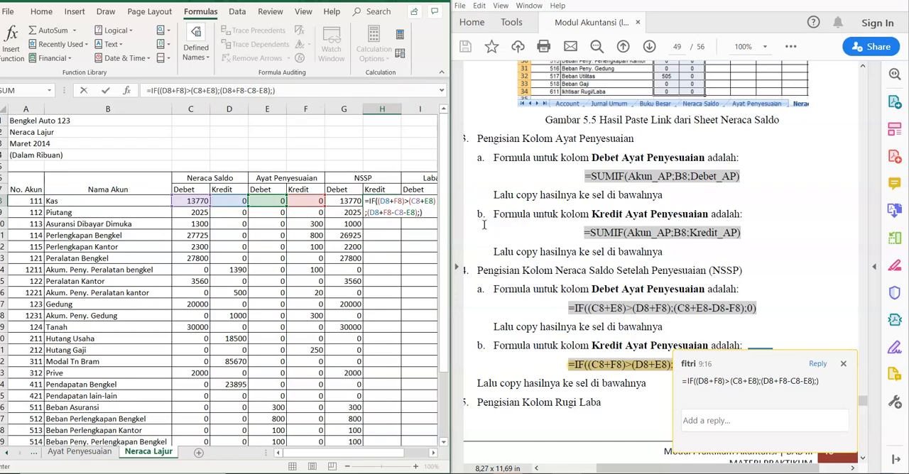
key(Return)
click(386, 203)
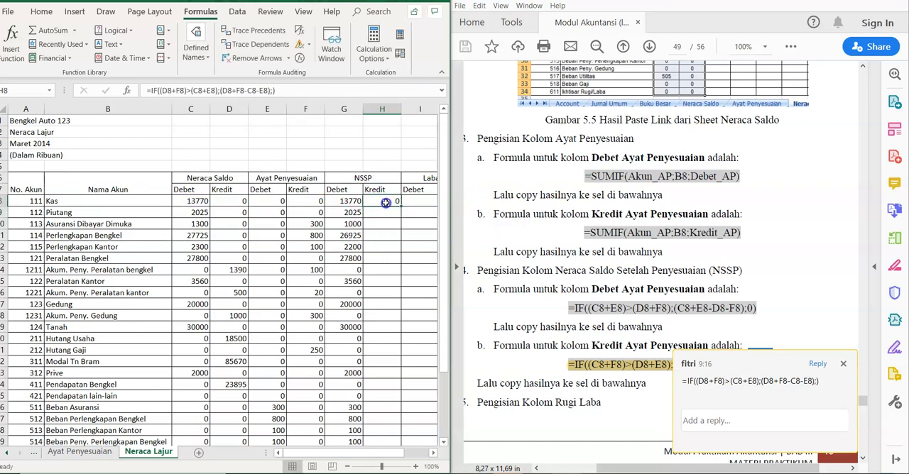
mouse_move(400, 205)
mouse_down()
mouse_move(406, 437)
mouse_move(393, 410)
mouse_up()
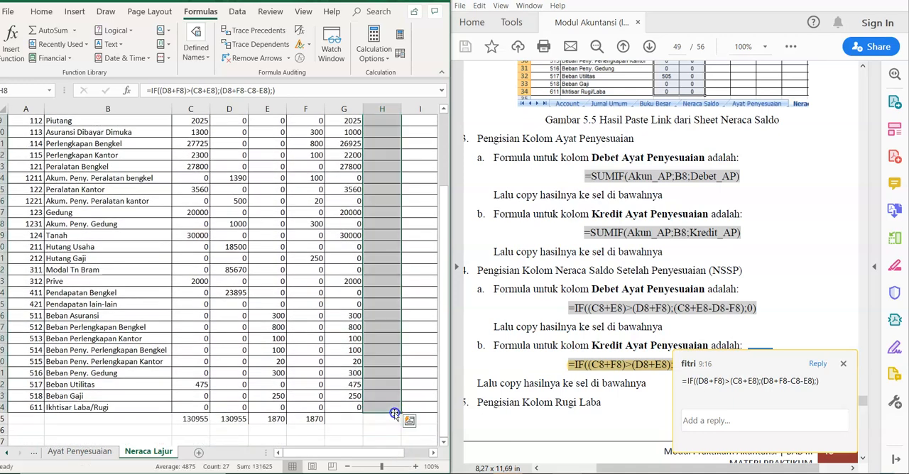
scroll(443, 408, up, 3)
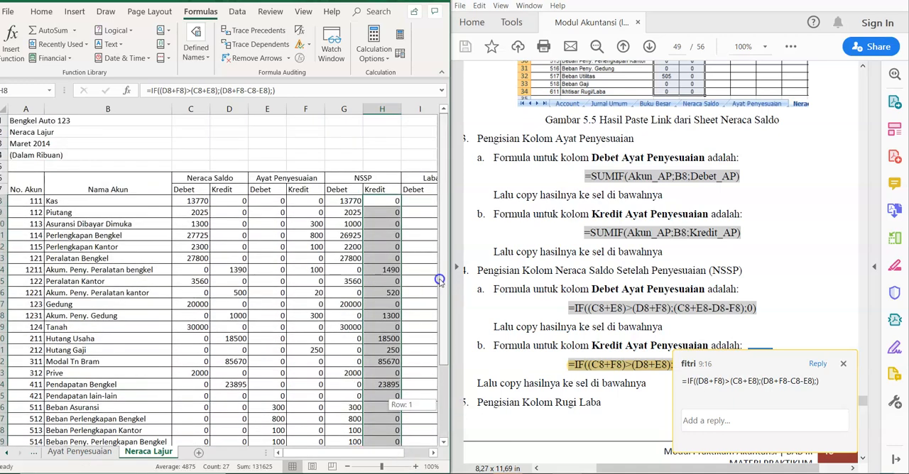
Step: Total the NSSP Debet and Kredit columns in row 35 by applying AutoSum to G8:H35
drag(349, 204, 381, 422)
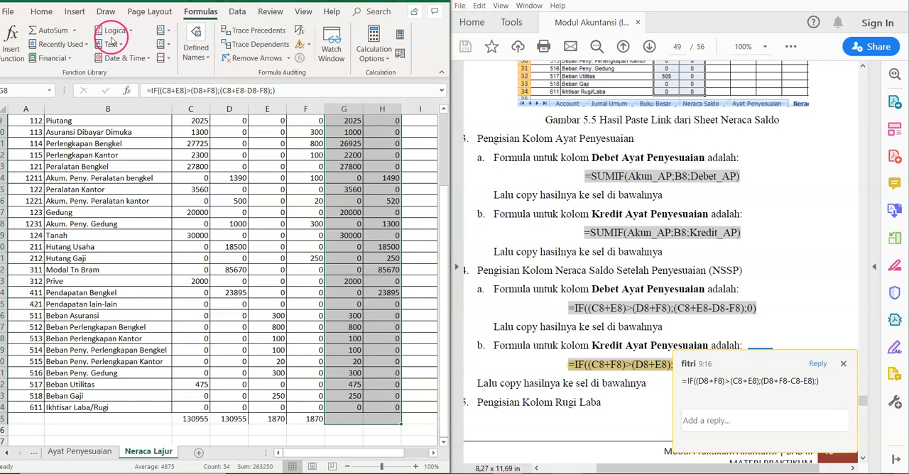
click(74, 30)
click(71, 35)
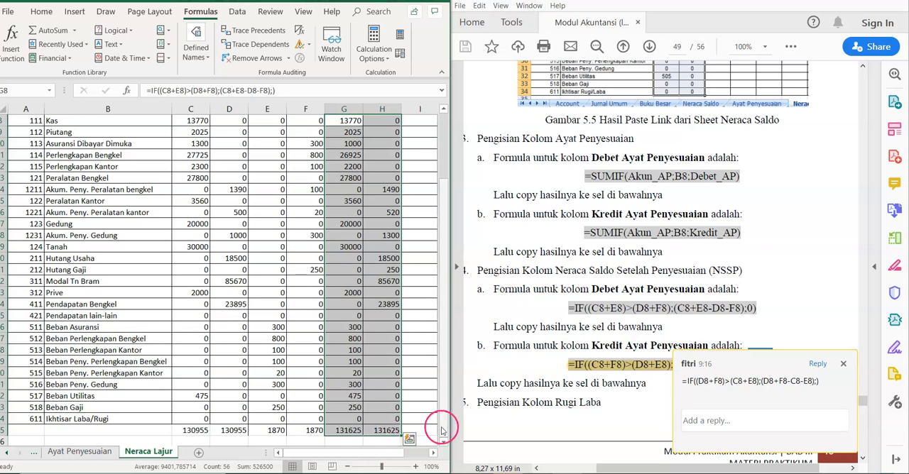
scroll(438, 336, up, 3)
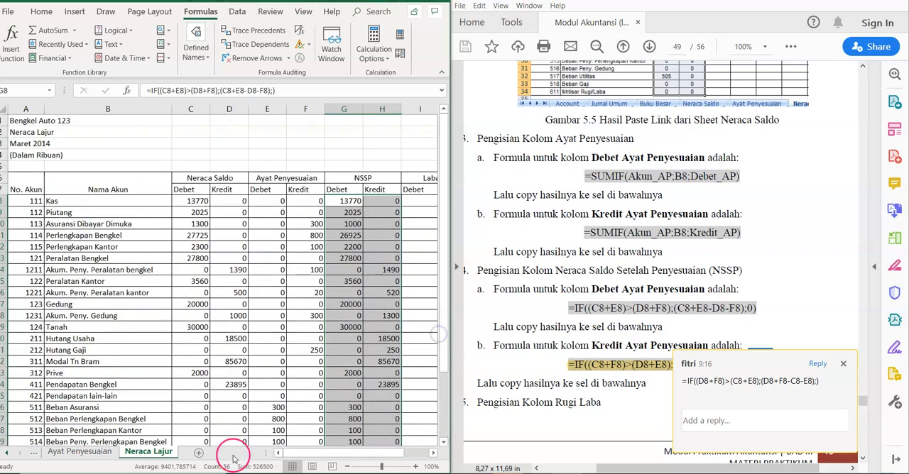
Step: Close the formula note and find the instructions for the Rugi Laba columns on page 50 of the module
drag(299, 455, 338, 456)
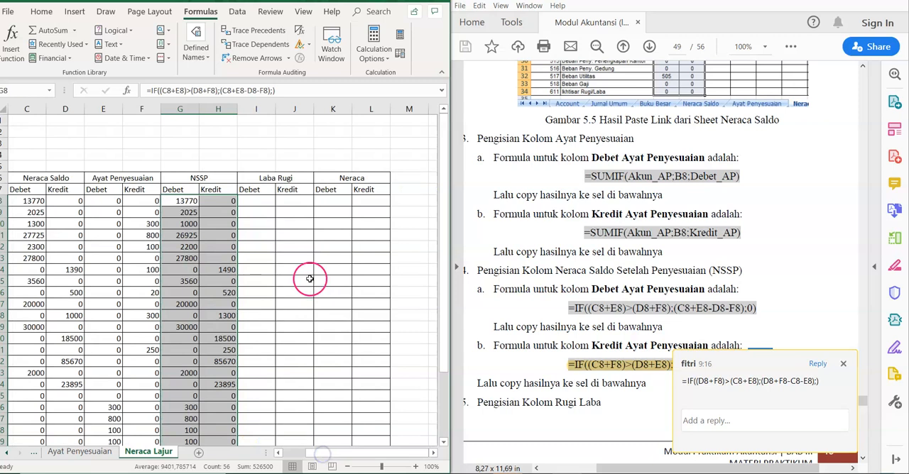
click(260, 191)
click(298, 193)
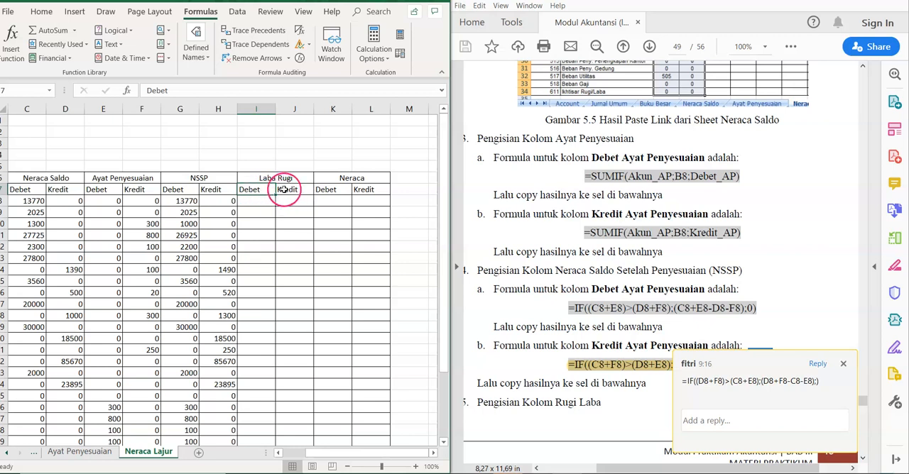
click(614, 296)
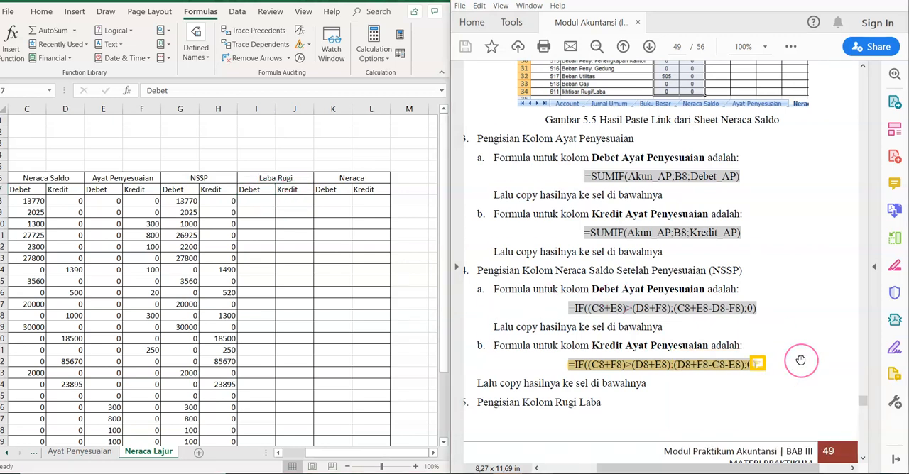
scroll(800, 360, down, 10)
scroll(800, 360, down, 3)
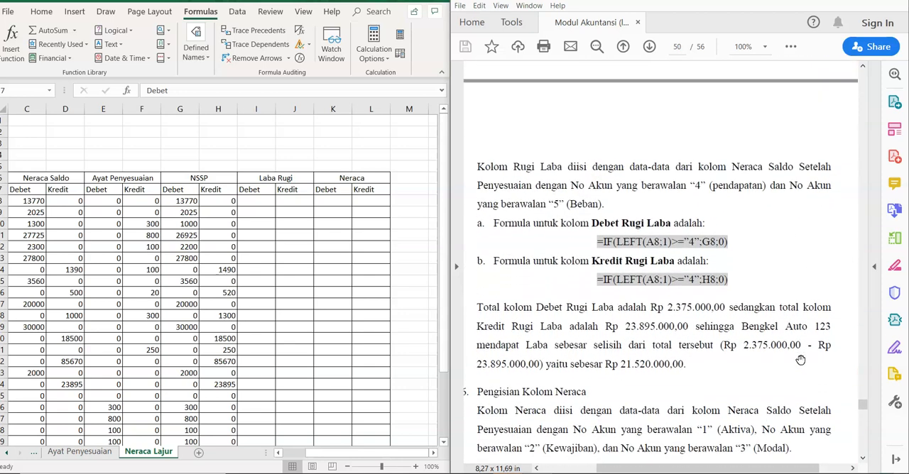
scroll(800, 360, down, 1)
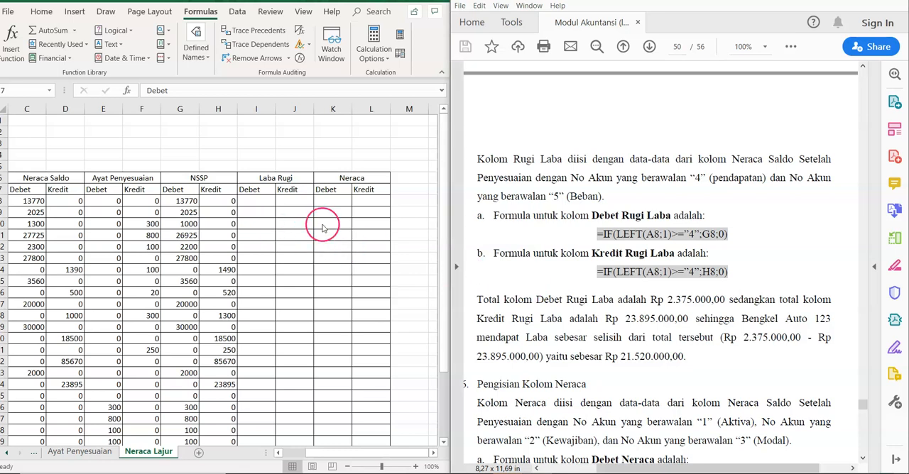
Step: Enter =IF(LEFT(A8;1)>="4";G8;0) in I8 for the Laba Rugi Debet column and fill it down to I34
click(260, 191)
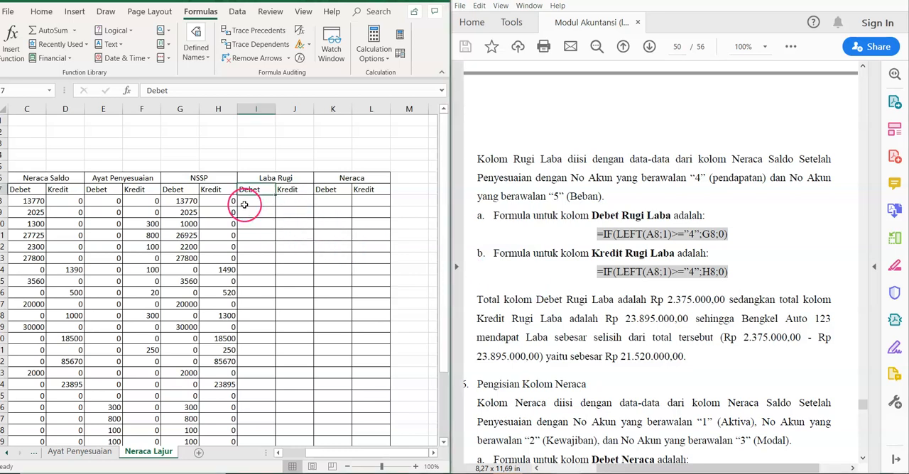
click(263, 200)
text(=I)
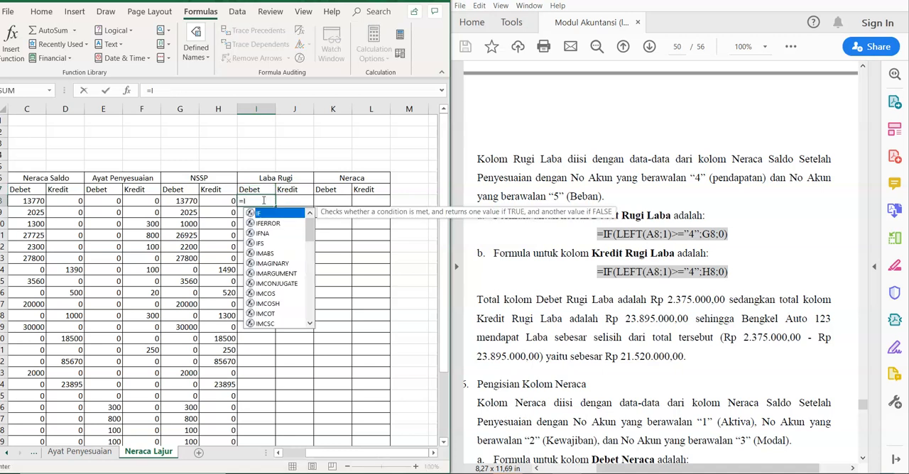
text(F()
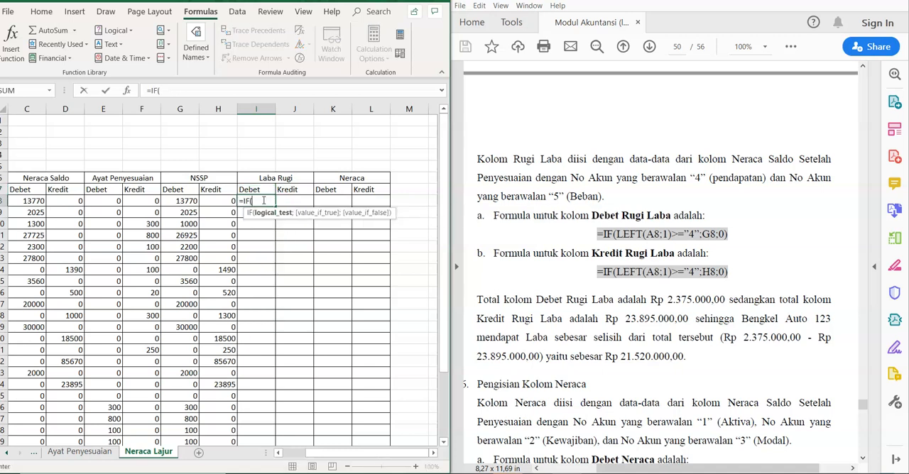
text(LEFT(A8)
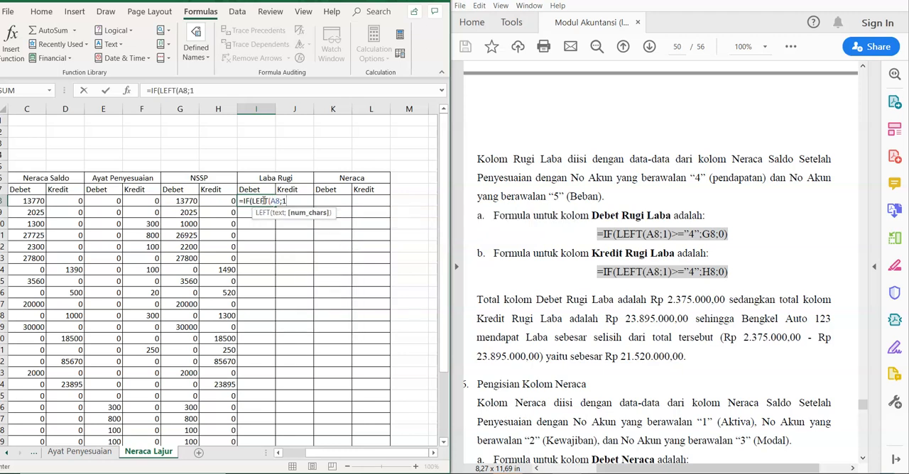
text(;1)
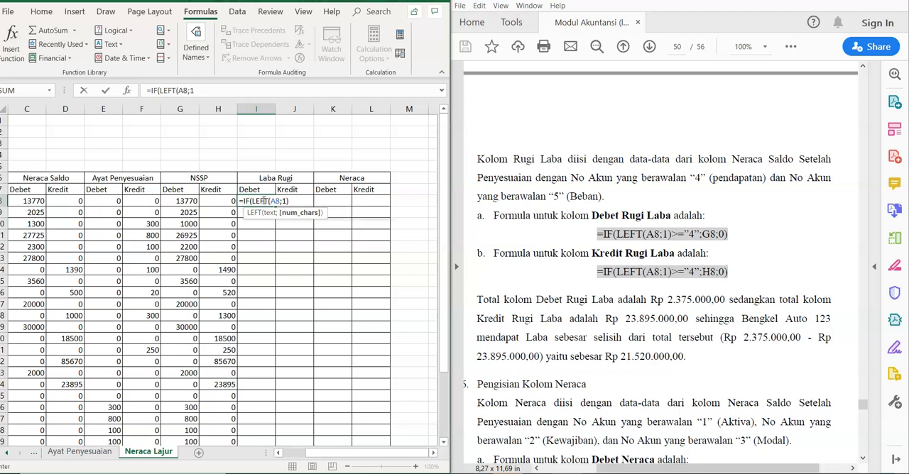
text()>="4)
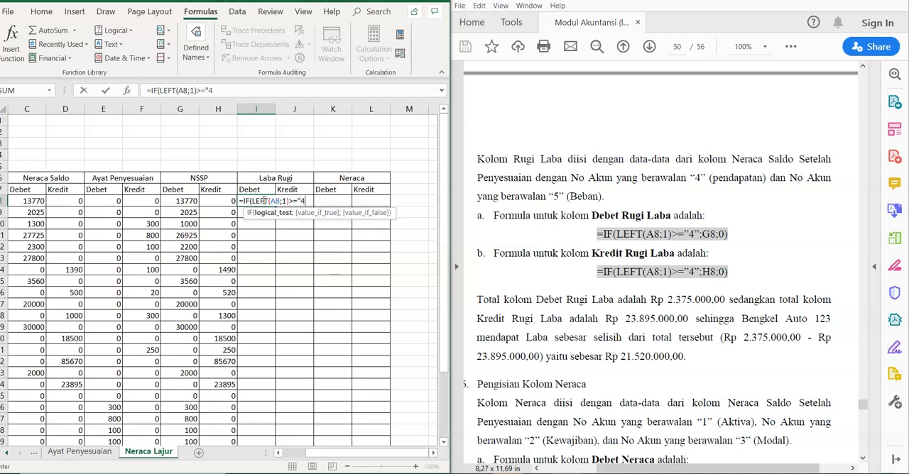
text(";)
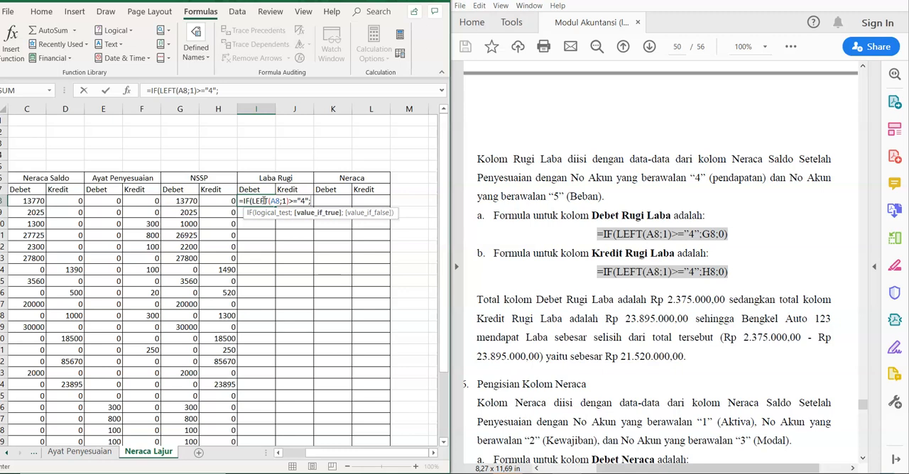
text(G8;)
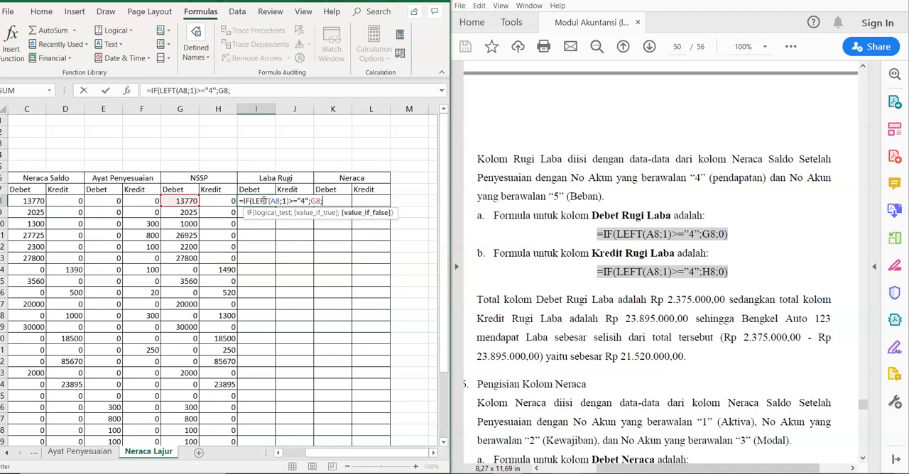
text(0))
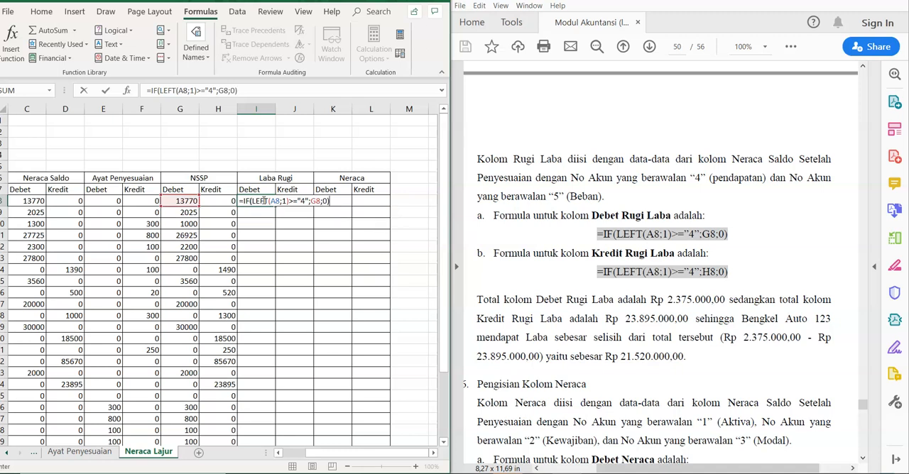
key(Return)
click(271, 202)
drag(276, 205, 288, 411)
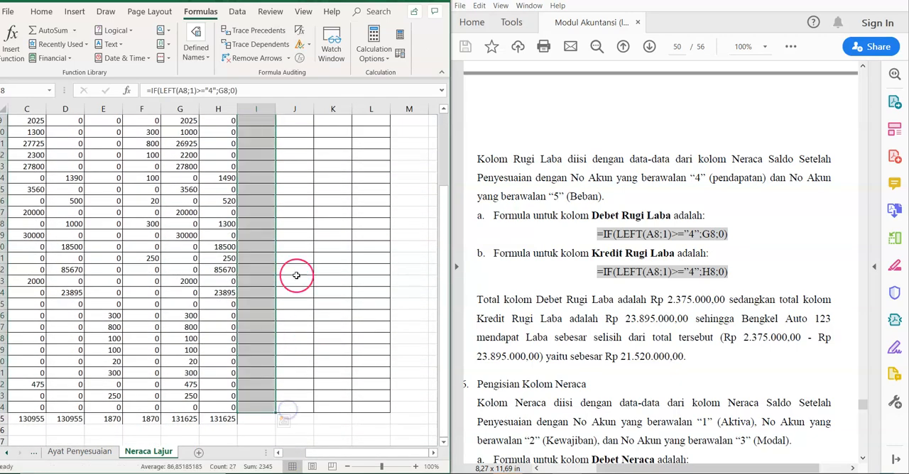
Step: Enter =IF(LEFT(A8;1)>="4";H8;) in J8 for the Laba Rugi Kredit column and fill it down to J34
click(296, 183)
key(Up)
key(Up)
key(Up)
key(Up)
key(Up)
key(Up)
key(Up)
key(Up)
key(Up)
key(Up)
key(Up)
key(Up)
key(Up)
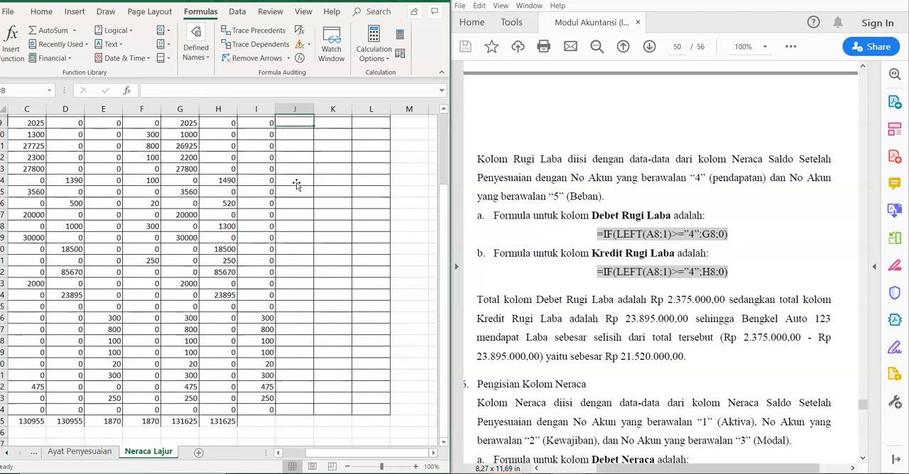
key(Down)
key(Down)
key(Down)
key(Down)
key(Down)
key(Down)
key(Down)
click(291, 201)
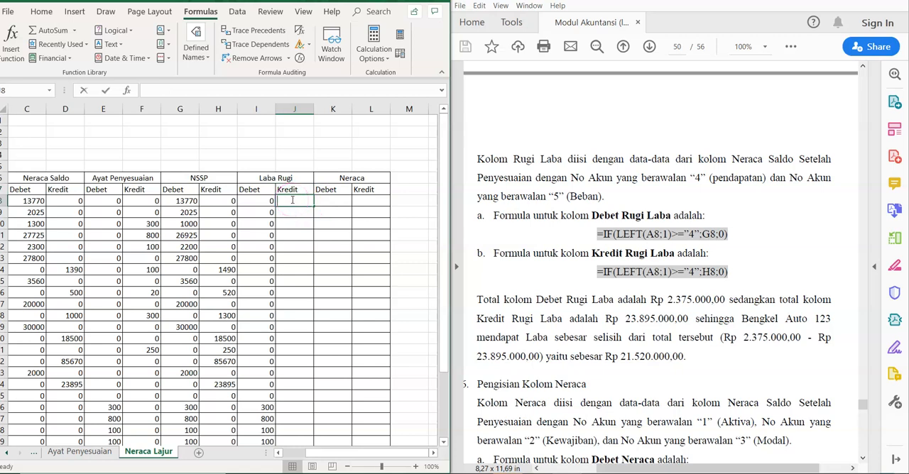
text(=)
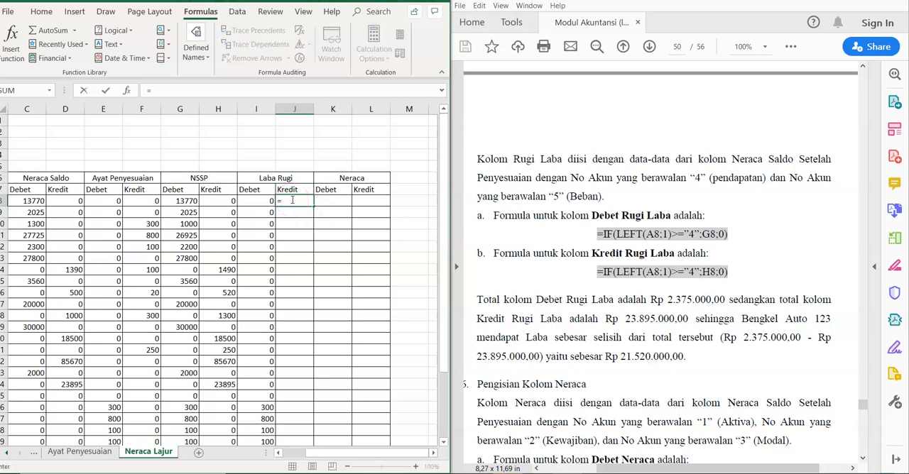
text(IF()
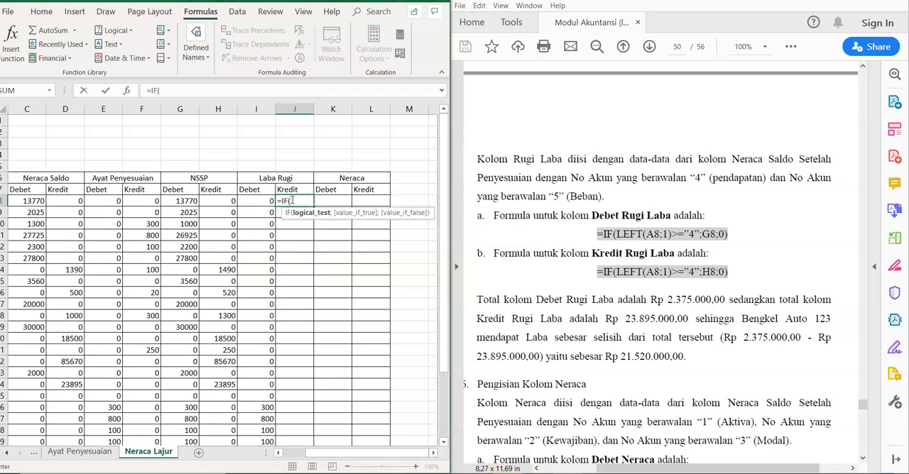
text(LEFT)
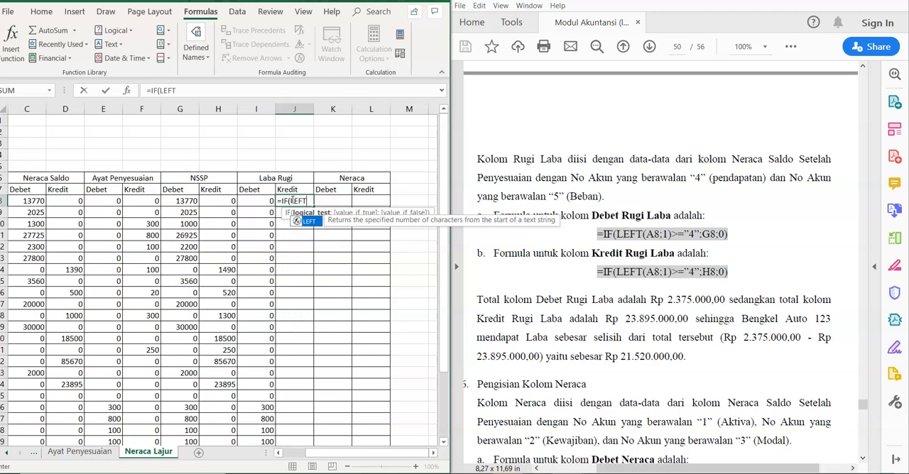
text((A8)
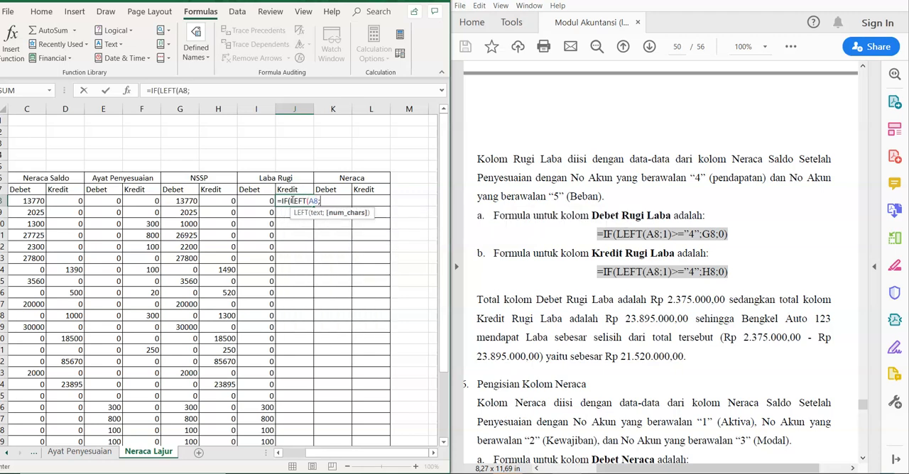
text(;1)>="4)
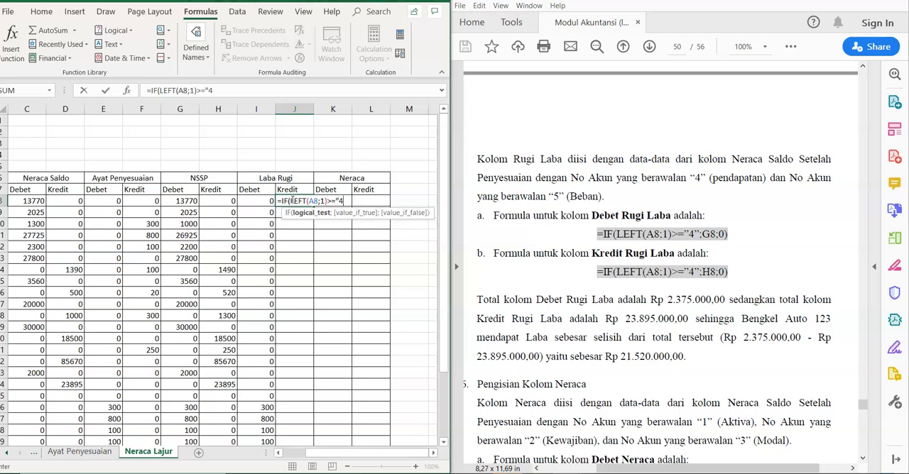
text(";H8)
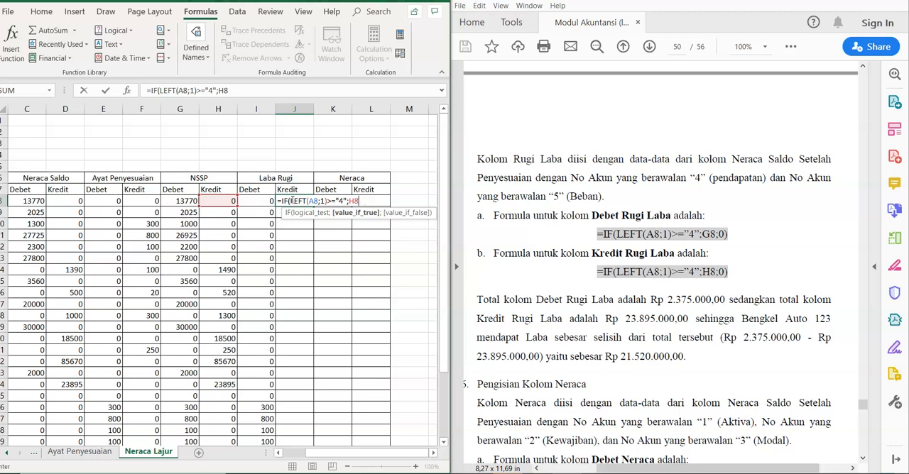
text(;)
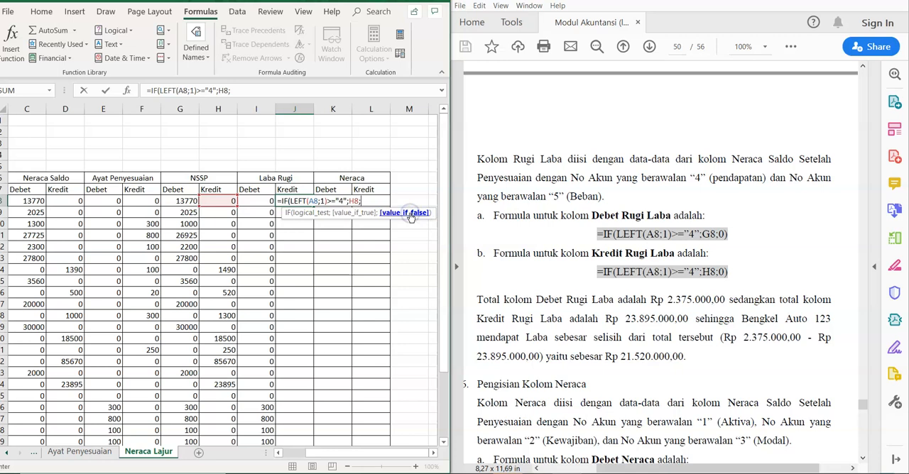
text())
key(Return)
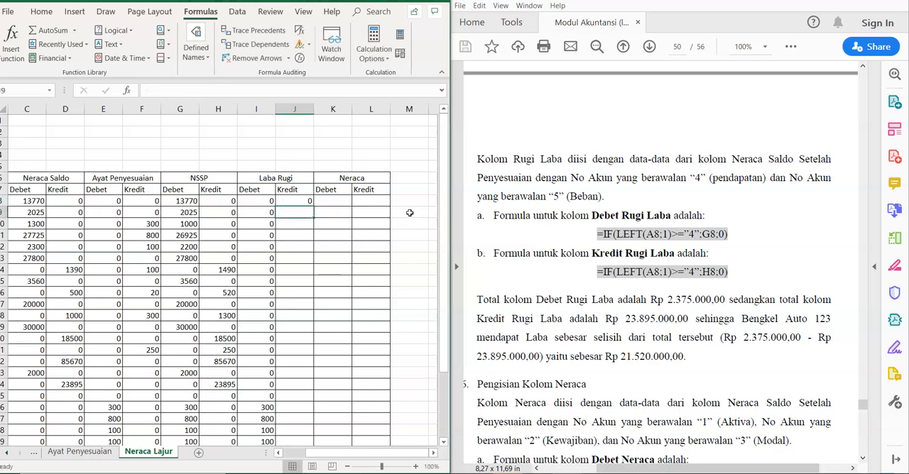
click(292, 201)
drag(313, 205, 301, 413)
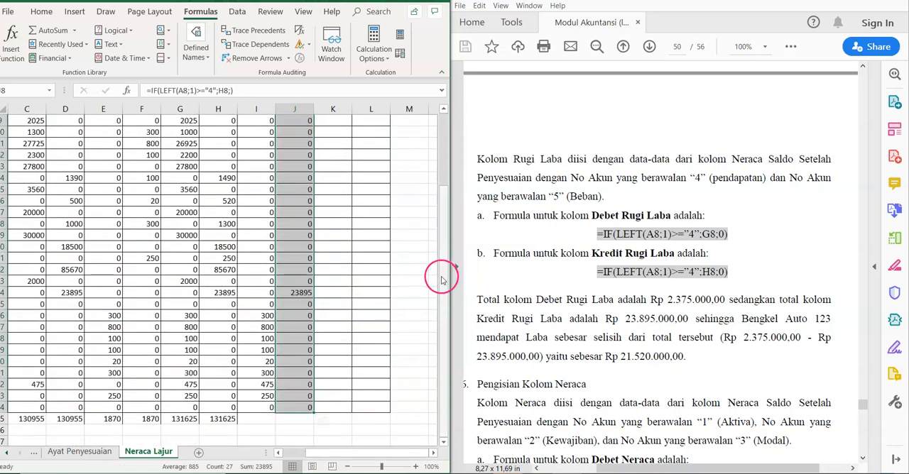
drag(440, 281, 442, 320)
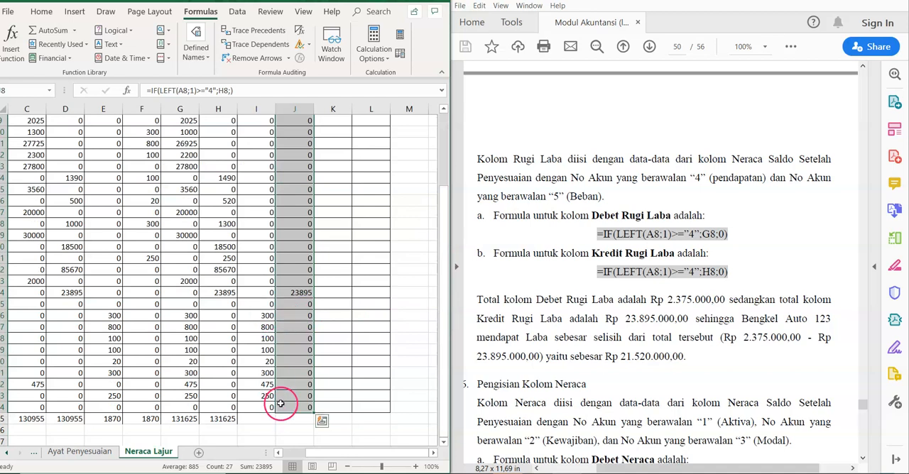
mouse_move(307, 453)
mouse_down()
mouse_move(282, 452)
mouse_move(312, 452)
mouse_up()
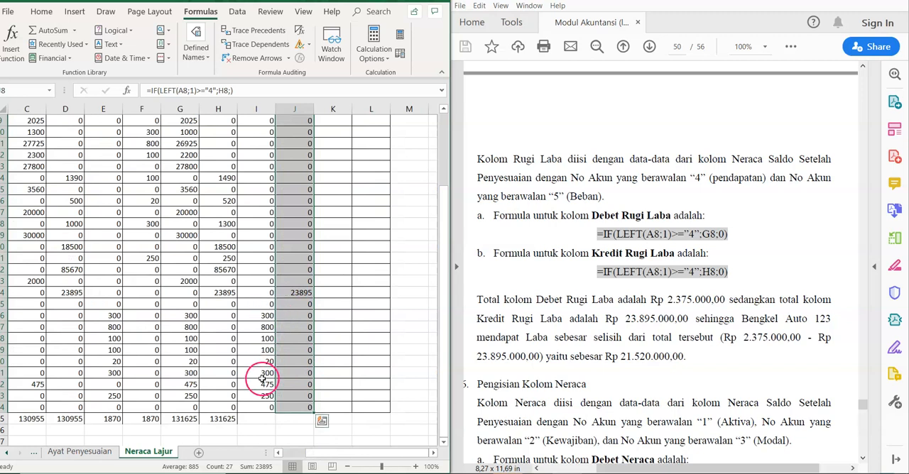
Step: Total the Laba Rugi Debet and Kredit columns in row 35 by applying AutoSum to I8:J35
drag(443, 361, 442, 251)
drag(260, 201, 292, 420)
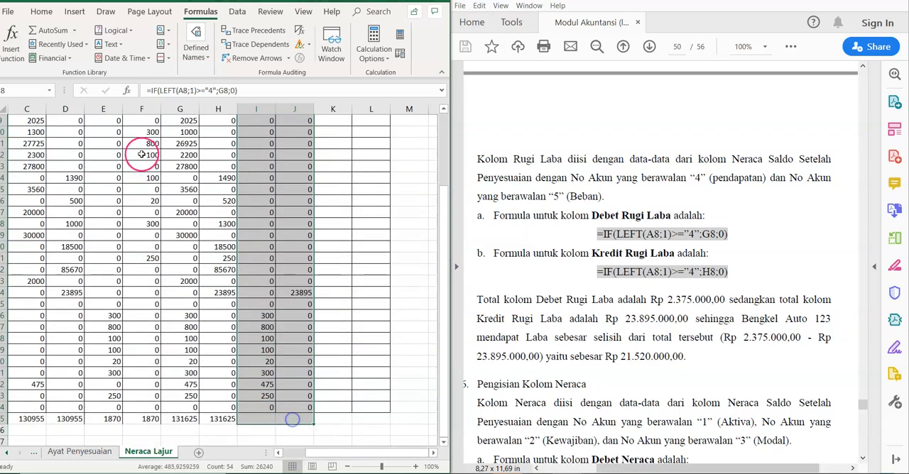
click(74, 30)
click(76, 44)
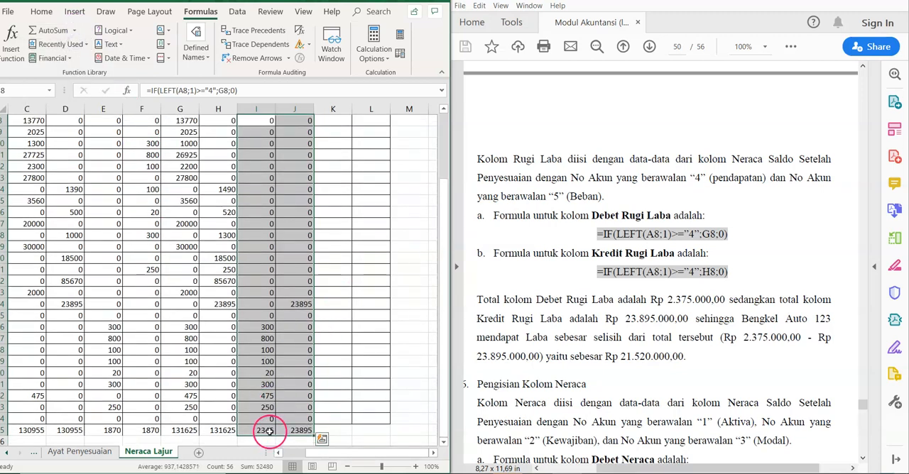
Step: Check the Laba Rugi Debet and Kredit totals in I35 and J35 against the module and review the Kredit column
click(269, 431)
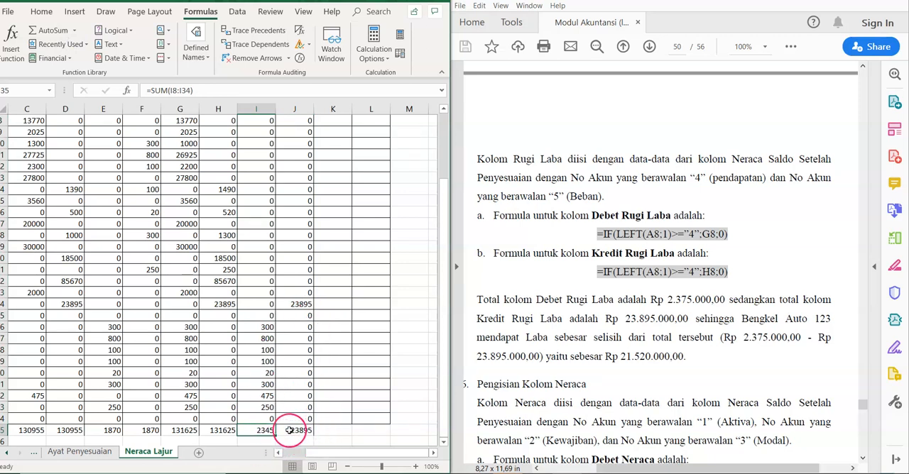
mouse_move(445, 422)
mouse_down()
mouse_move(445, 397)
mouse_move(446, 428)
mouse_up()
mouse_move(414, 454)
mouse_down()
mouse_move(384, 454)
mouse_move(406, 457)
mouse_up()
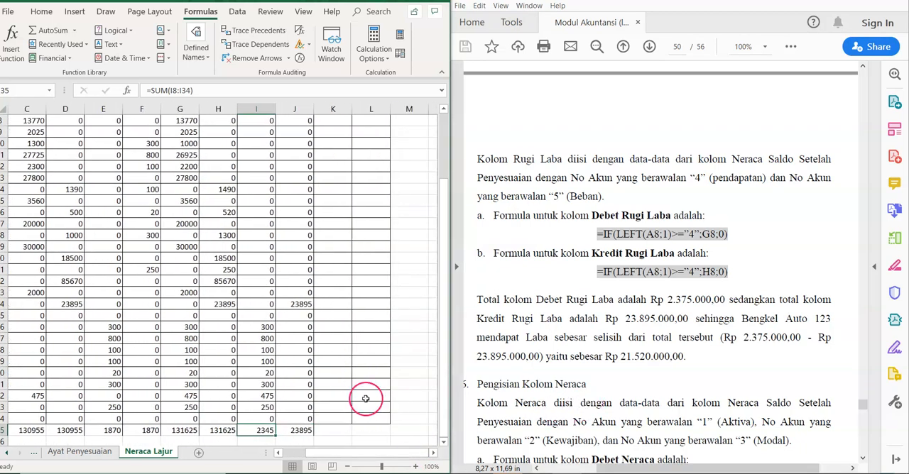
click(295, 429)
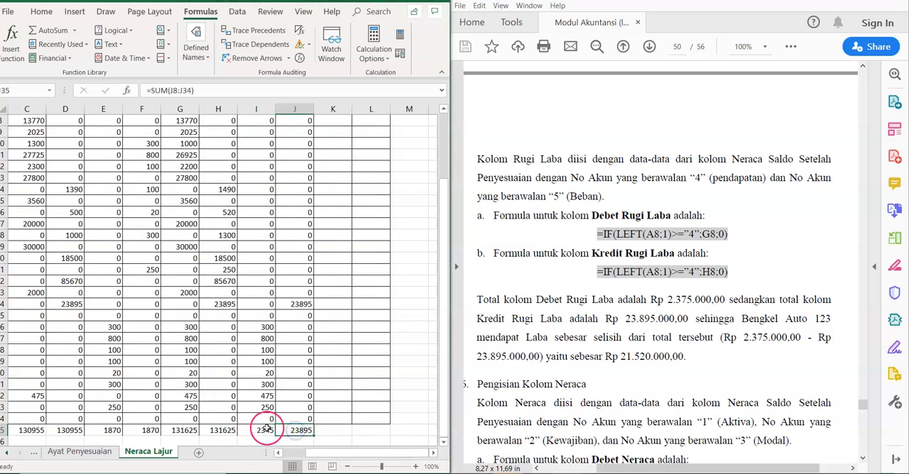
click(264, 430)
key(Down)
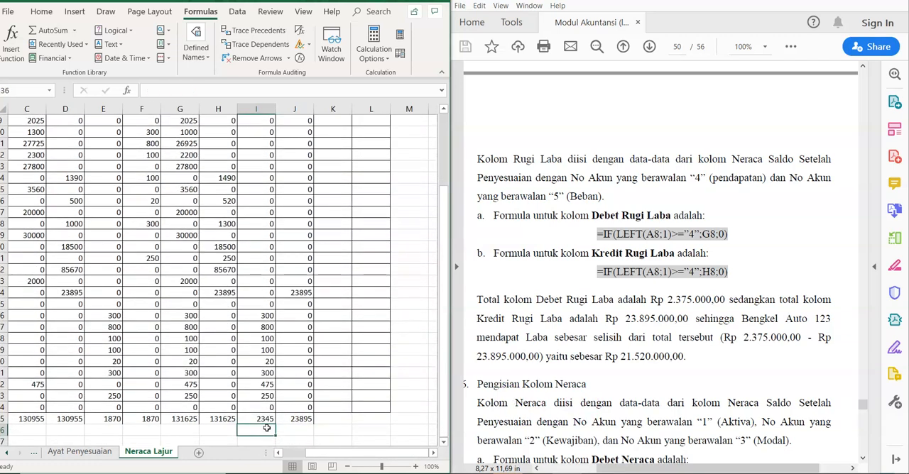
key(Right)
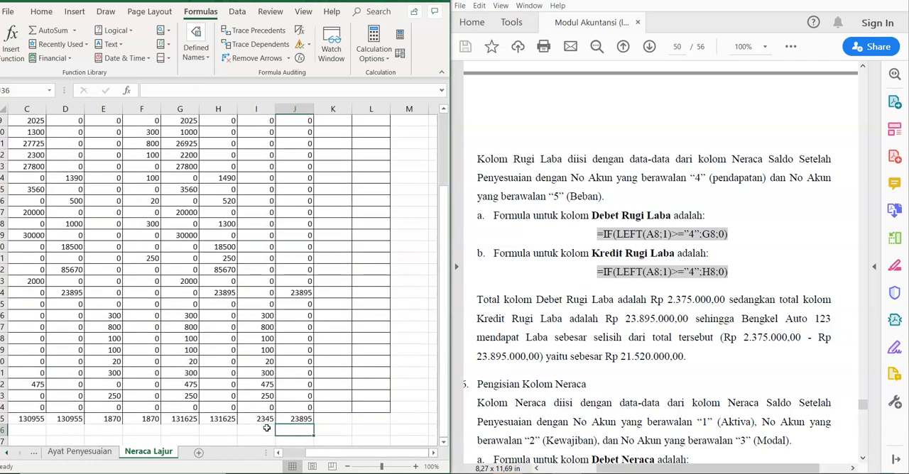
key(Up)
key(Up)
key(Up)
key(Up)
key(Up)
key(Up)
key(Up)
key(Up)
key(Up)
key(Up)
key(Up)
key(Up)
key(Up)
key(Up)
key(Up)
key(Up)
key(Up)
key(Up)
key(Up)
key(Up)
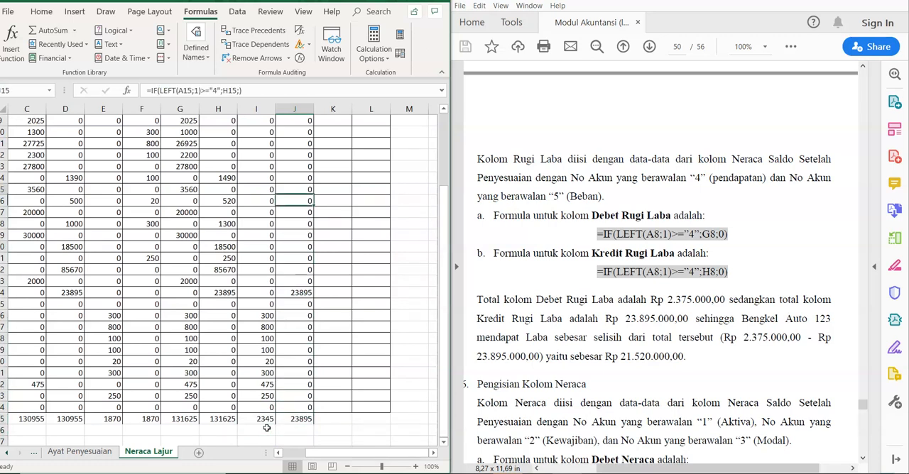
key(Down)
key(Down)
key(Down)
key(Down)
key(Down)
Step: Following the module's Pengisian Kolom Neraca section, enter =IF(LEFT(A8;1)<="3";G8;) in K8 for the Neraca Debet column and fill it down to K34
click(514, 381)
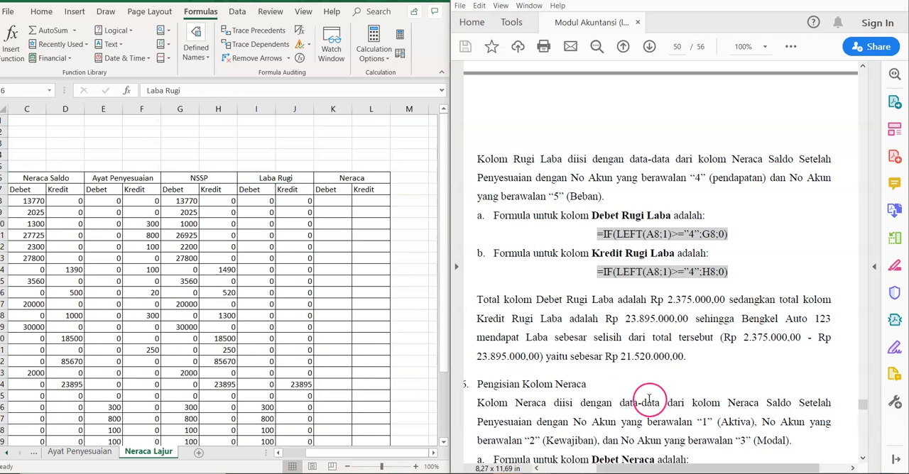
scroll(648, 399, down, 4)
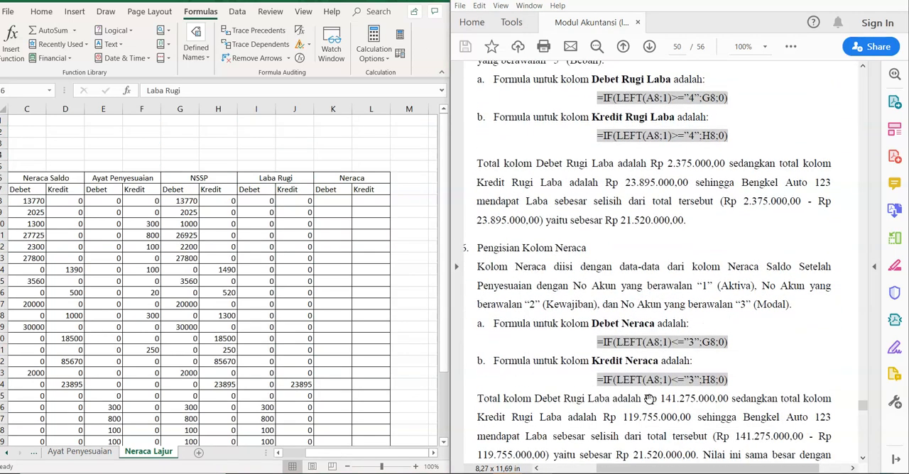
scroll(648, 399, down, 2)
click(335, 210)
click(333, 203)
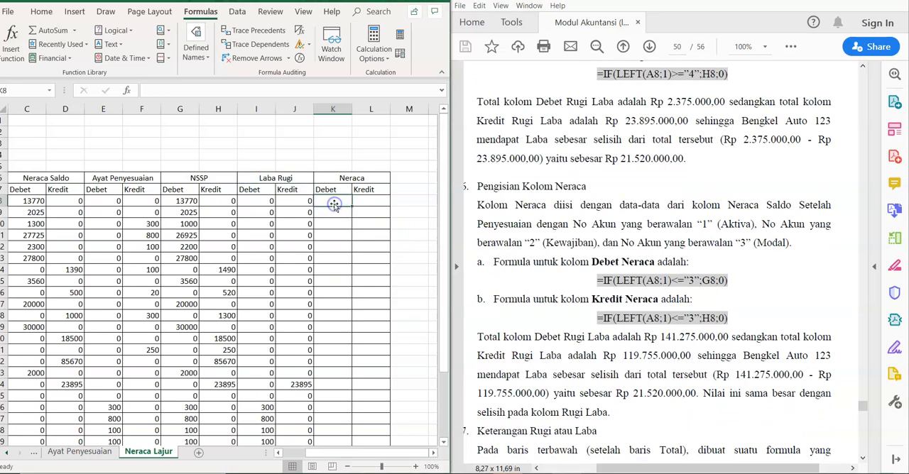
text(=)
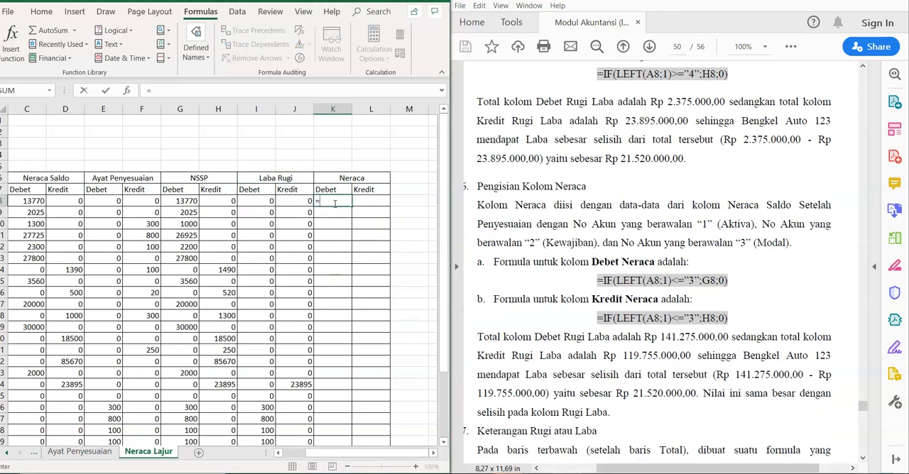
text(IF)
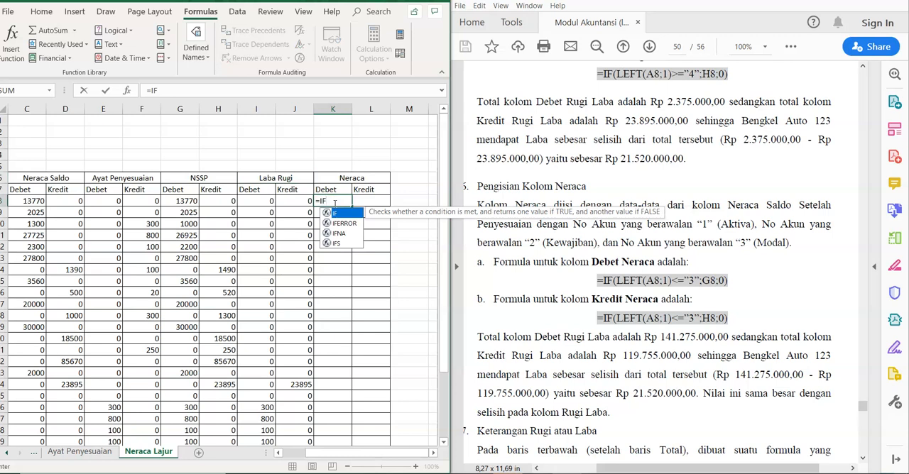
text((LEFT)
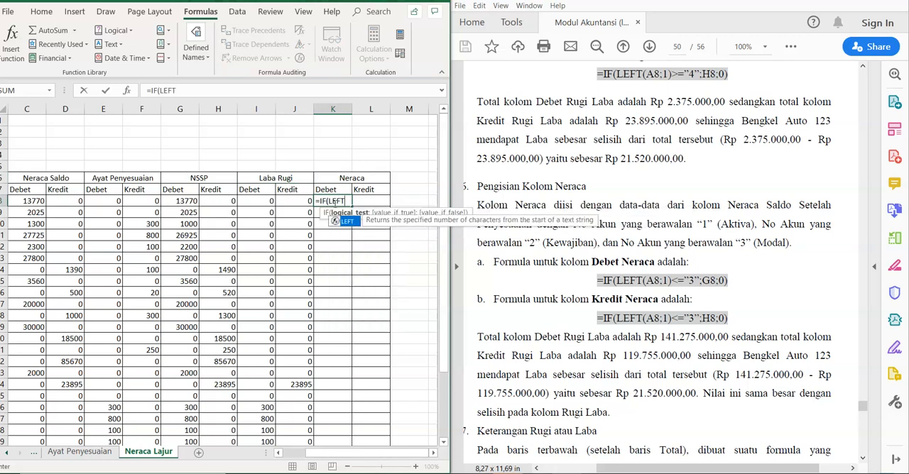
text((A8)
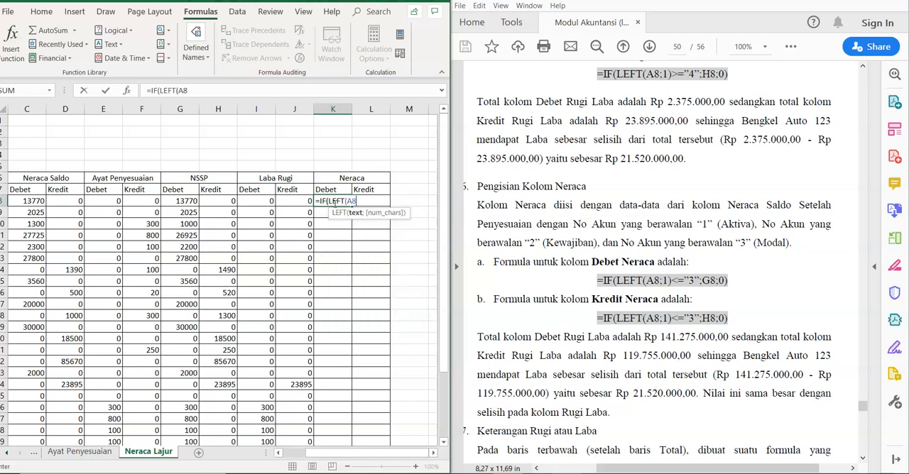
text(;1)<=")
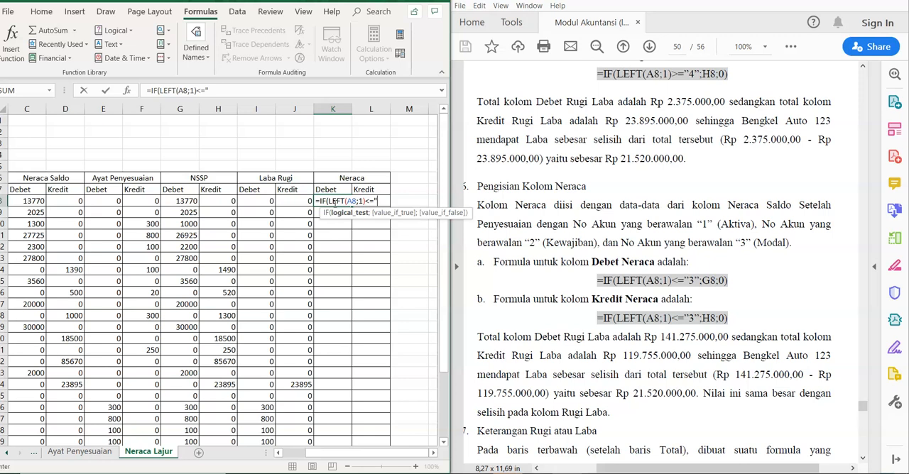
text(3";)
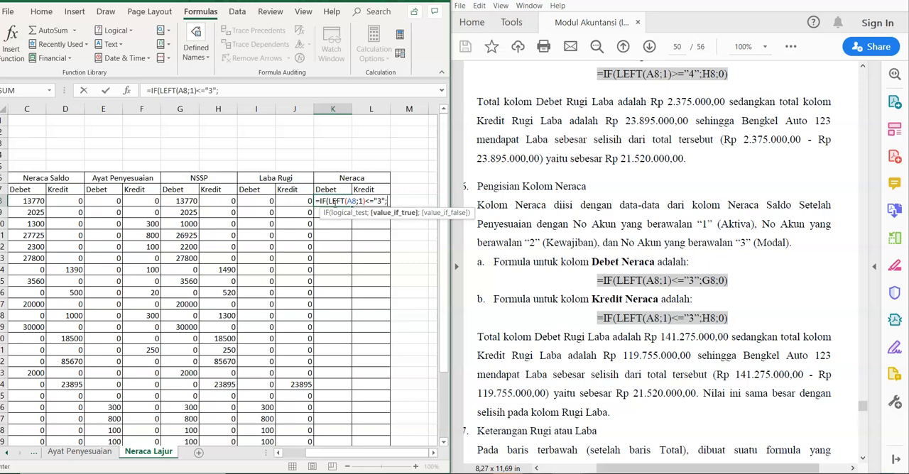
text(G8;0)
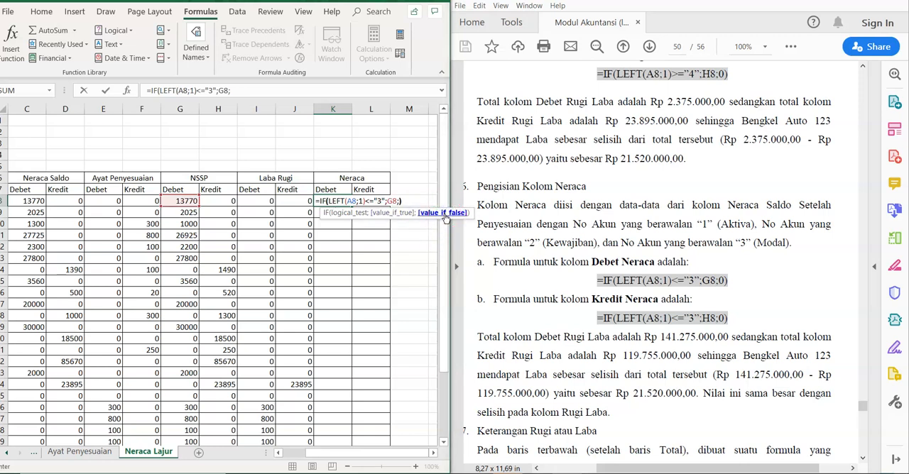
key(Return)
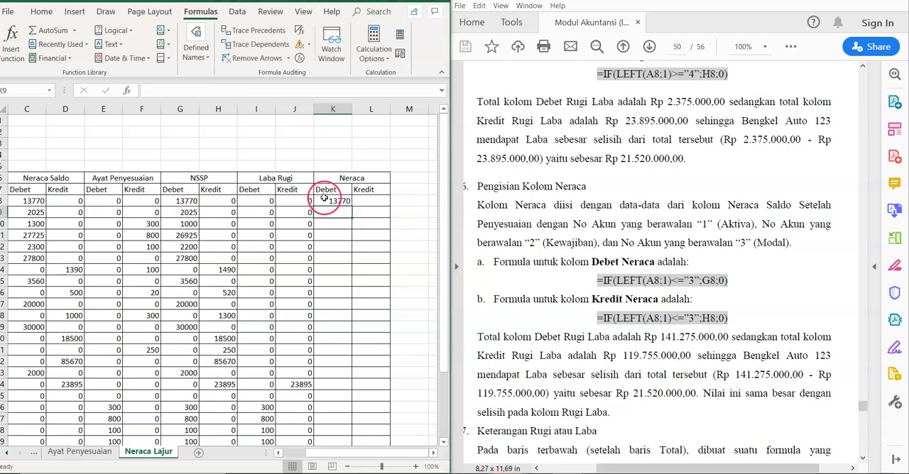
click(326, 201)
drag(351, 206, 336, 415)
Step: Enter =IF(LEFT(A8;1)<"3";H8;) in L8 for the Neraca Kredit column and fill it down to L34
click(367, 226)
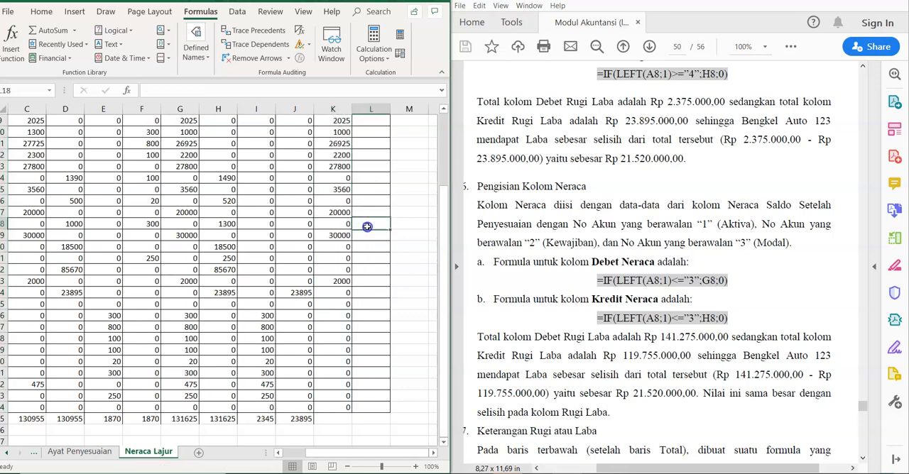
key(Up)
key(Up)
key(Up)
key(Up)
key(Up)
key(Up)
key(Up)
key(Up)
key(Up)
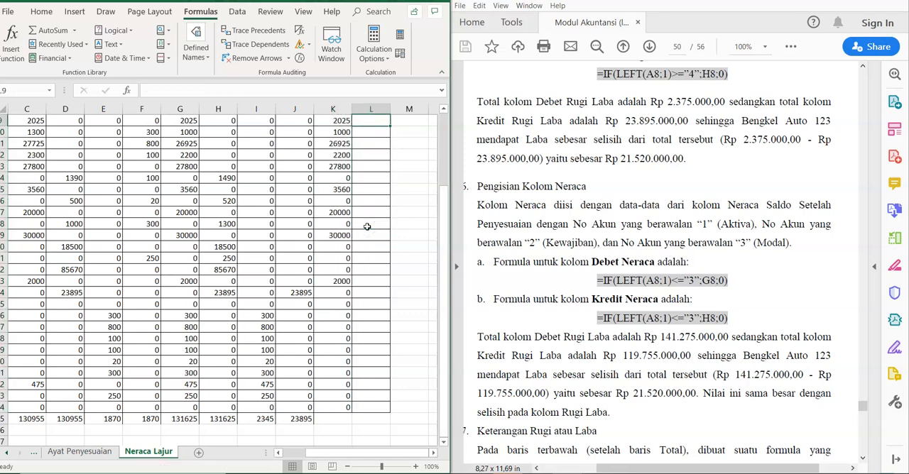
scroll(367, 225, up, 1)
key(Up)
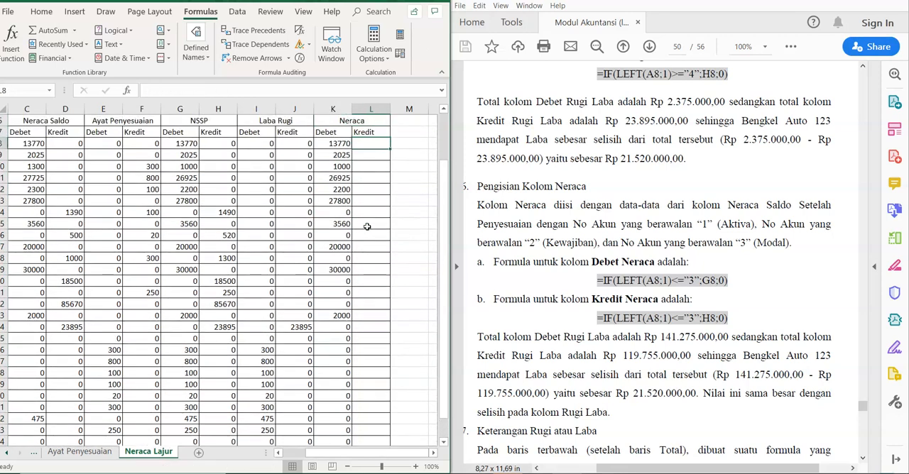
text(=IF)
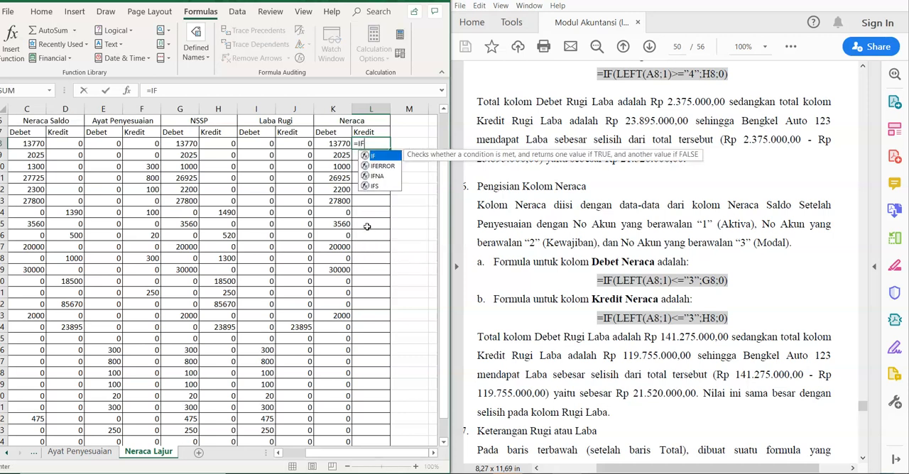
text((LEFT)
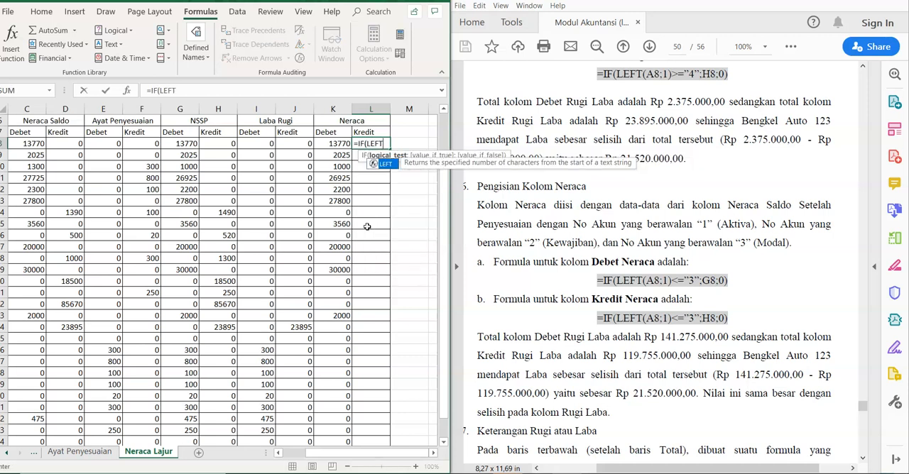
text(()
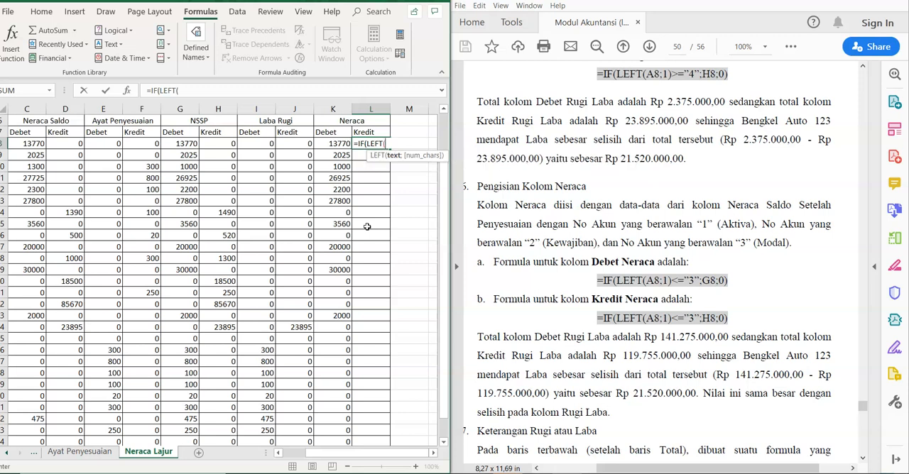
text(A8;1)
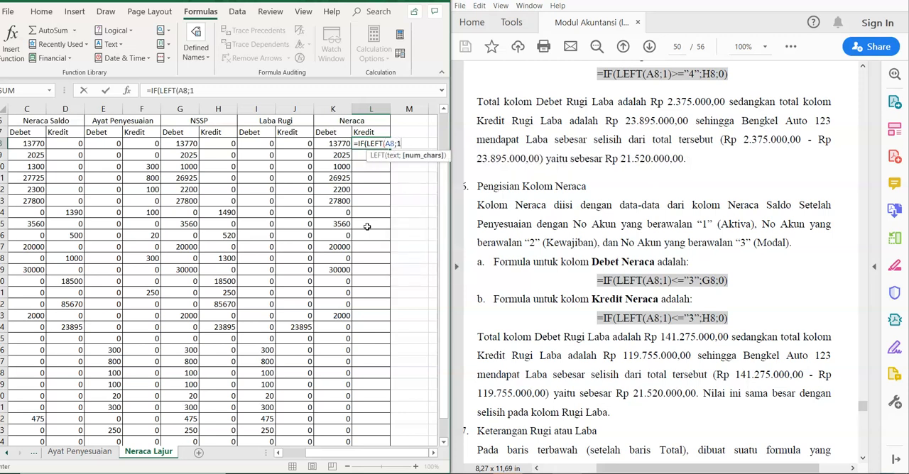
text()<"3)
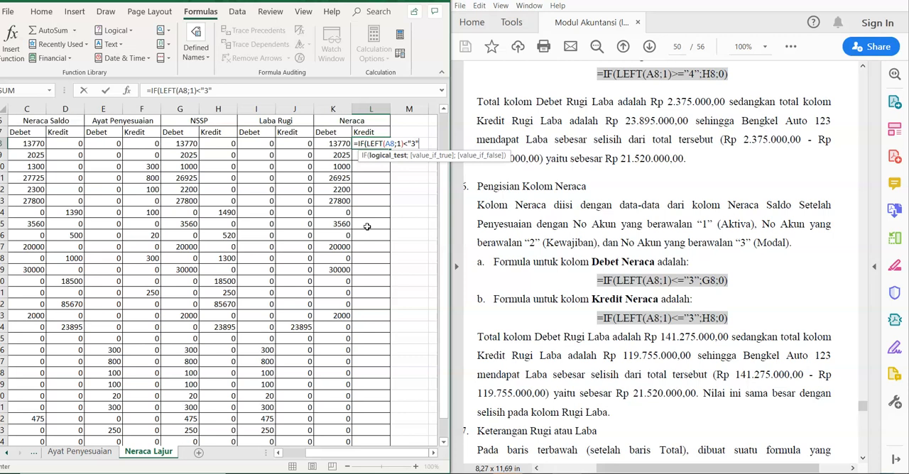
text(";H8;)
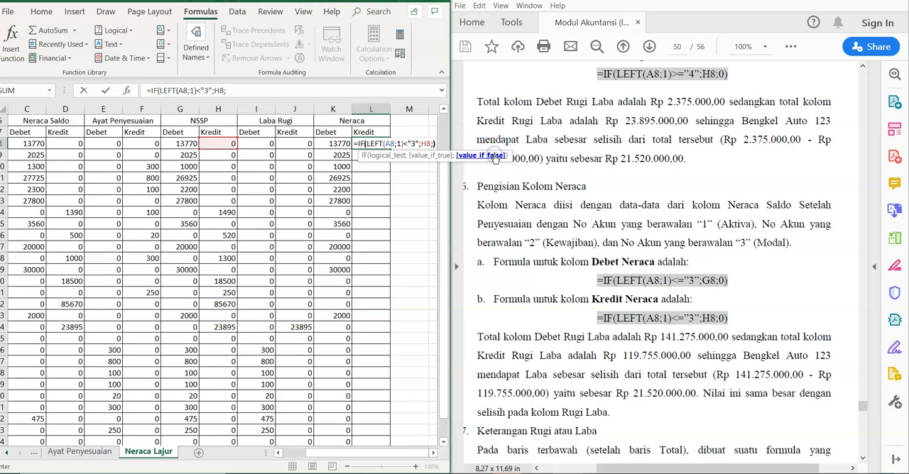
text())
key(Return)
click(370, 143)
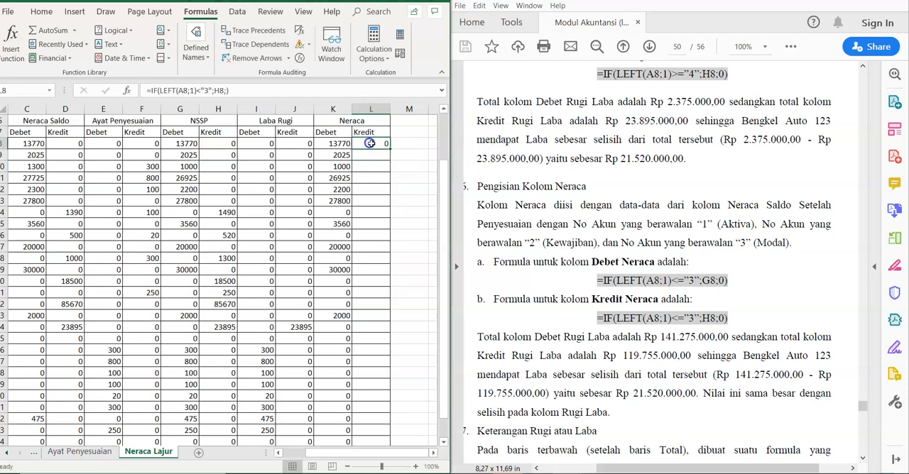
drag(389, 149, 385, 412)
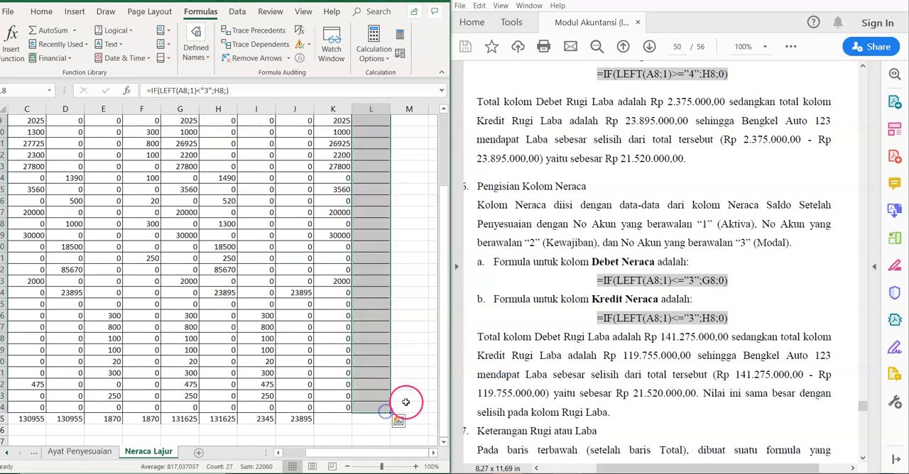
Step: Total the Neraca Debet and Kredit columns in row 35 by applying AutoSum to K8:L35
scroll(436, 397, up, 3)
drag(328, 200, 375, 421)
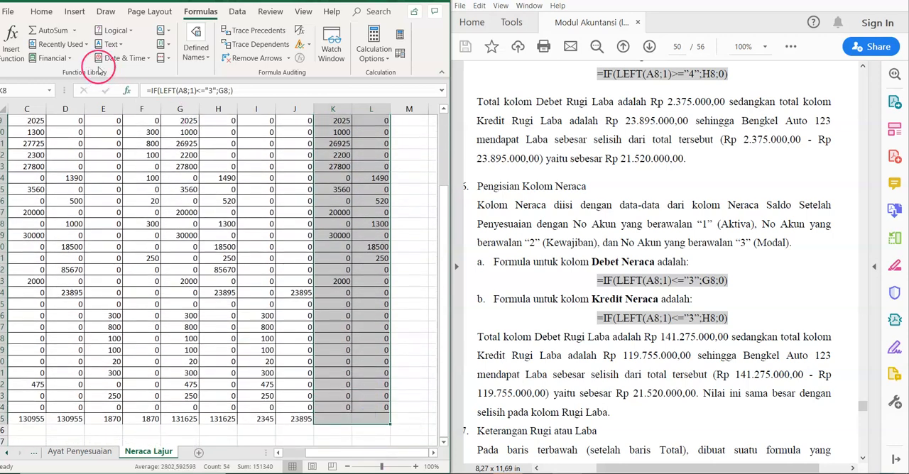
click(73, 30)
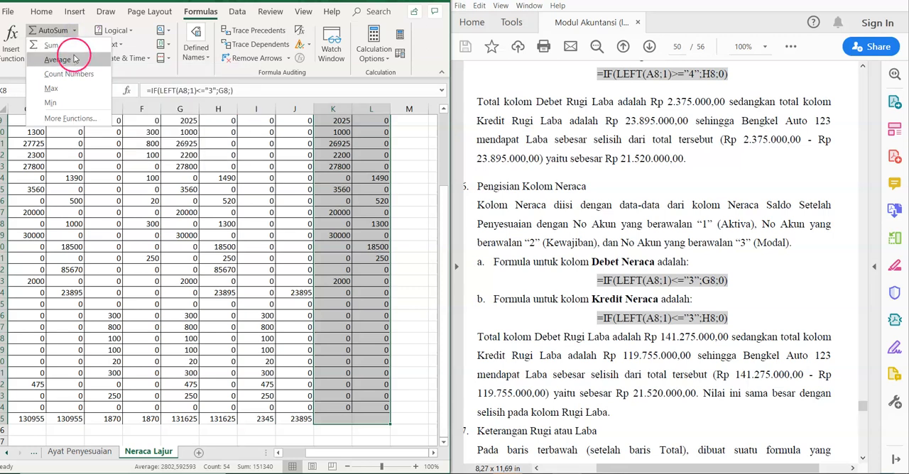
click(51, 45)
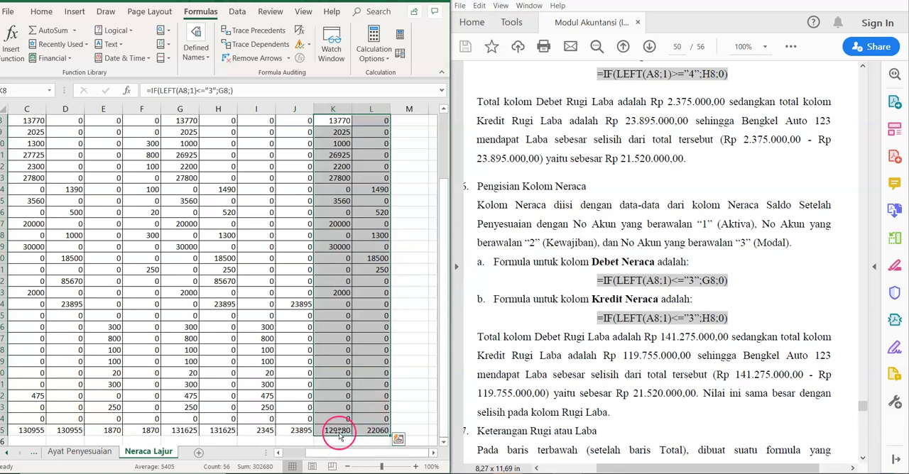
Step: Following the module's Keterangan Rugi atau Laba section, enter =IF(I35<J35;"Laba;"Rugi") in A36 and accept the proposed formula correction
click(223, 431)
key(Return)
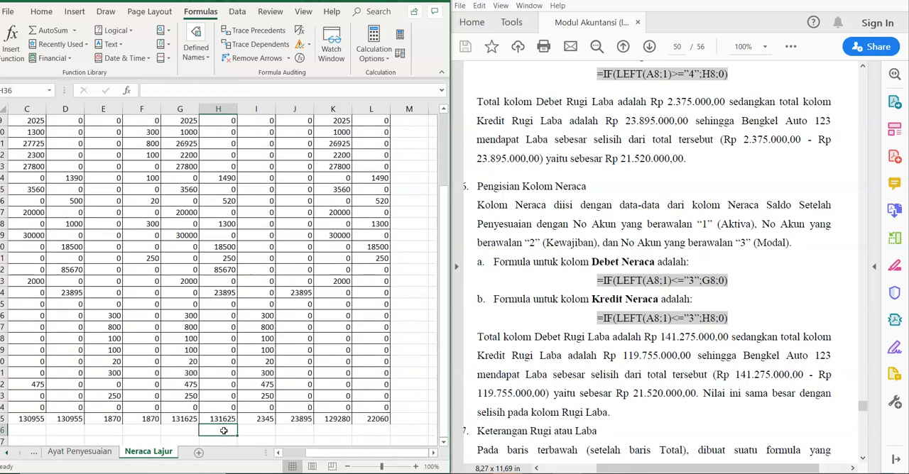
key(Left)
key(Left)
key(Left)
key(Left)
key(Left)
key(Left)
key(Left)
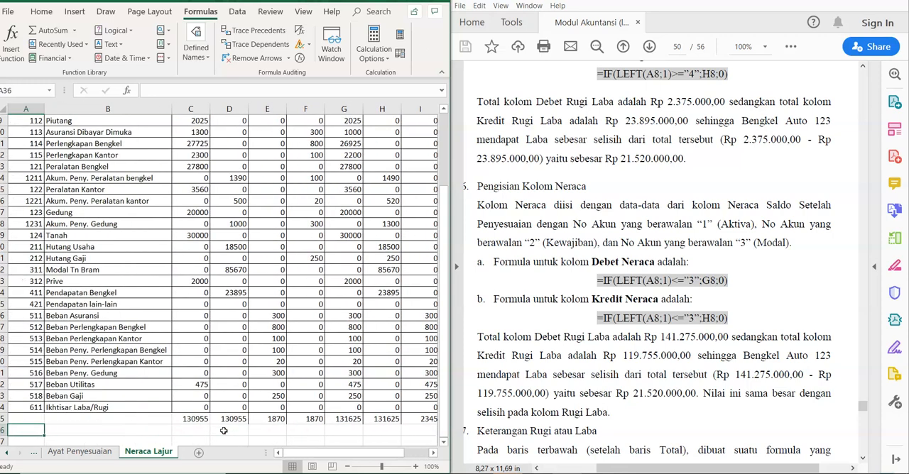
scroll(635, 384, down, 2)
scroll(635, 384, down, 3)
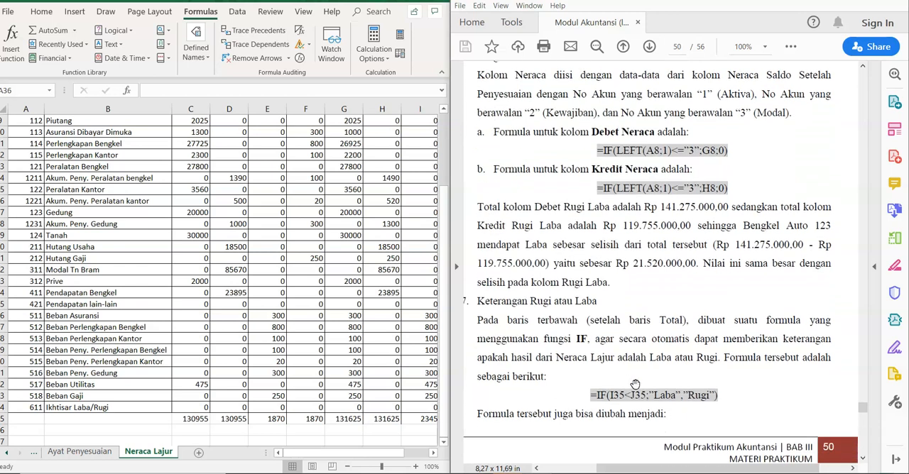
scroll(635, 384, down, 1)
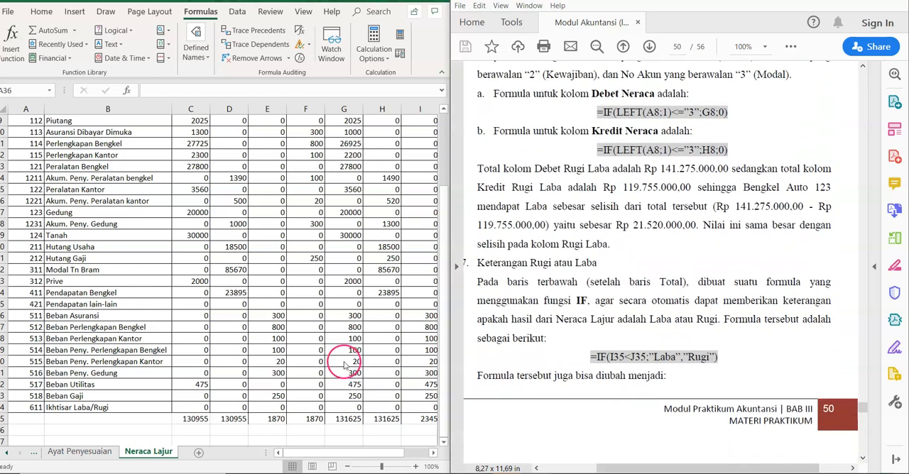
click(27, 427)
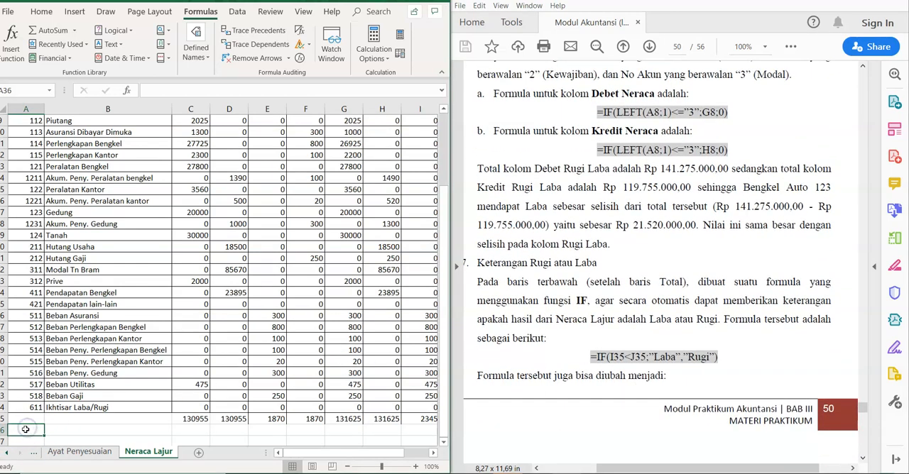
click(23, 419)
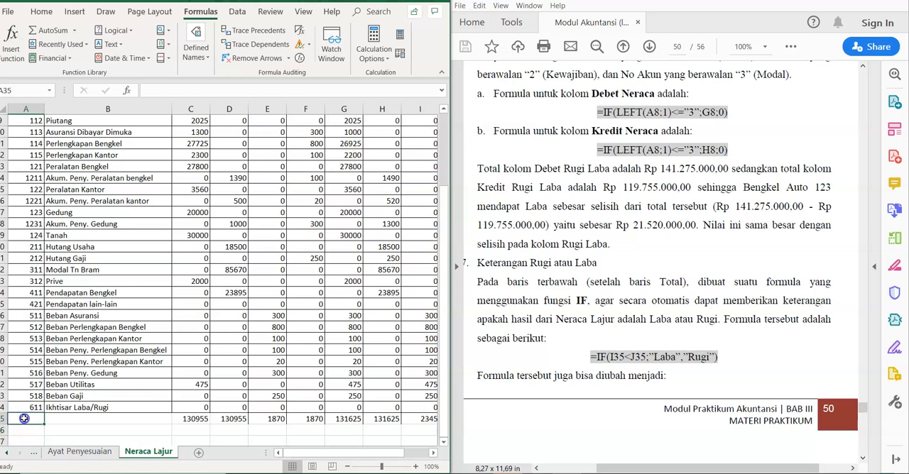
click(25, 428)
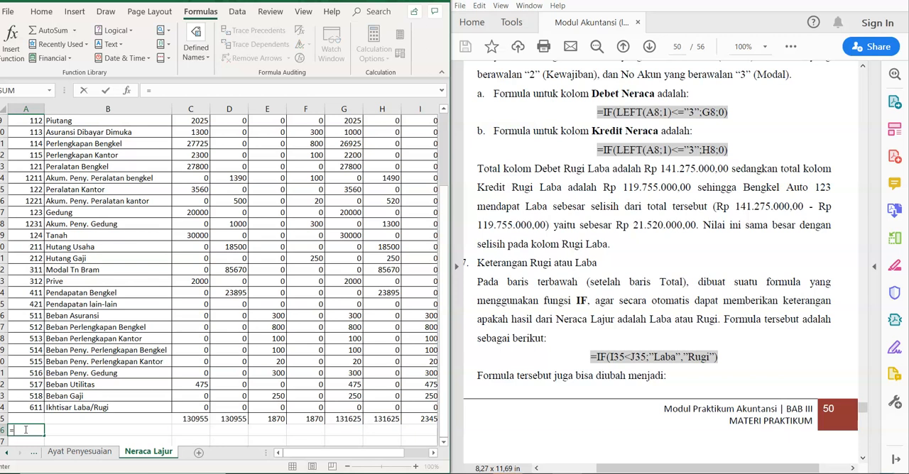
text(=IF)
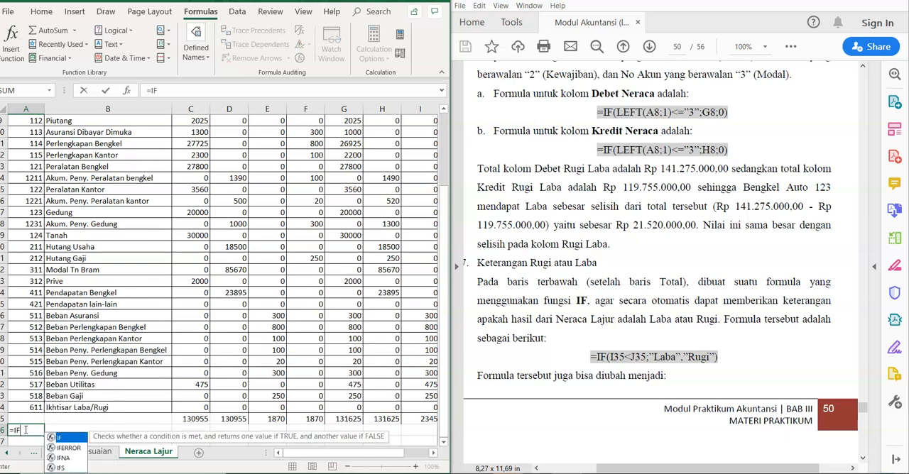
text(()
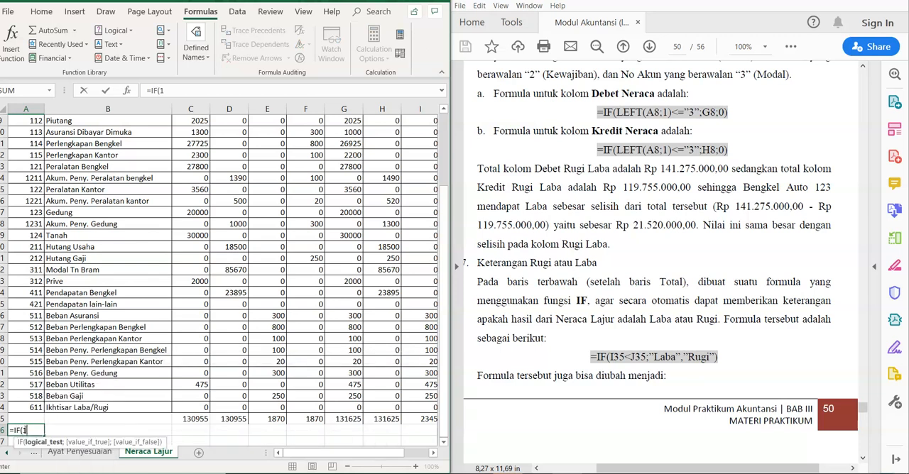
text(I35<J3)
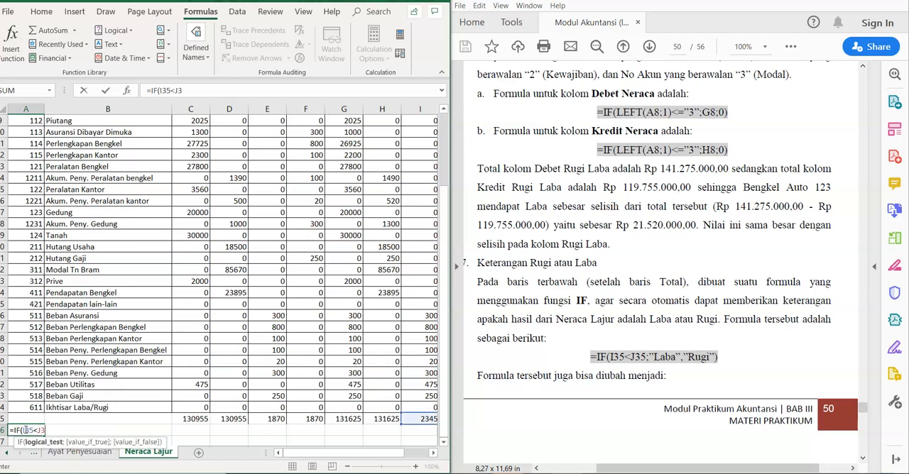
text(5;"Laba;)
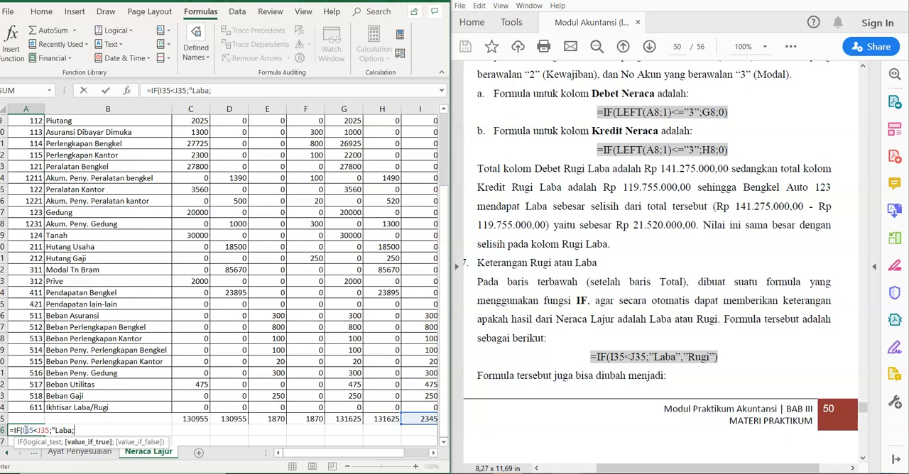
text("Rugi)
key(Return)
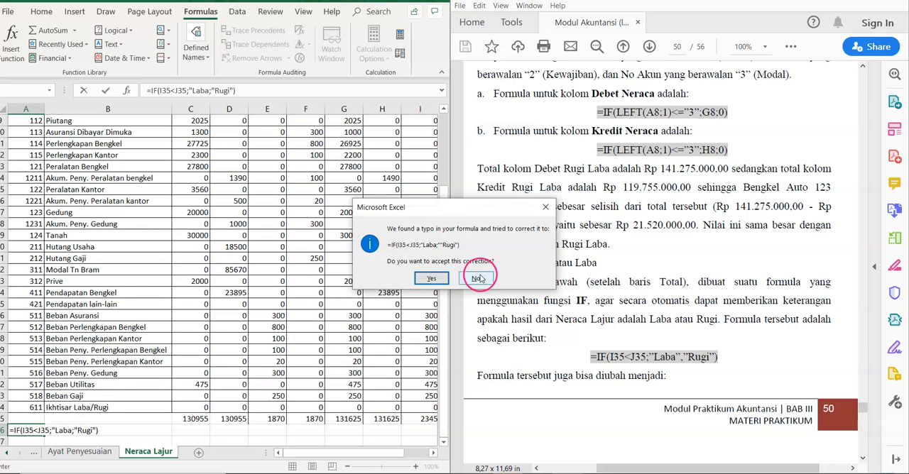
click(443, 282)
Step: Correct the formula in A36 to =IF(I35<J35;"Laba";"Rugi")
click(34, 419)
click(206, 91)
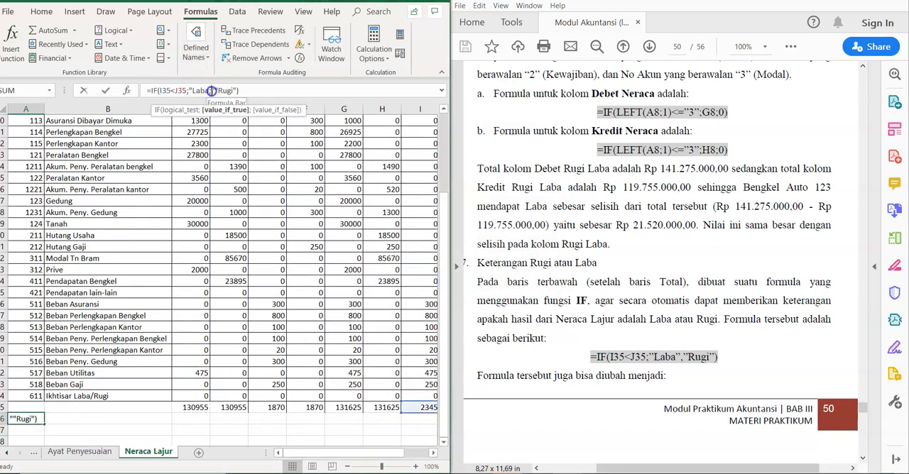
key(BackSpace)
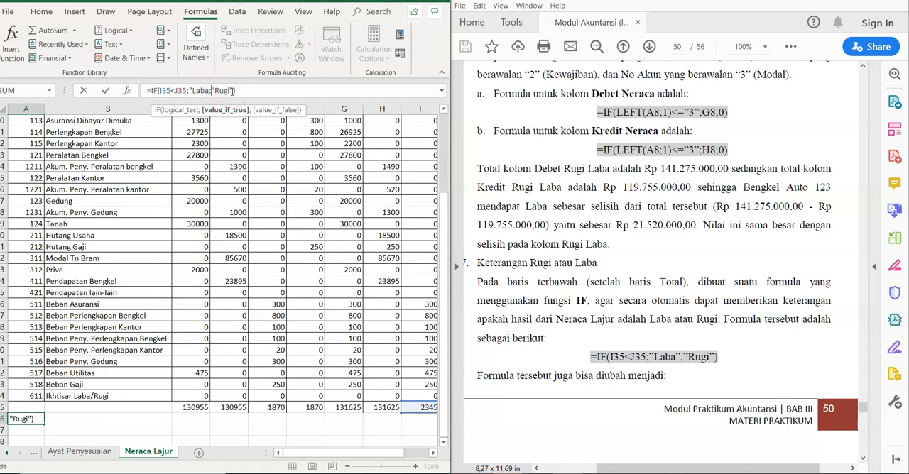
key(BackSpace)
text(;)
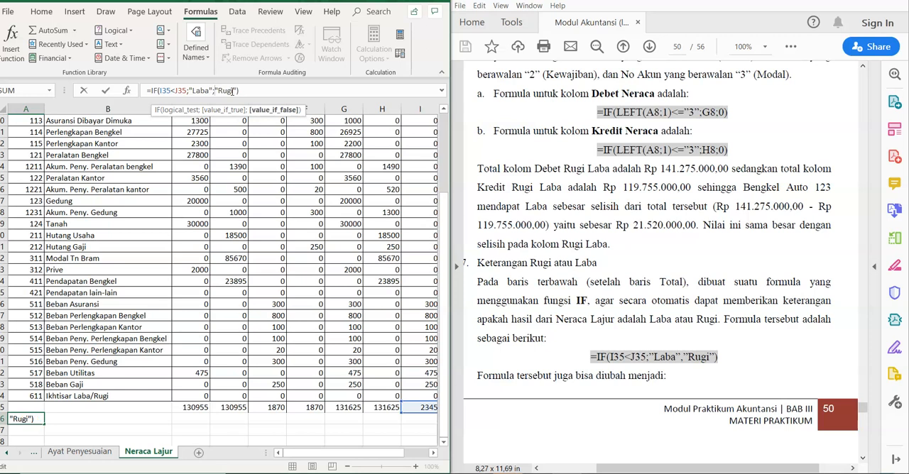
key(Return)
Step: Merge cells A36:I36 and right-align the merged profit-or-loss label, ending with the worksheet and module side by side
drag(39, 418, 262, 417)
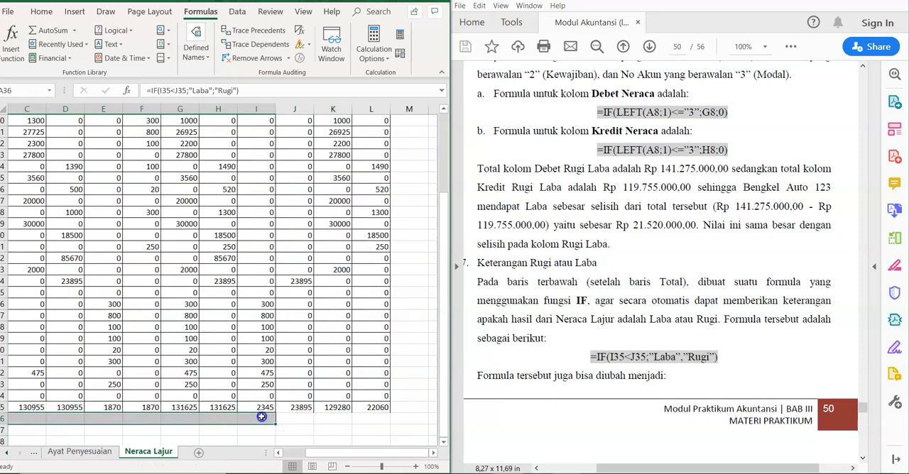
click(37, 12)
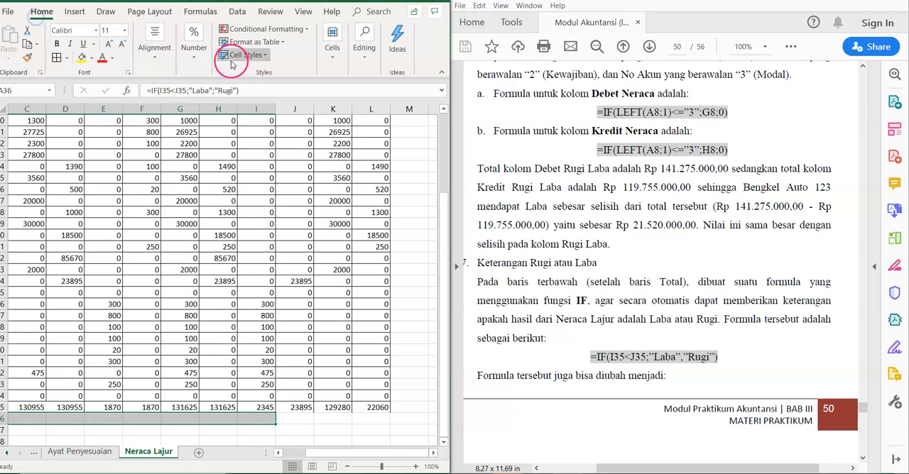
key(super+Up)
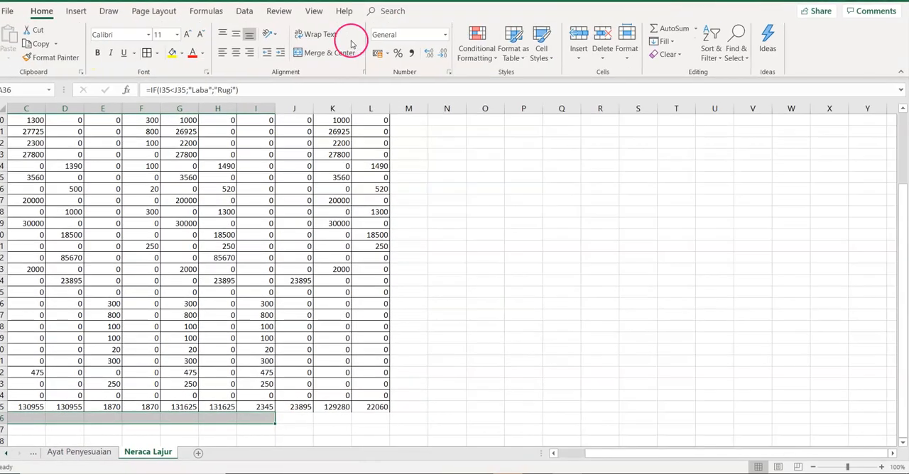
click(345, 53)
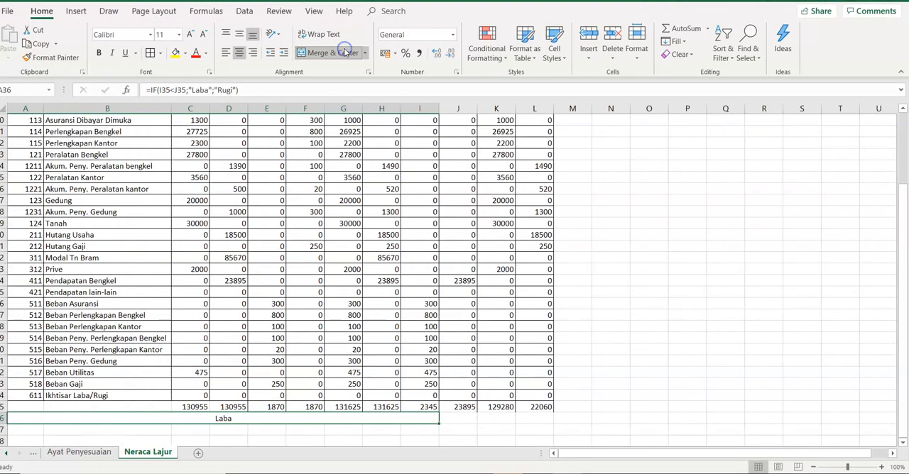
click(252, 52)
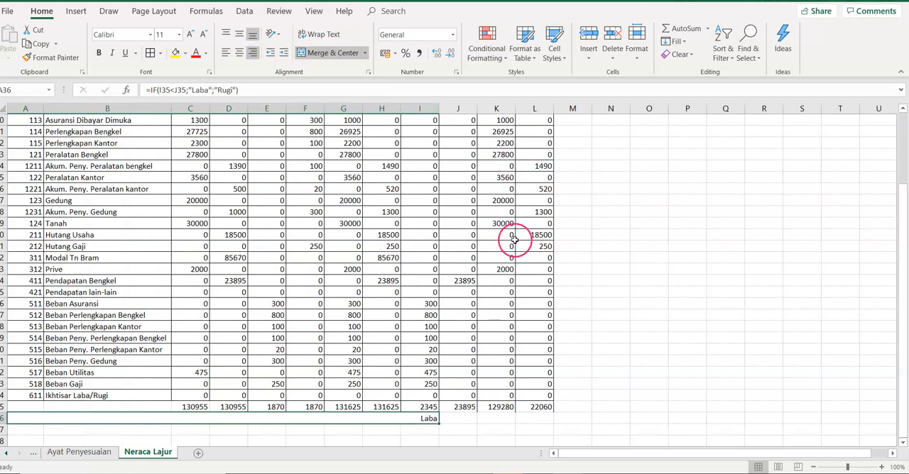
key(super+Down)
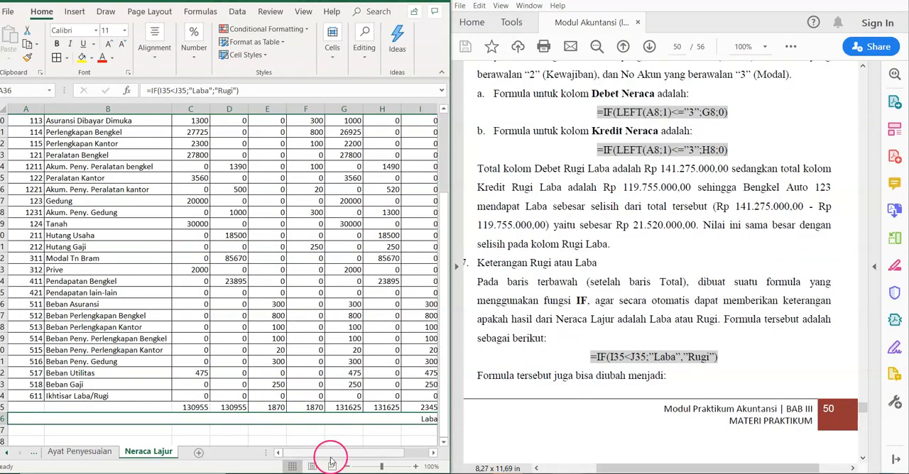
Step: Following the module's Gambar 5.6, calculate the Laba Rugi difference in J36 with =J35-I35
drag(325, 455, 372, 454)
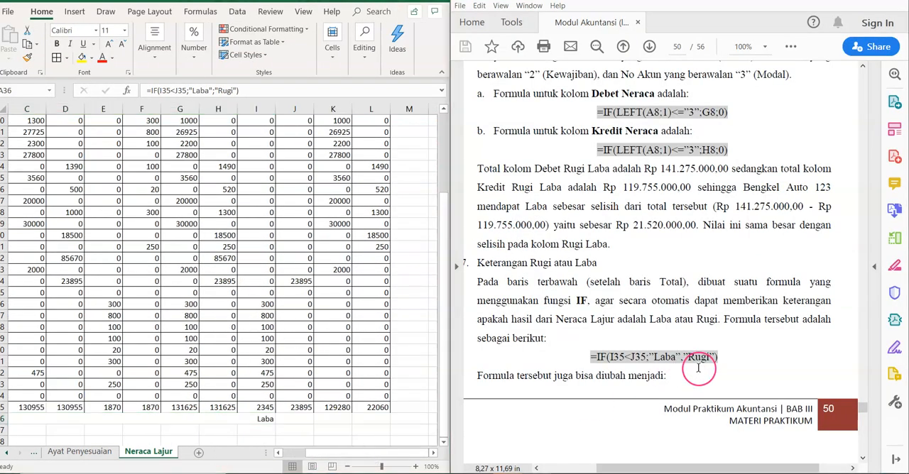
scroll(699, 369, down, 5)
scroll(699, 368, down, 3)
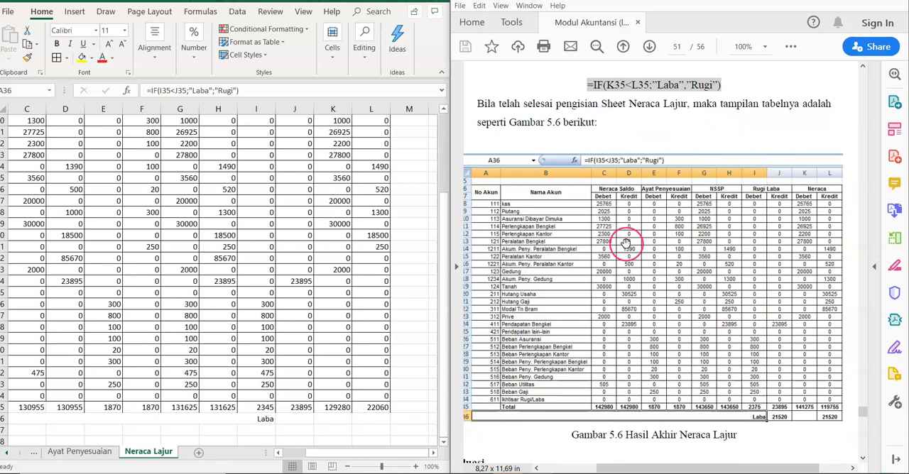
click(296, 415)
click(300, 420)
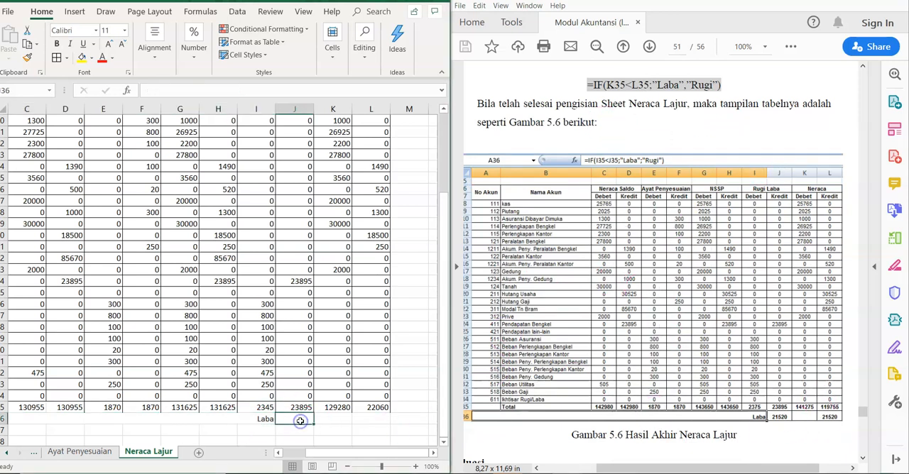
text(=)
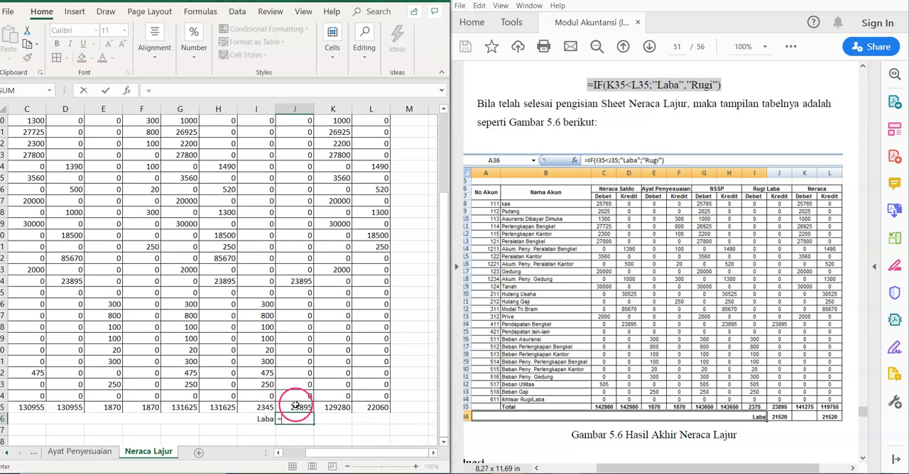
click(294, 407)
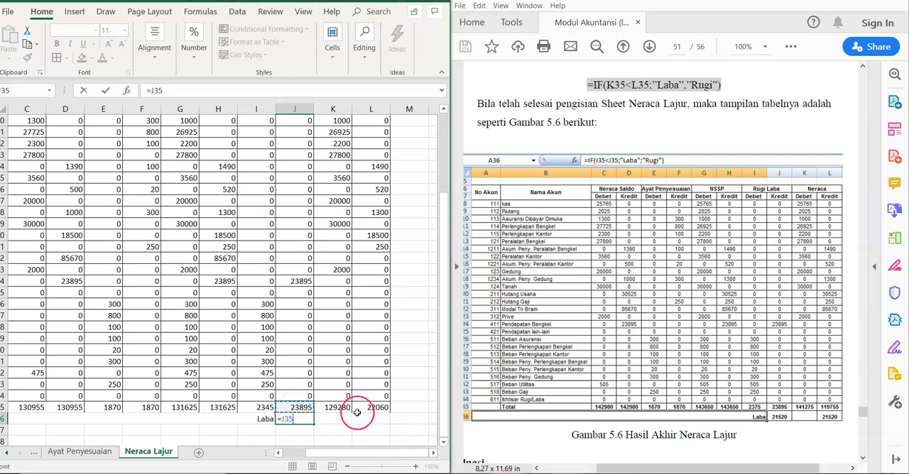
text(-)
click(262, 406)
key(Return)
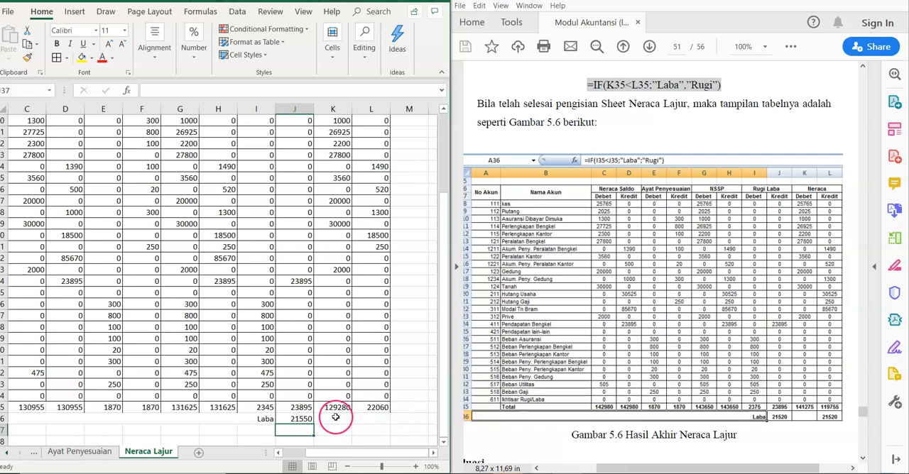
click(370, 418)
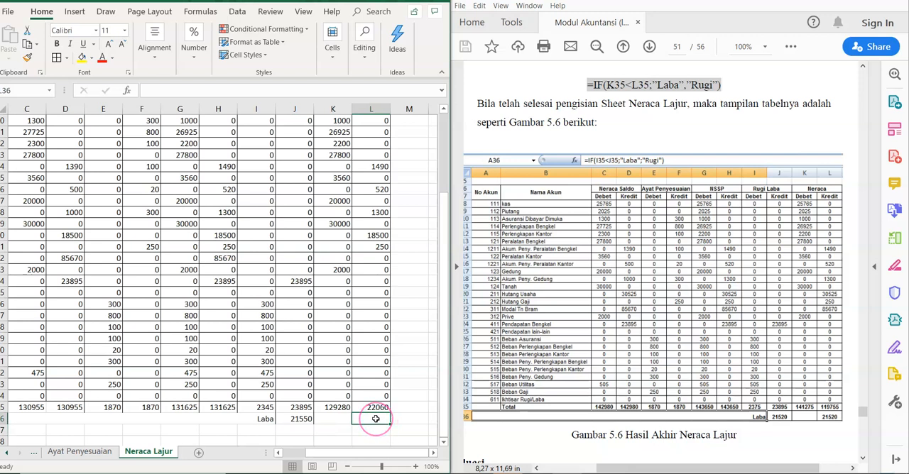
text(=)
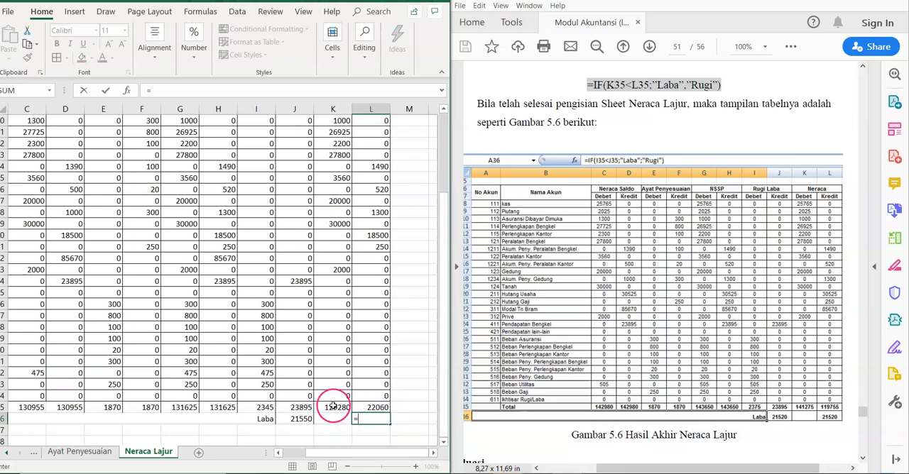
key(Escape)
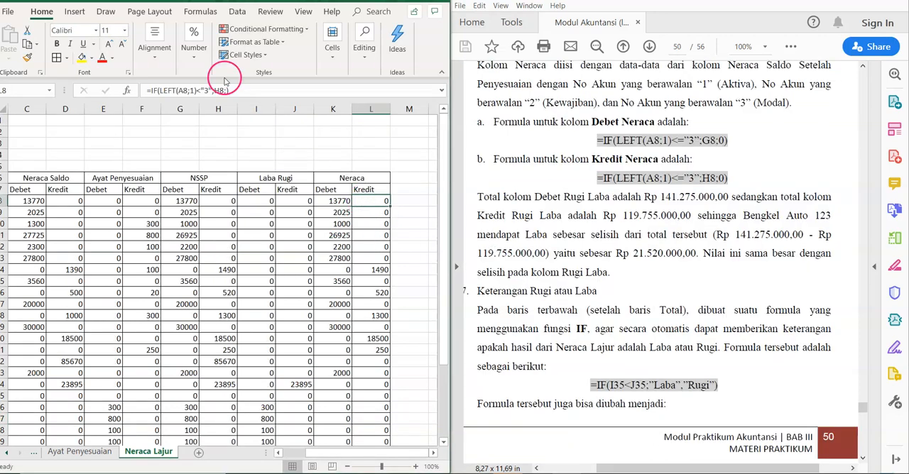
Step: Correct the Neraca Kredit formula in L8 to =IF(LEFT(A8;1)<="3";H8;) and fill it down to L34
click(201, 91)
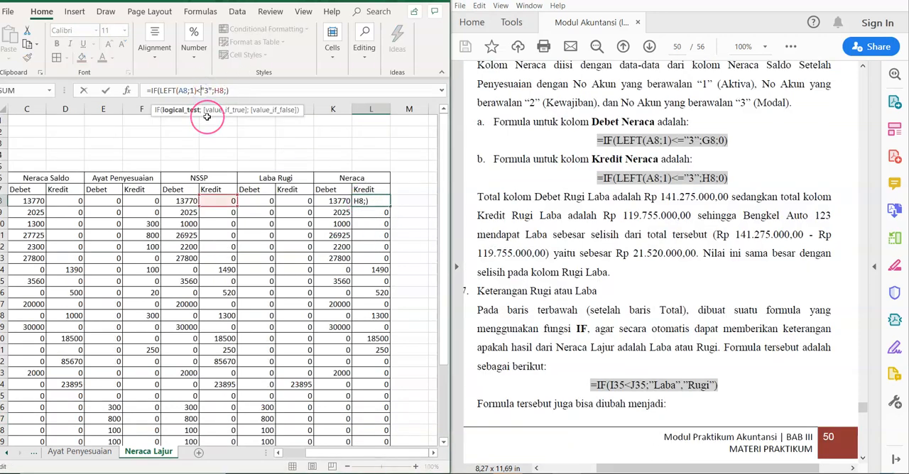
text(=)
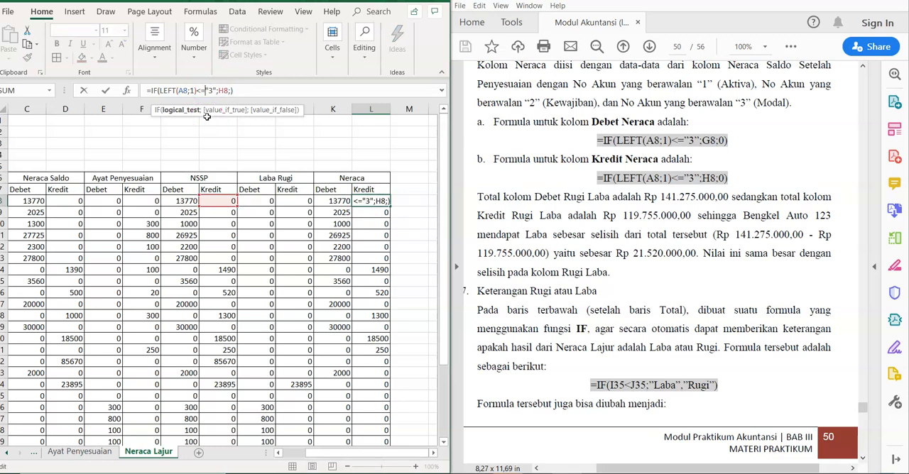
key(Return)
click(372, 199)
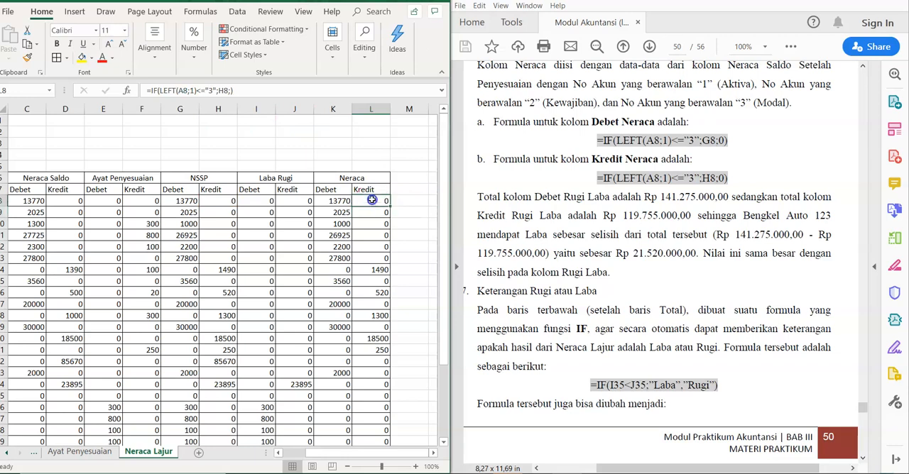
mouse_move(389, 206)
mouse_down()
mouse_move(378, 437)
mouse_move(381, 400)
mouse_up()
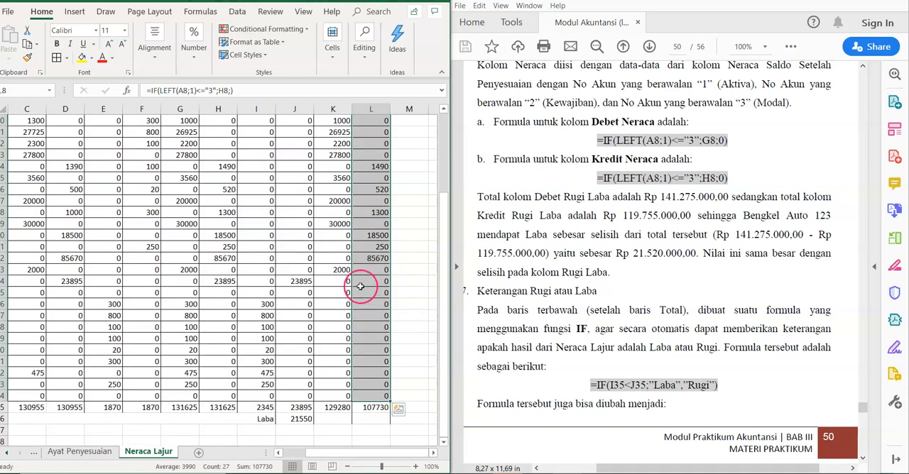
click(375, 258)
drag(441, 379, 443, 380)
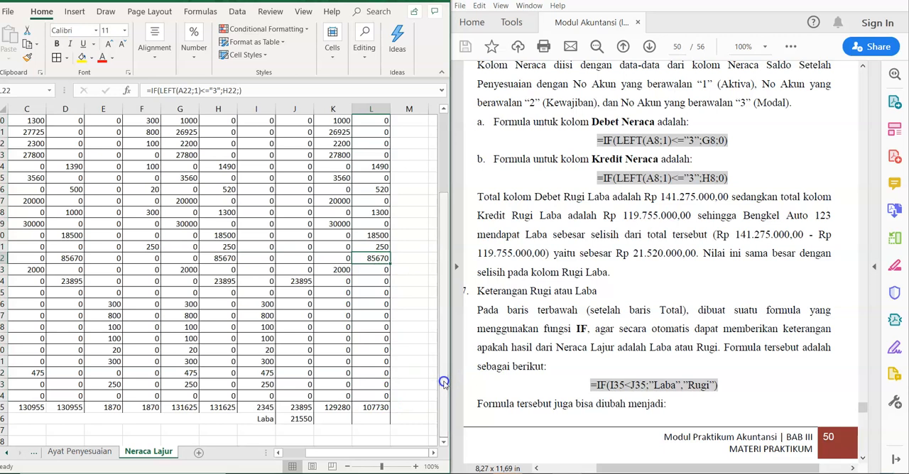
Step: Calculate the Neraca difference in L36 with =K35-L35
click(371, 409)
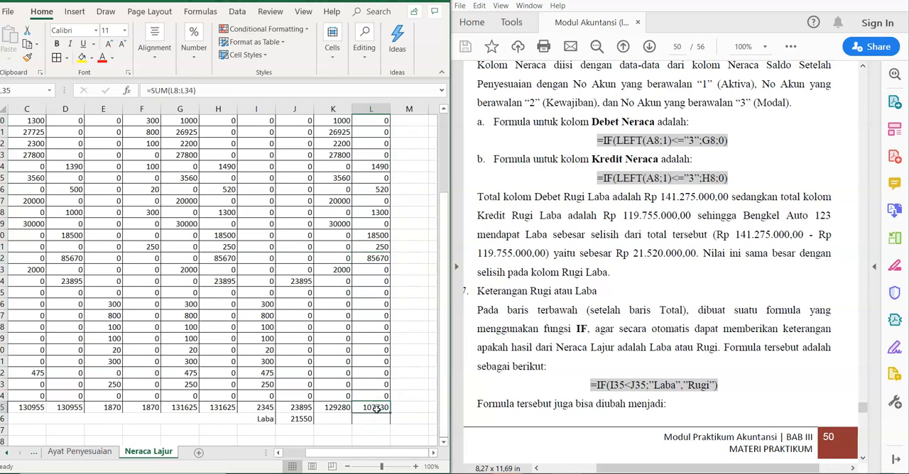
click(367, 418)
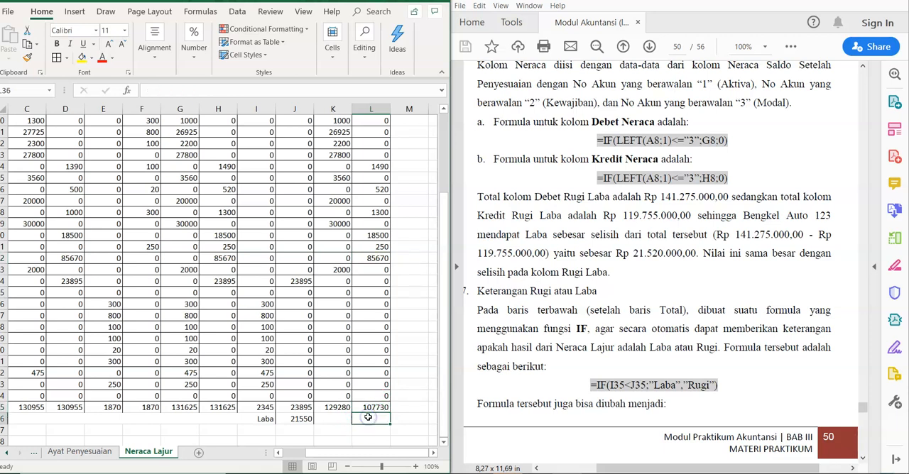
click(368, 409)
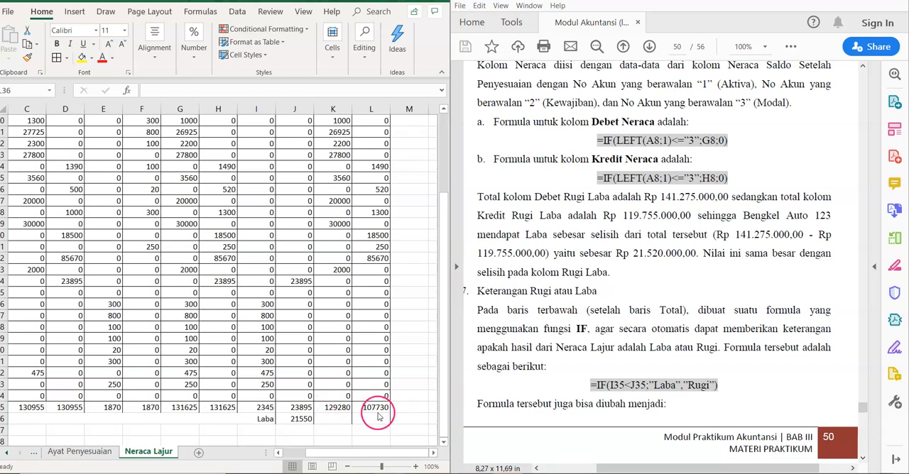
click(371, 420)
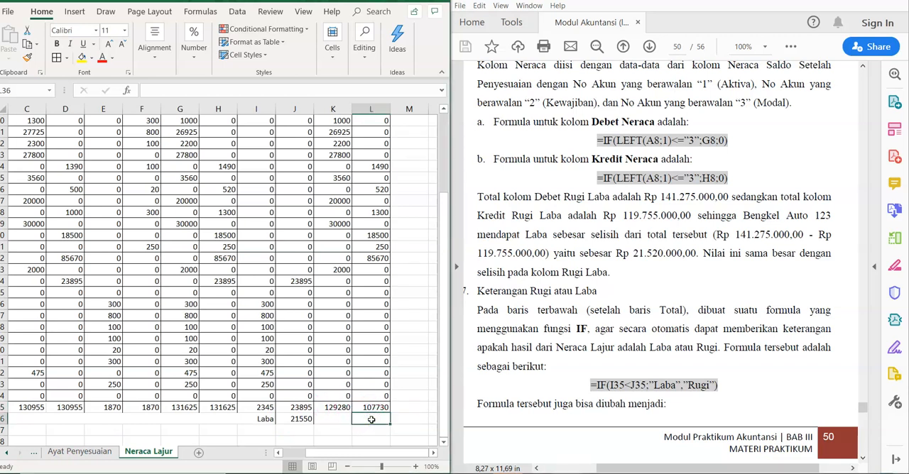
text(=)
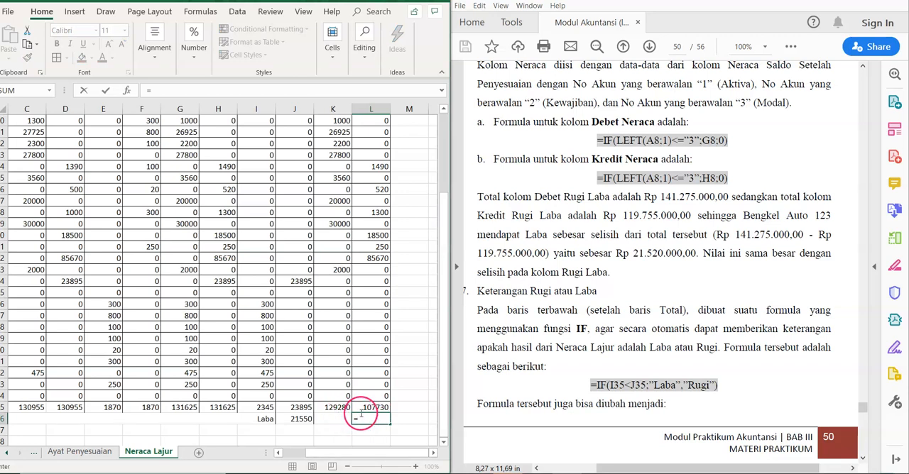
click(333, 407)
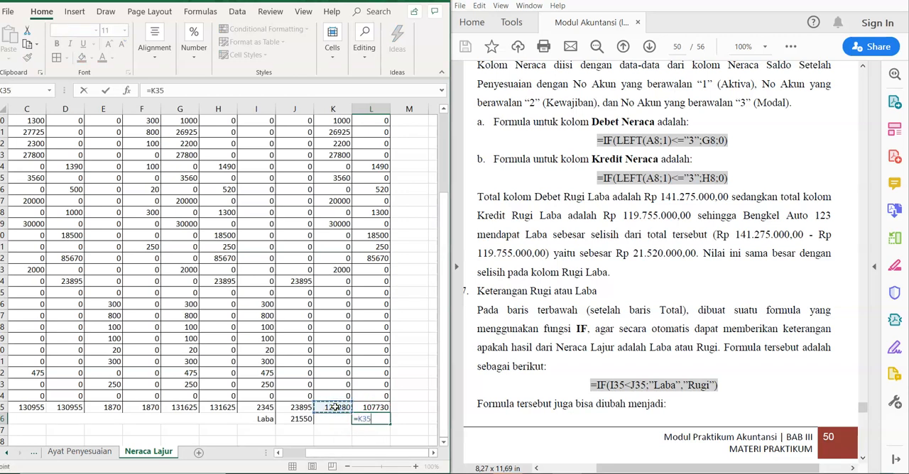
click(369, 407)
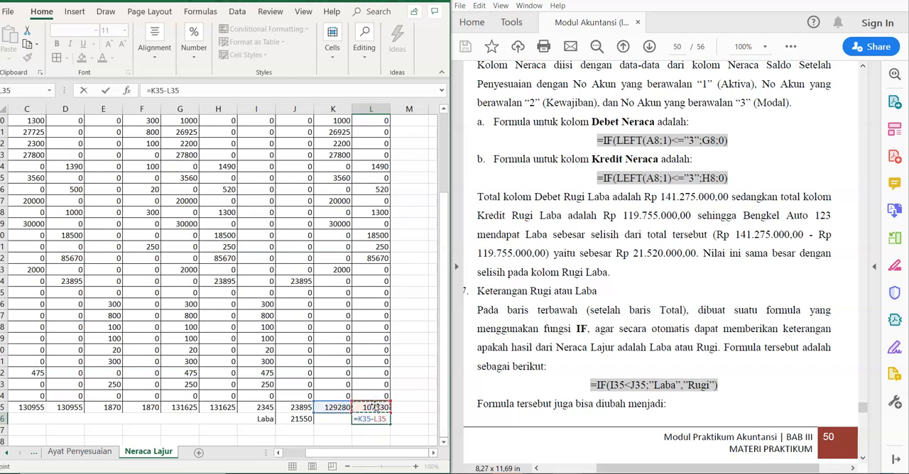
key(Return)
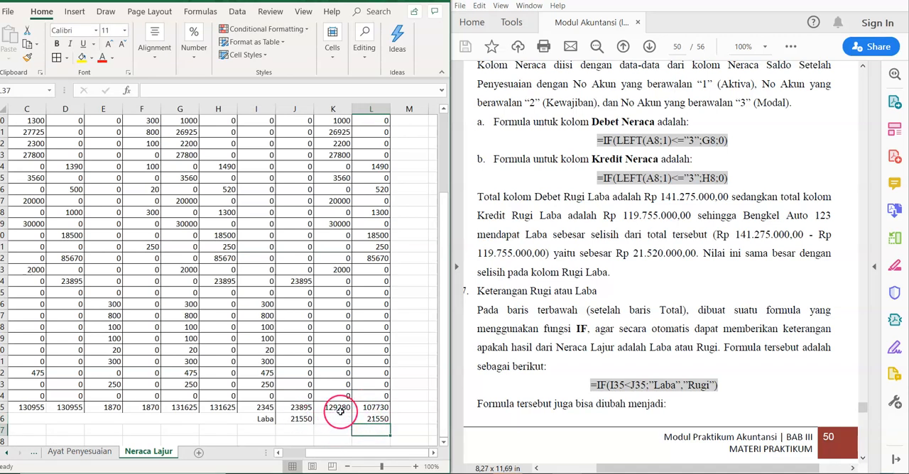
Step: Enter the final Neraca Debet balance in K37 as =K35+K36
click(340, 409)
click(332, 429)
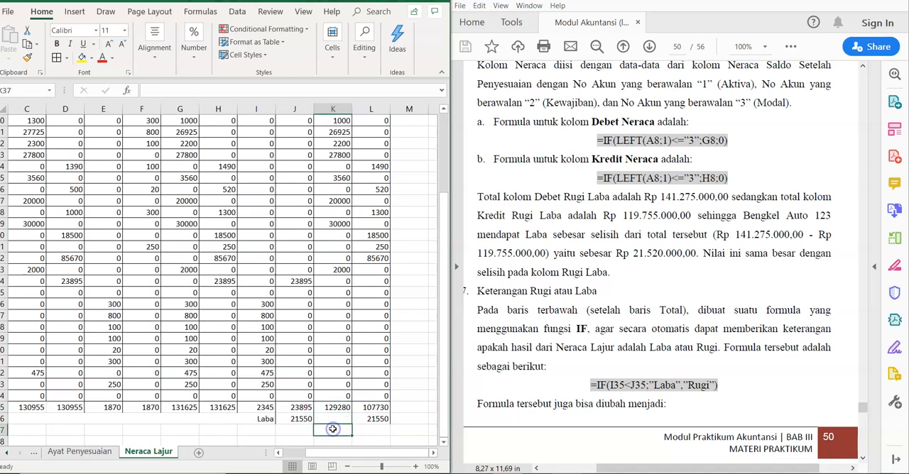
text(=)
click(332, 408)
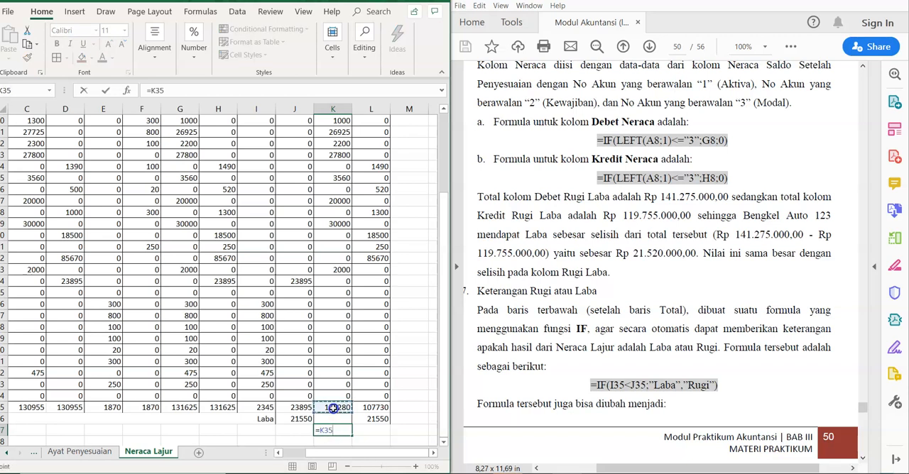
text(+)
click(332, 419)
key(Return)
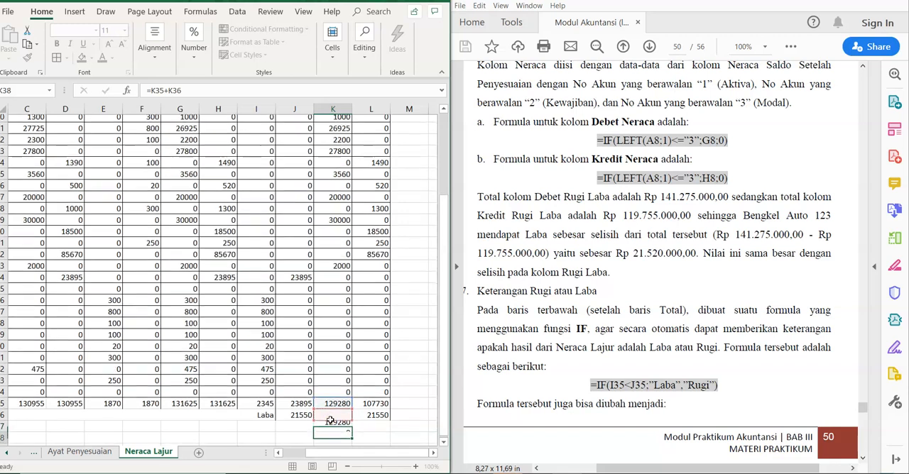
Step: Enter the final Neraca Kredit balance in L37 as =L35+L36
click(389, 419)
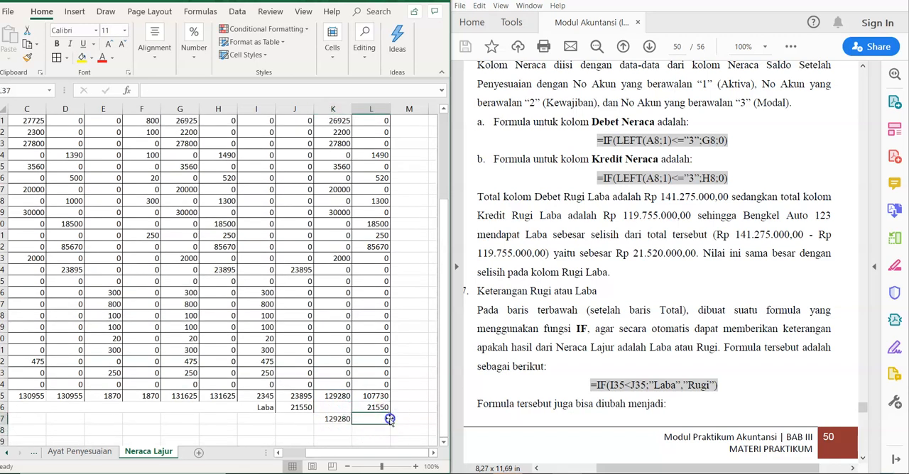
text(=)
click(375, 396)
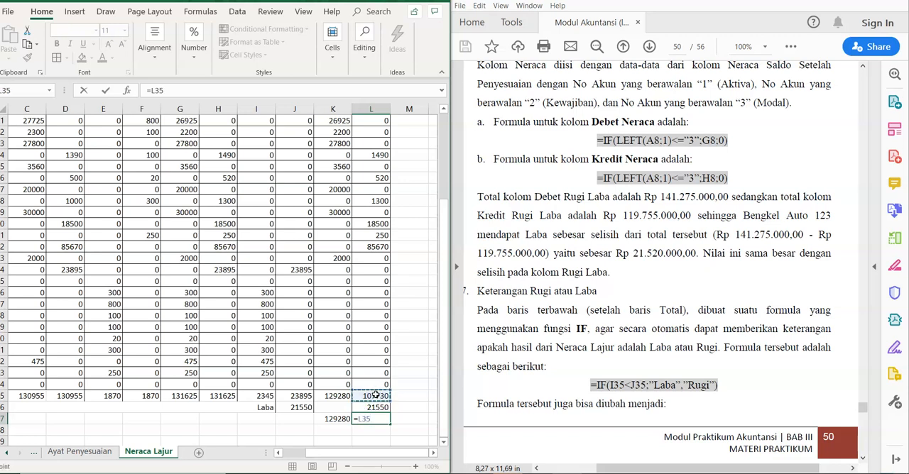
text(+)
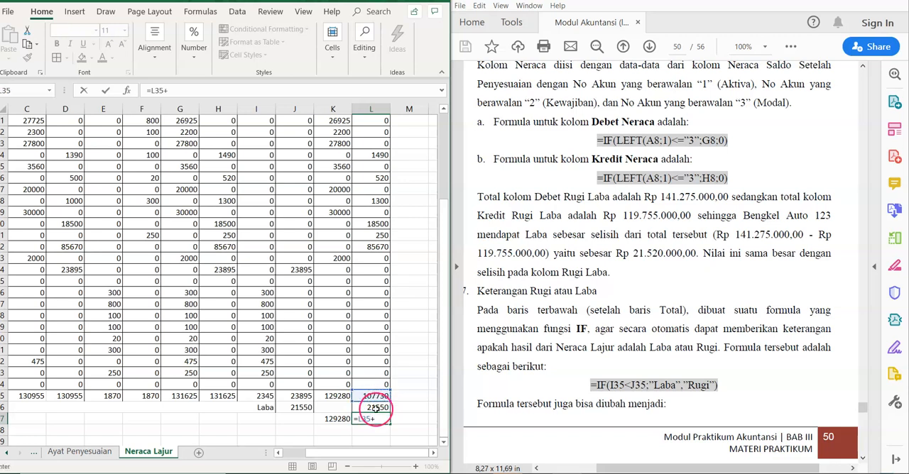
click(374, 407)
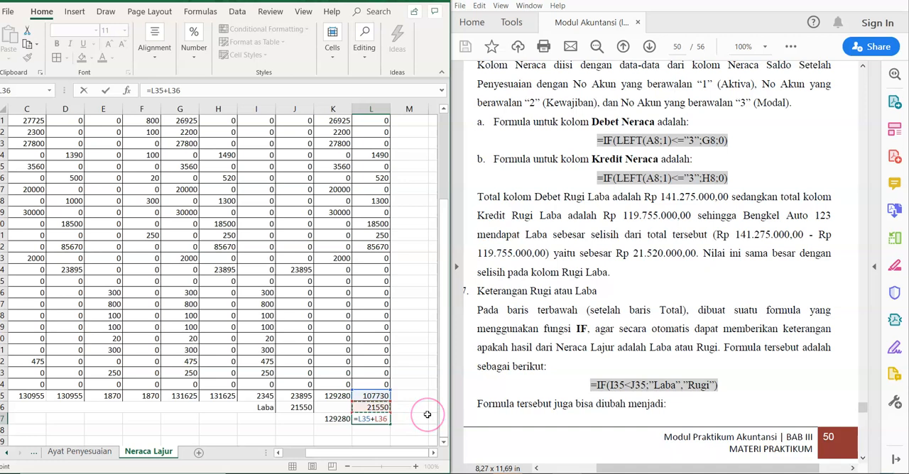
key(Return)
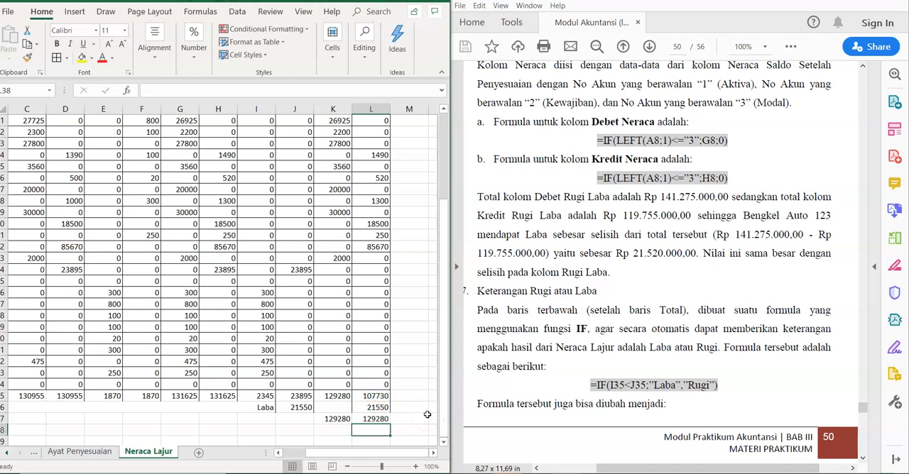
Step: Make the final balances in K37:L37 bold and fill both cells with yellow
click(377, 420)
drag(390, 425, 321, 419)
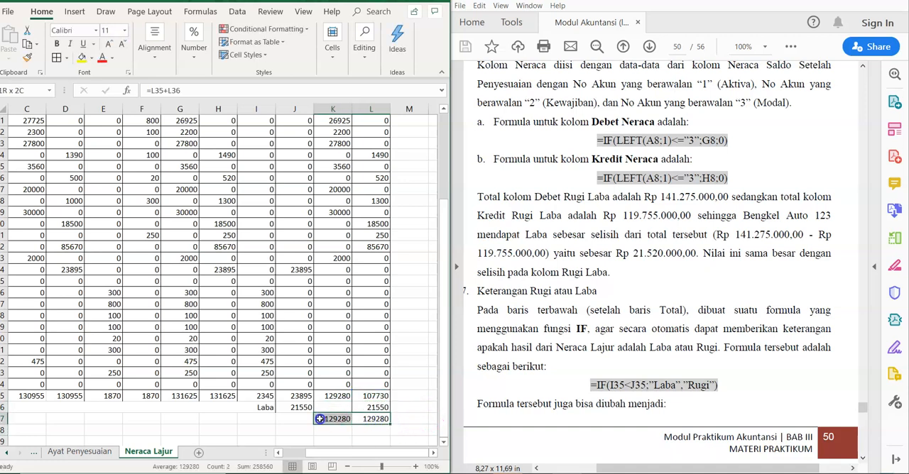
key(ctrl+b)
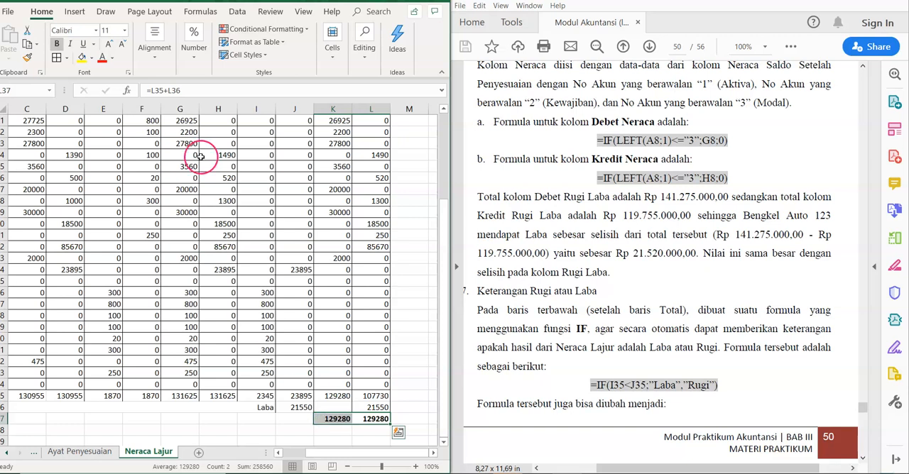
click(81, 59)
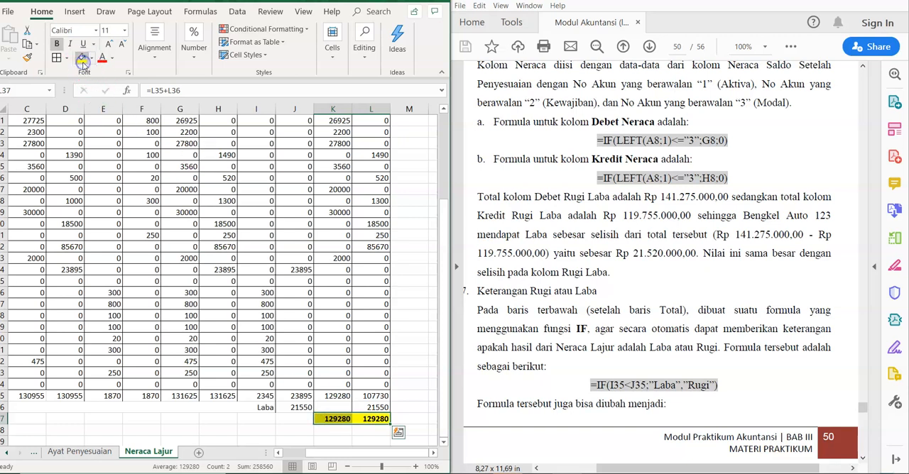
click(362, 429)
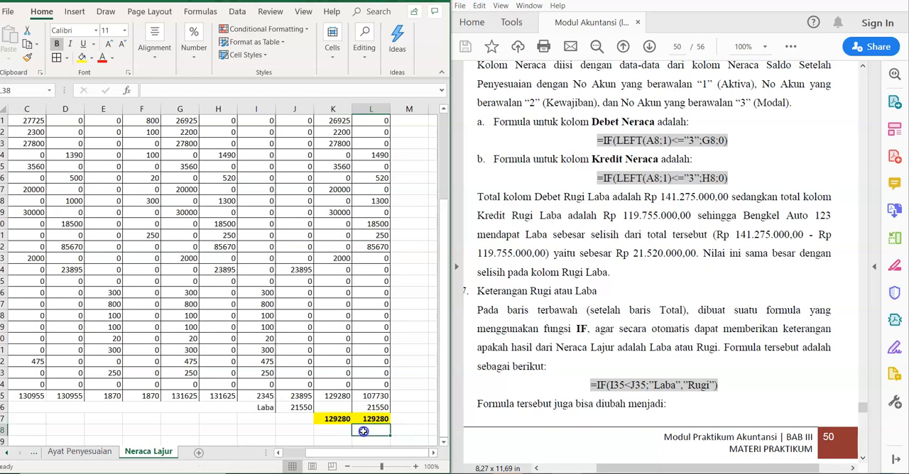
Step: Review the completed Neraca Lajur from its title rows down to the totals and profit-or-loss row
click(409, 419)
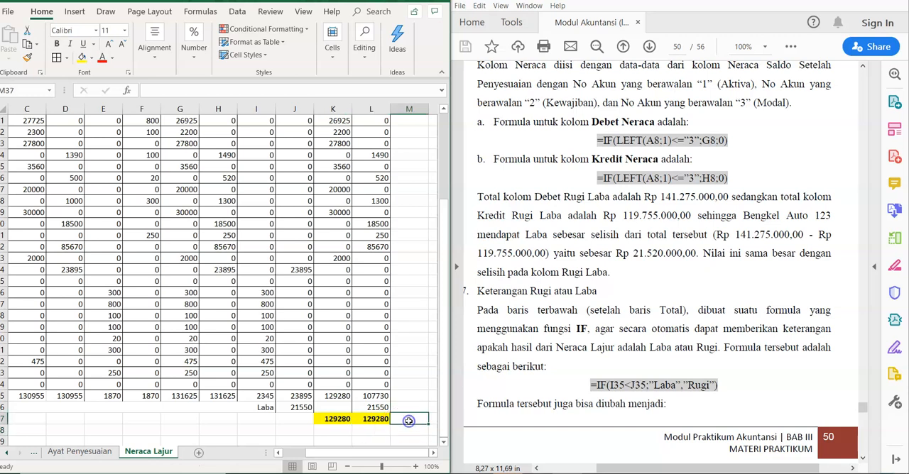
key(Up)
key(Up)
key(Up)
key(Up)
key(Up)
key(Up)
key(Up)
key(Up)
key(Up)
key(Up)
key(Up)
key(Up)
key(Up)
key(Up)
key(Up)
key(Up)
key(Up)
key(Up)
key(Up)
key(Up)
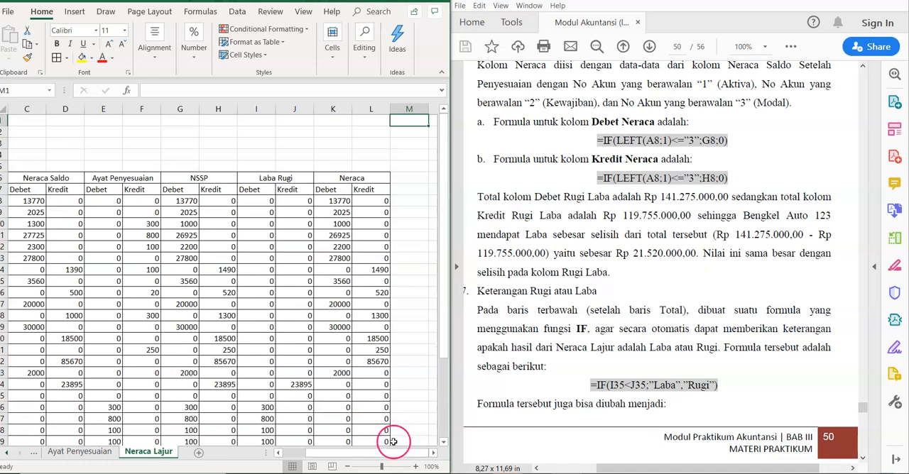
drag(381, 450, 337, 448)
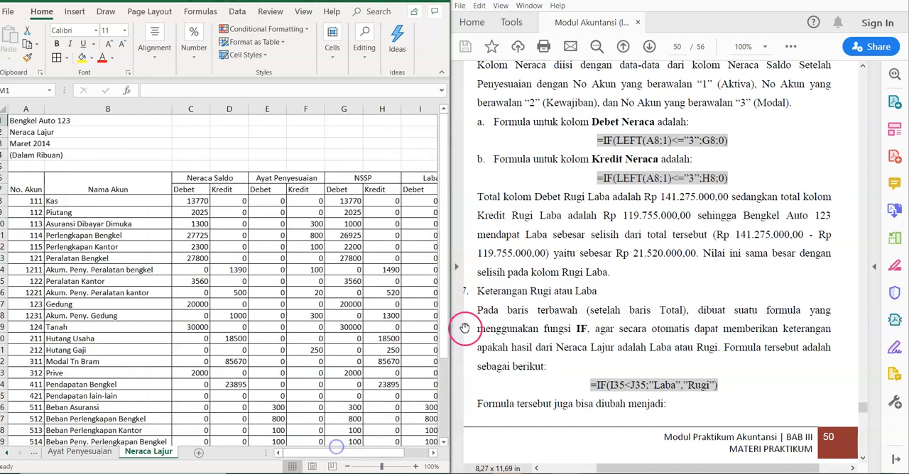
drag(443, 328, 443, 399)
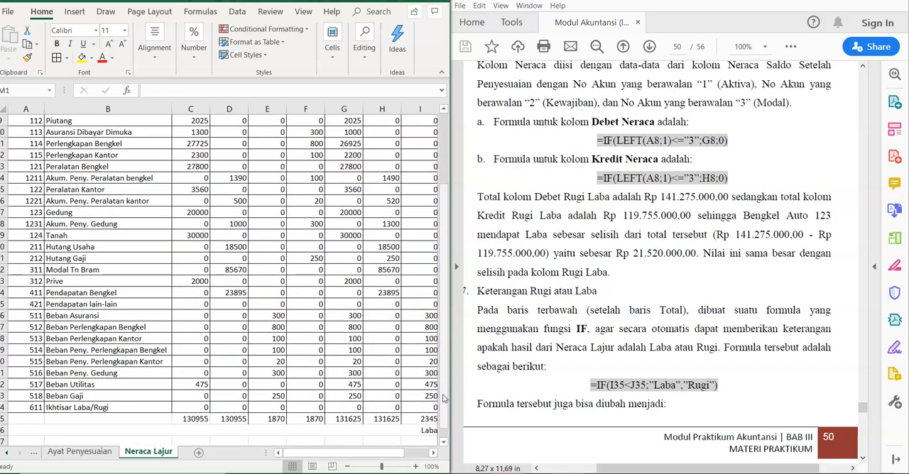